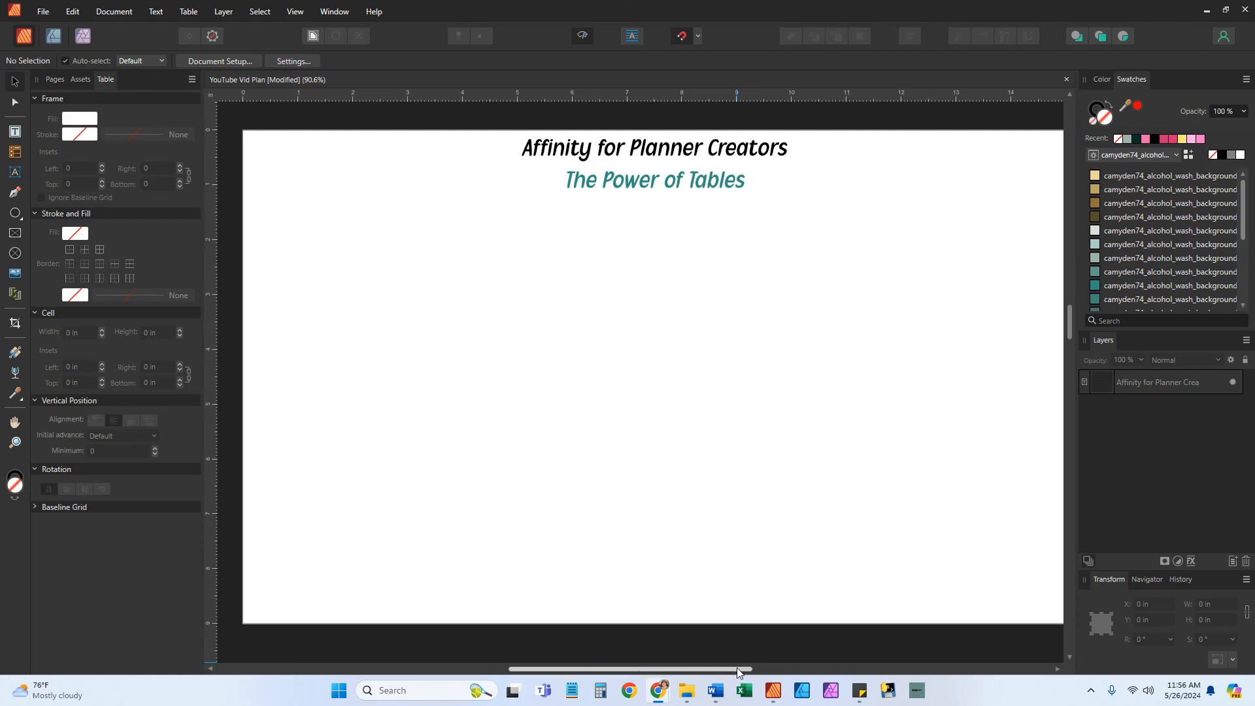
Step: Draw a table about 4.85 by 4.0 in below the page headings and scale it up to about 7.87 by 6.5 in
left_click_drag(738, 669, 759, 657)
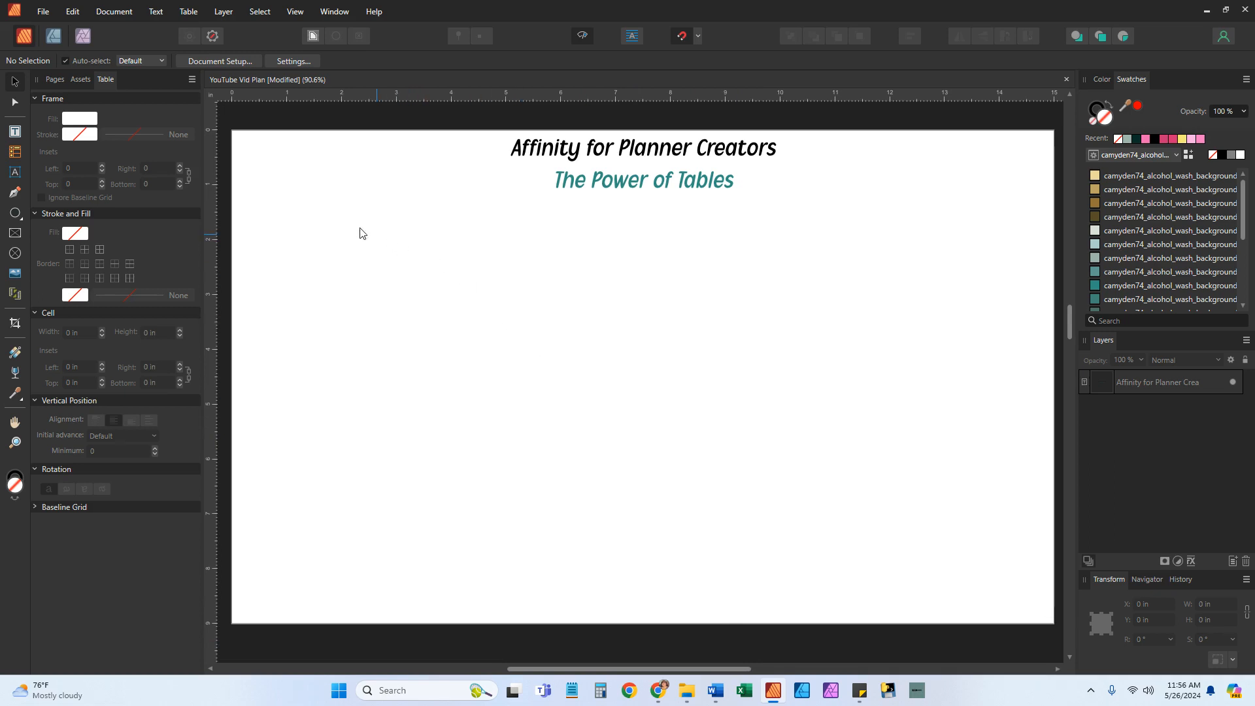
left_click(14, 154)
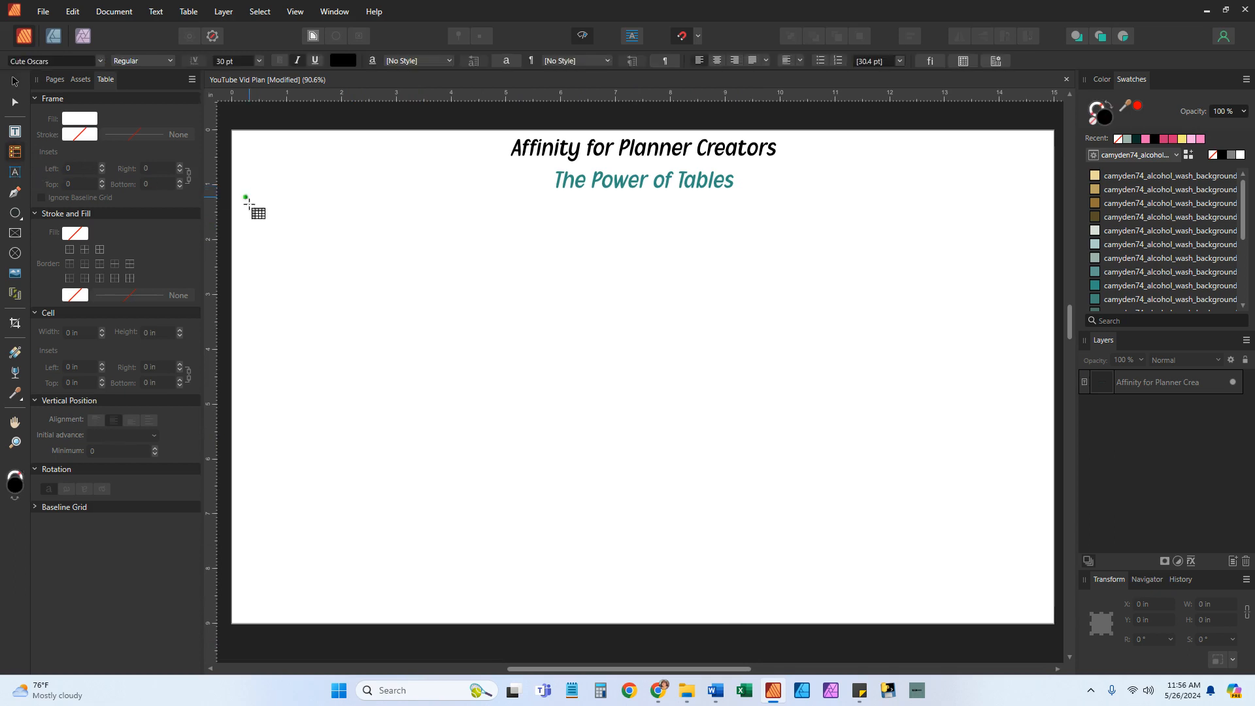
left_click_drag(271, 227, 537, 446)
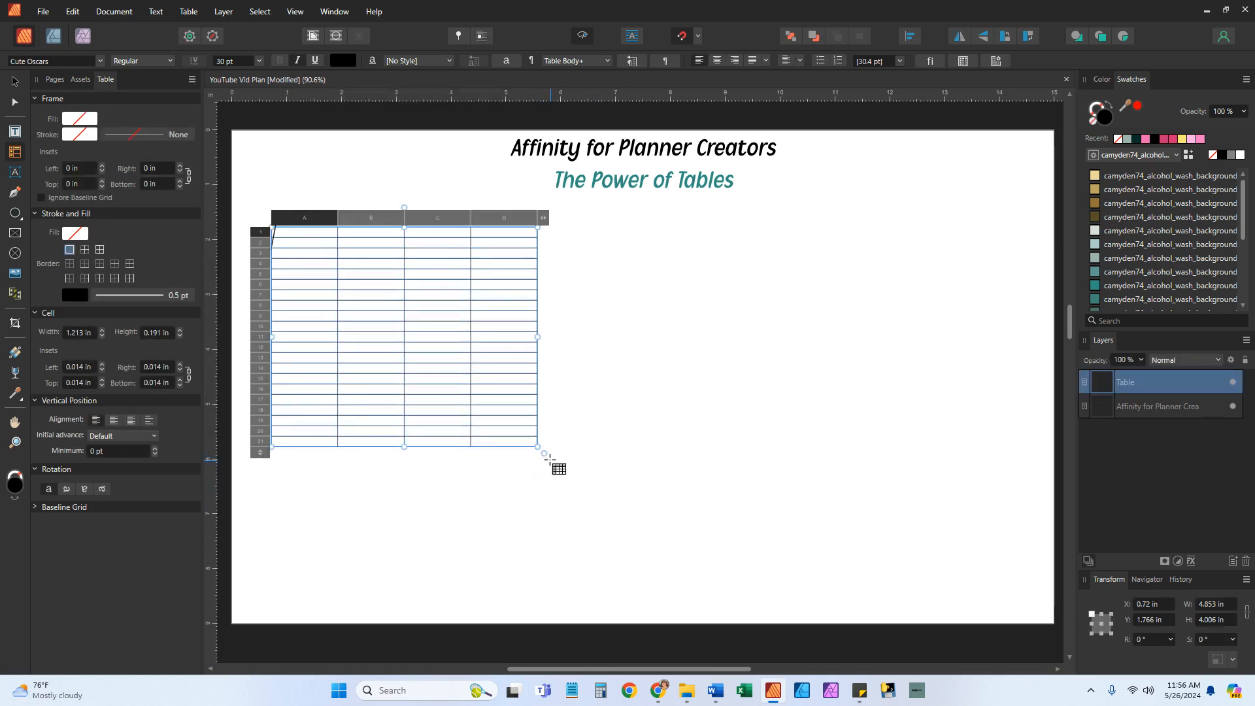
left_click_drag(544, 453, 706, 593)
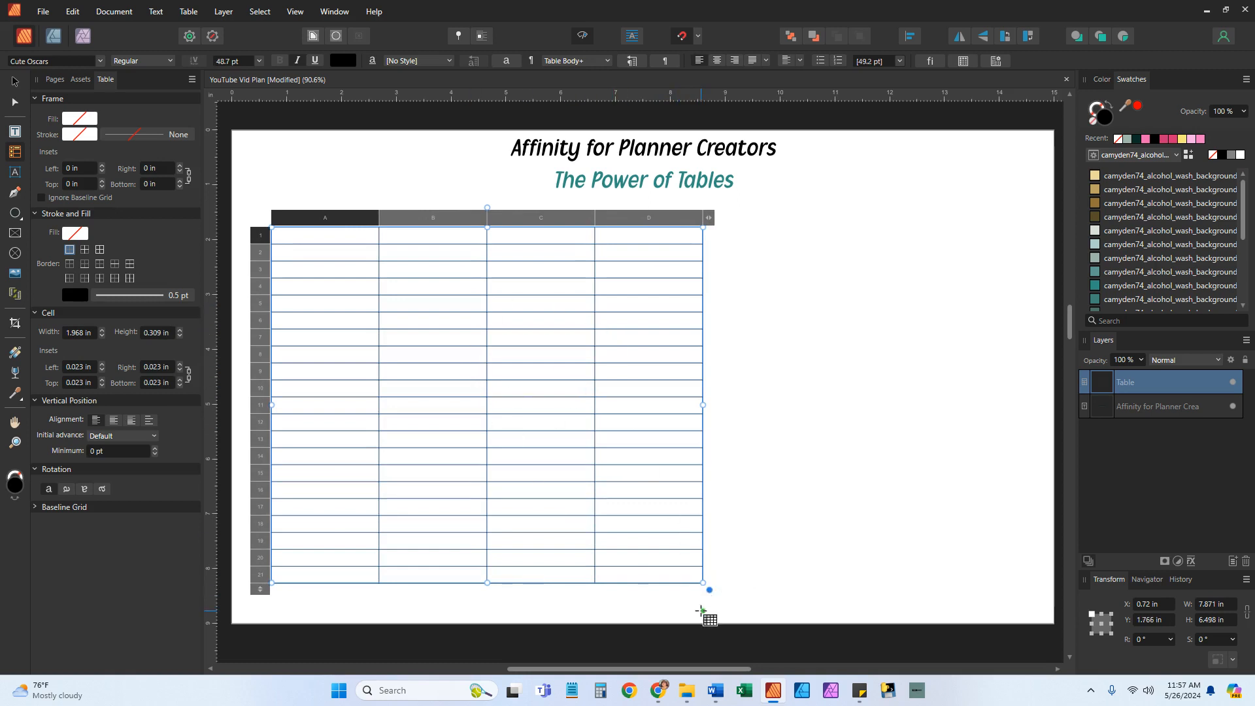
left_click_drag(703, 584, 670, 558)
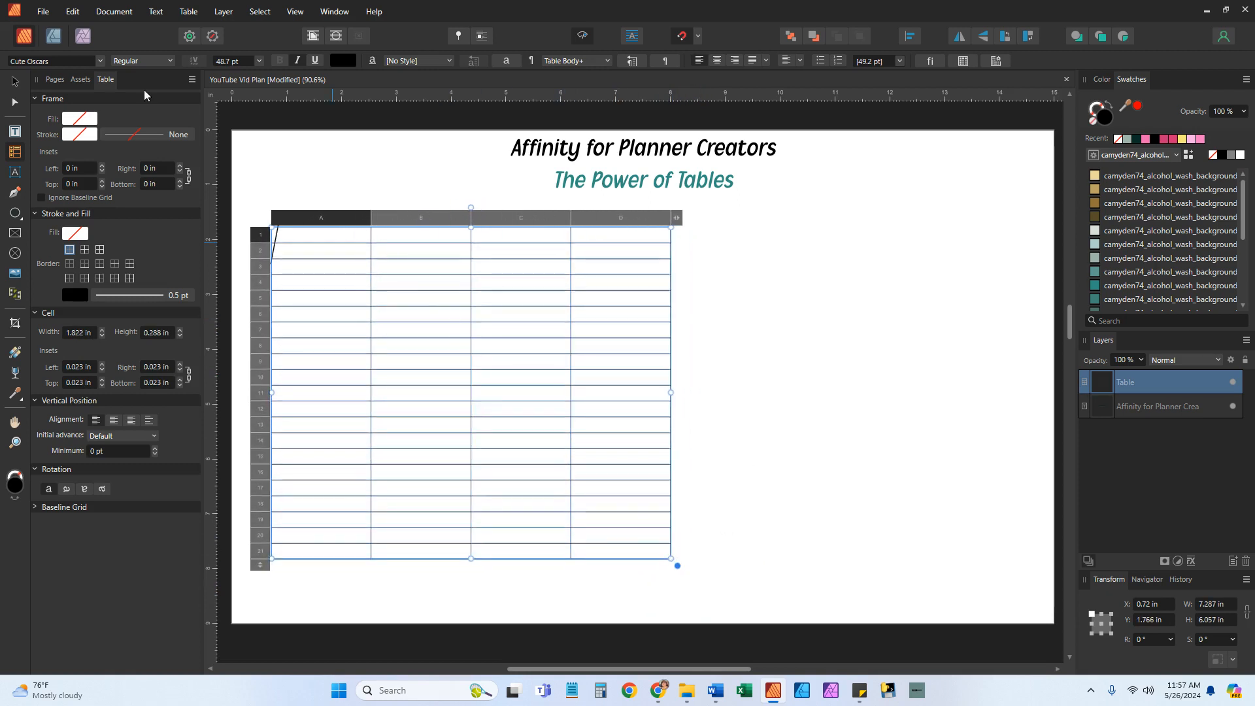
left_click(73, 11)
left_click(92, 26)
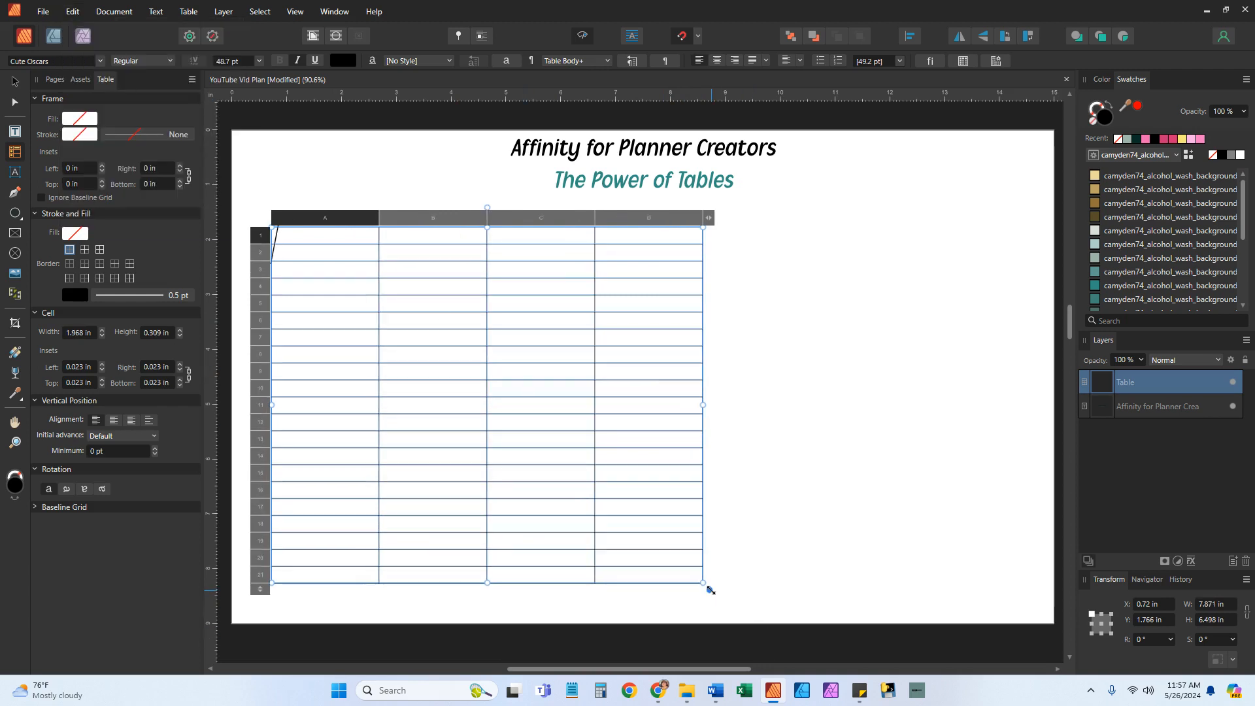
Step: Scale the table down with its contents to about 7.61 by 6.29 in and deselect it
mouse_move(710, 589)
left_mouse_down()
mouse_move(728, 599)
mouse_move(701, 571)
left_mouse_up()
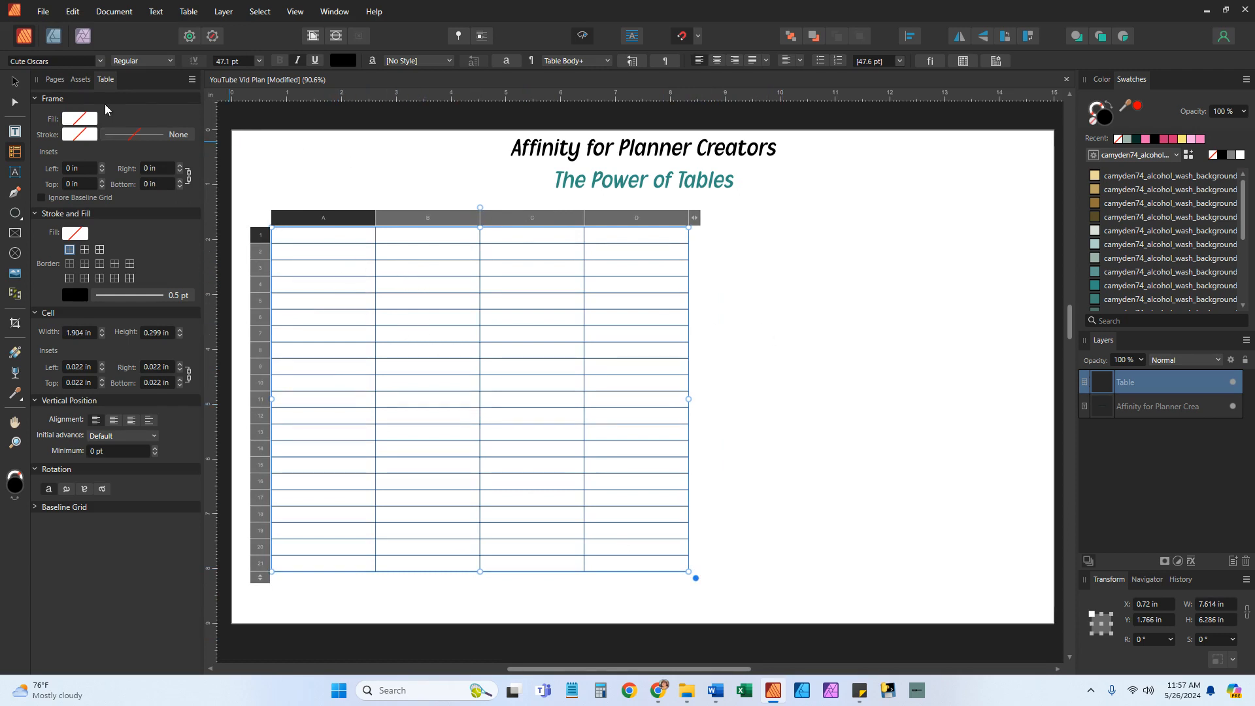
left_click(14, 83)
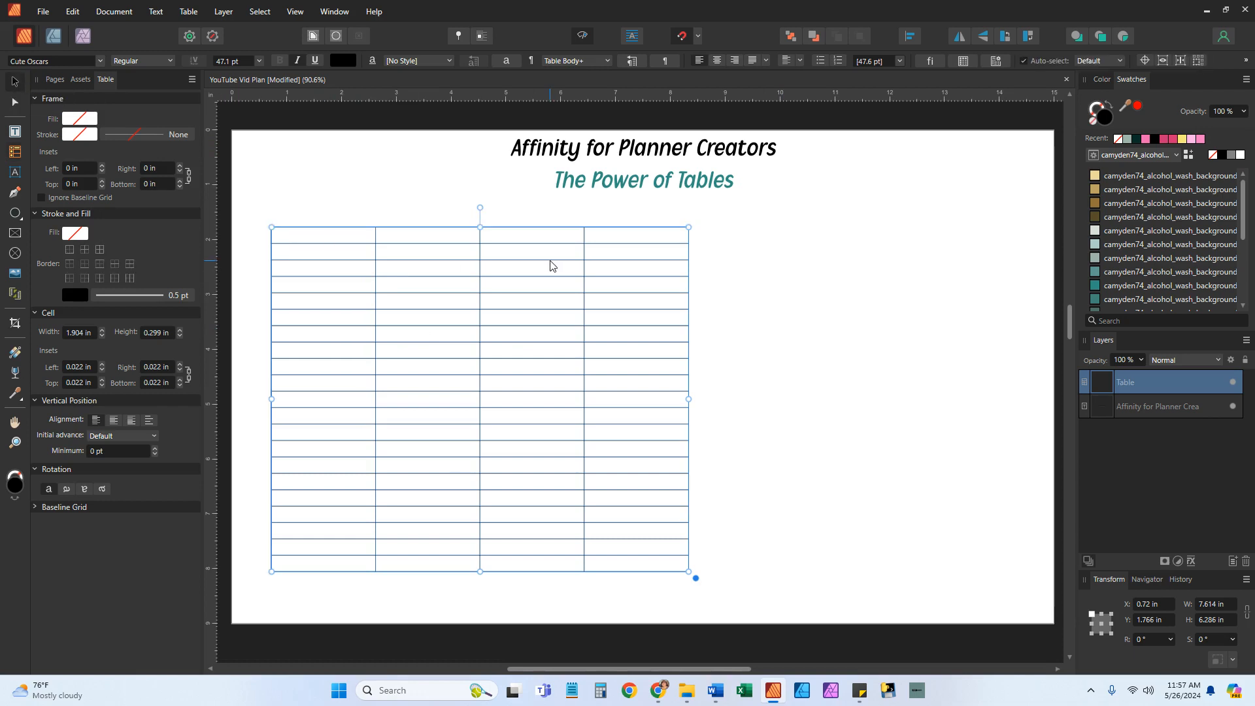
left_click(730, 634)
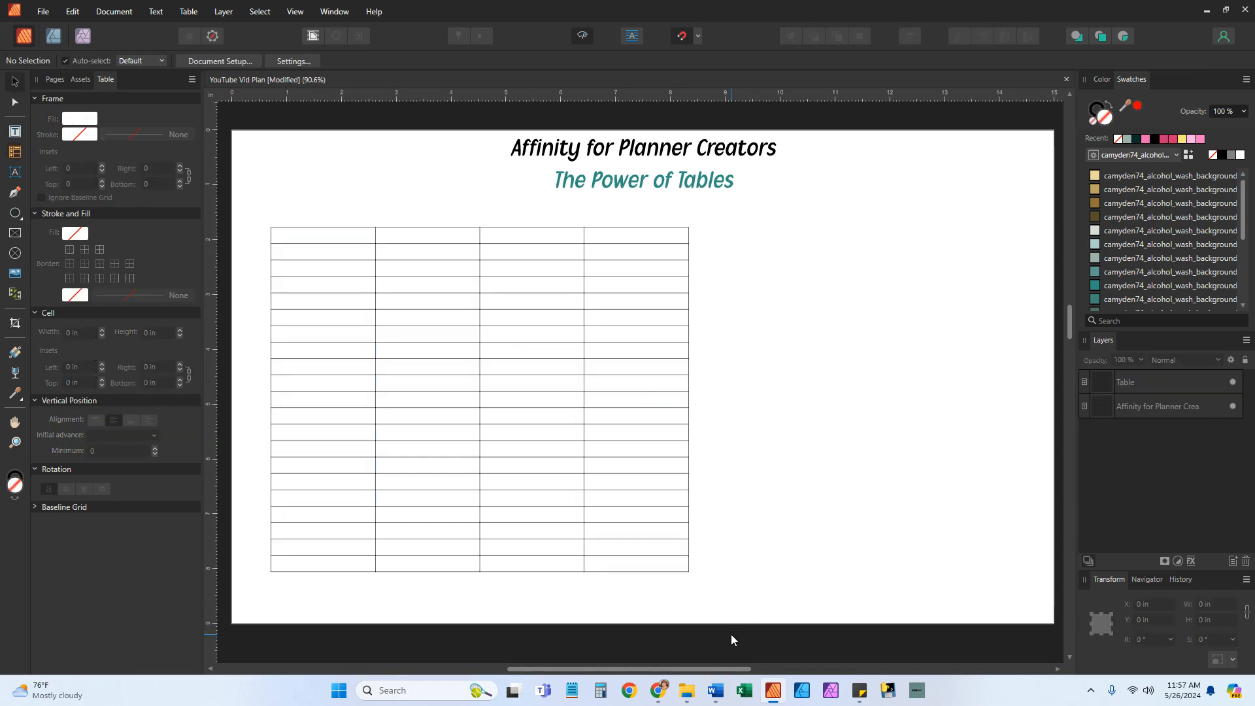
Step: Set the font size of the whole table to 30 pt
left_click(675, 578)
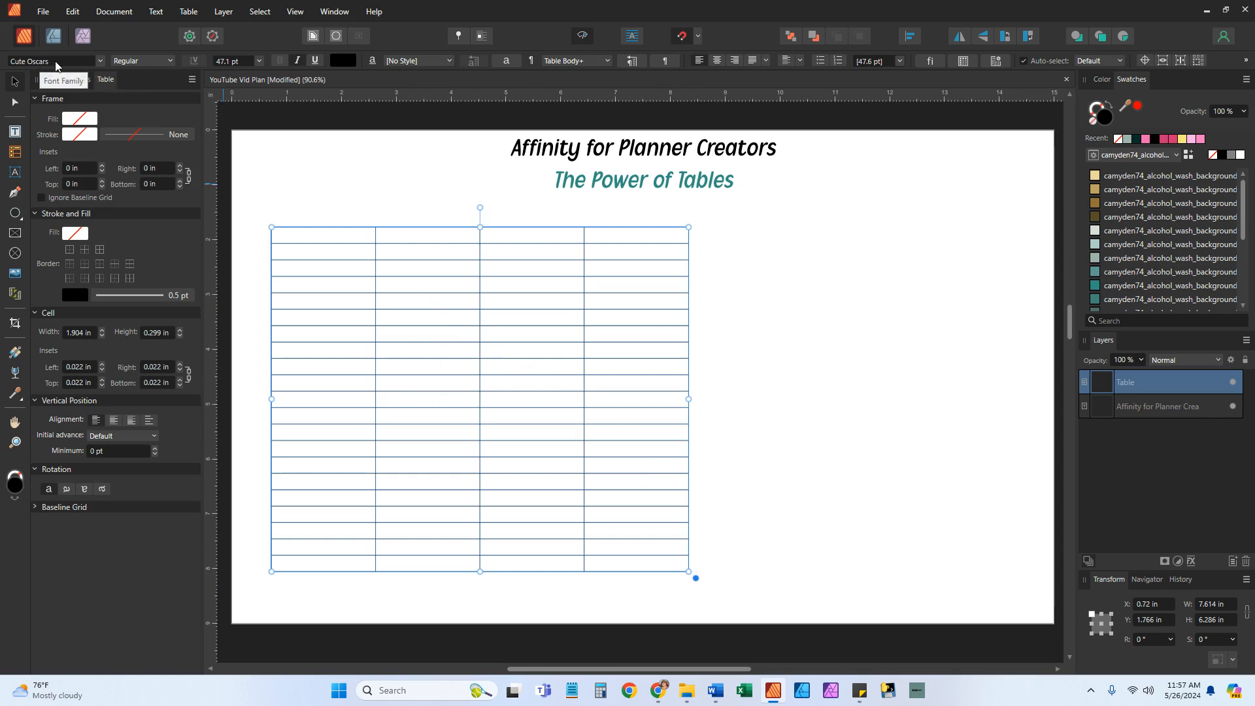
left_click(260, 60)
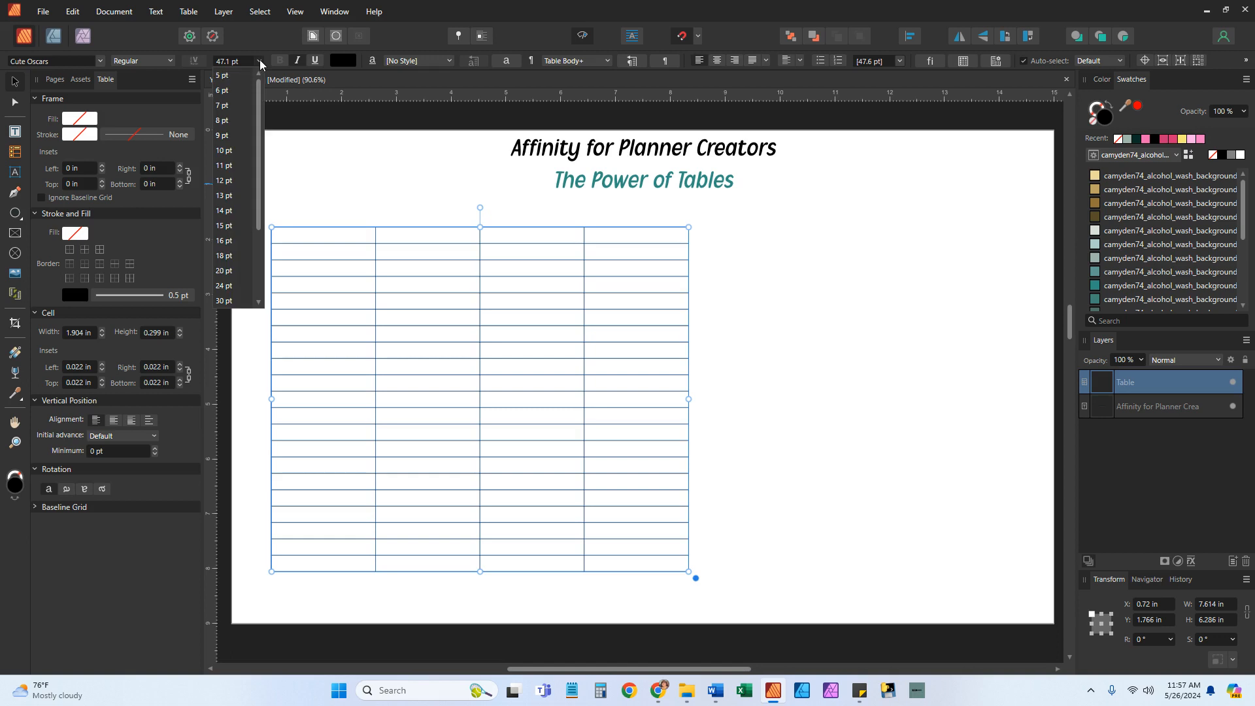
left_click(226, 300)
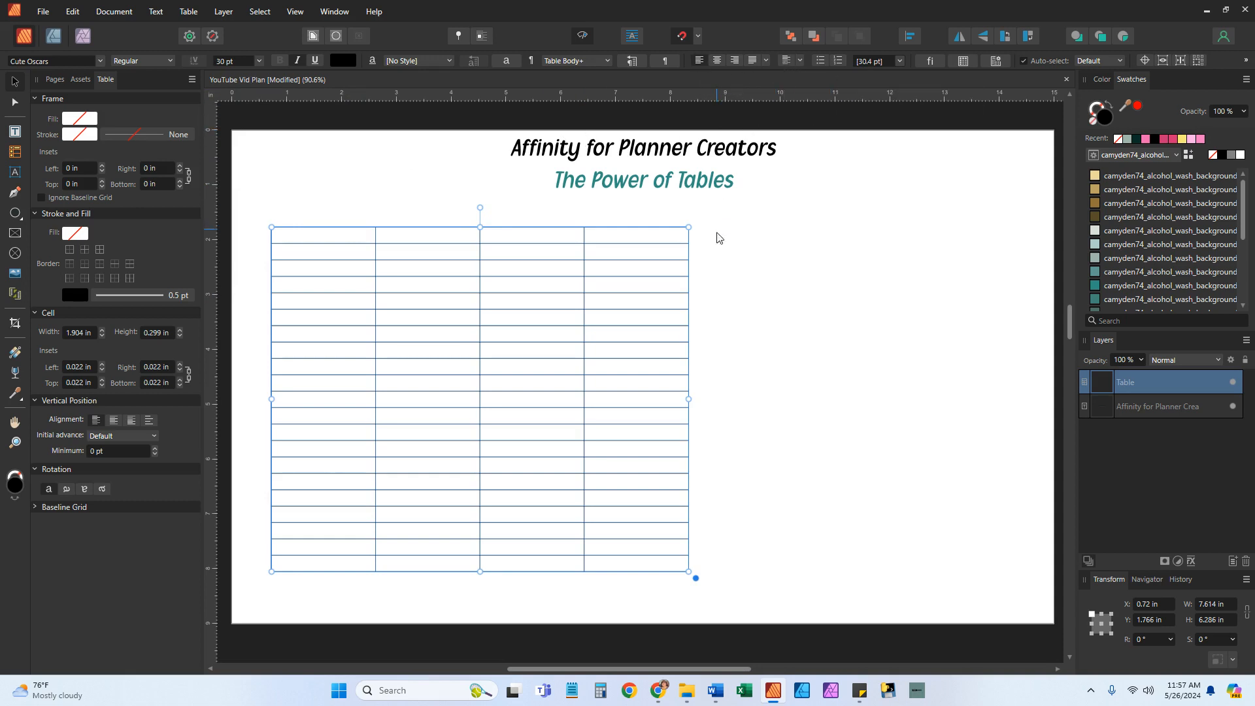
Step: Enter January in the first cell of the table's top row
left_click(312, 234)
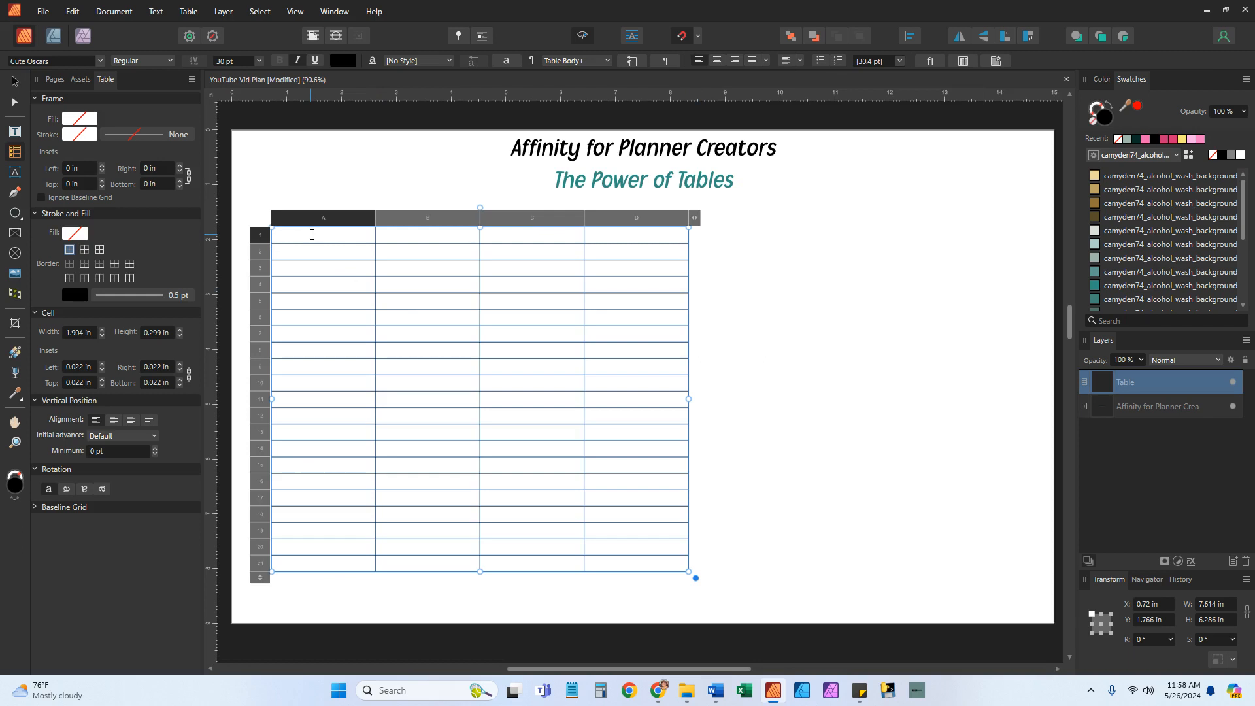
type("Janue")
key("BackSpace")
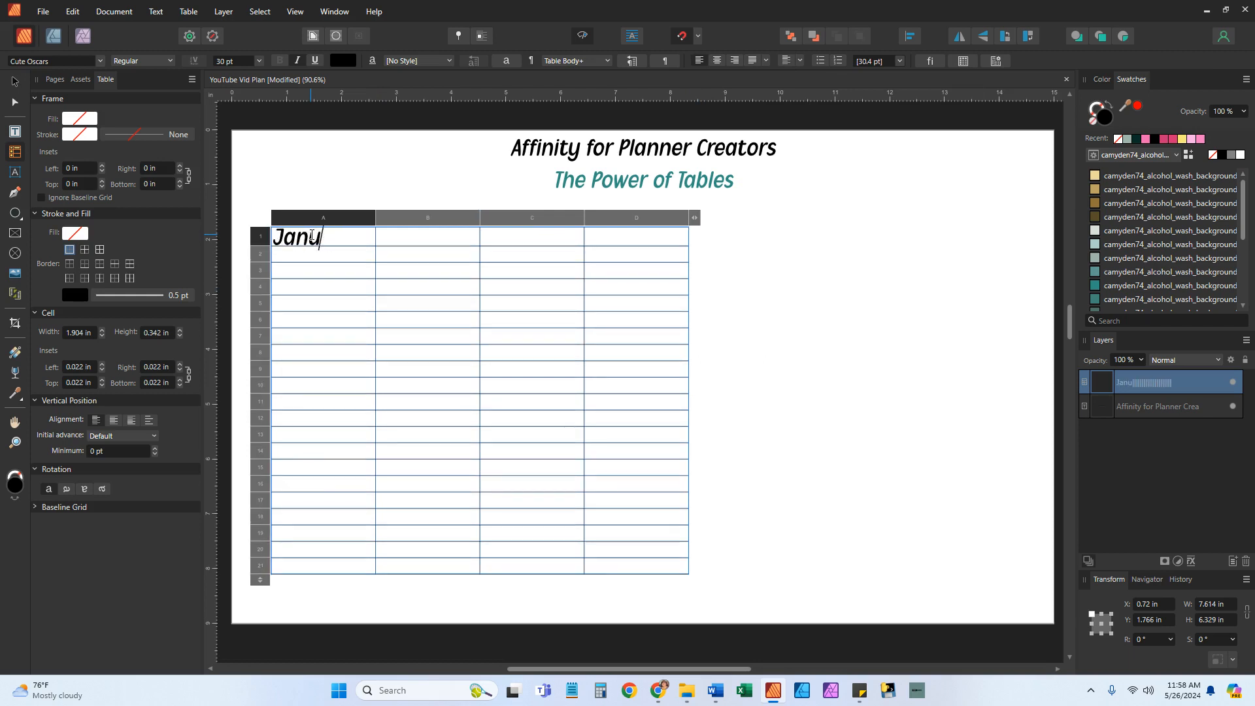
type("ary")
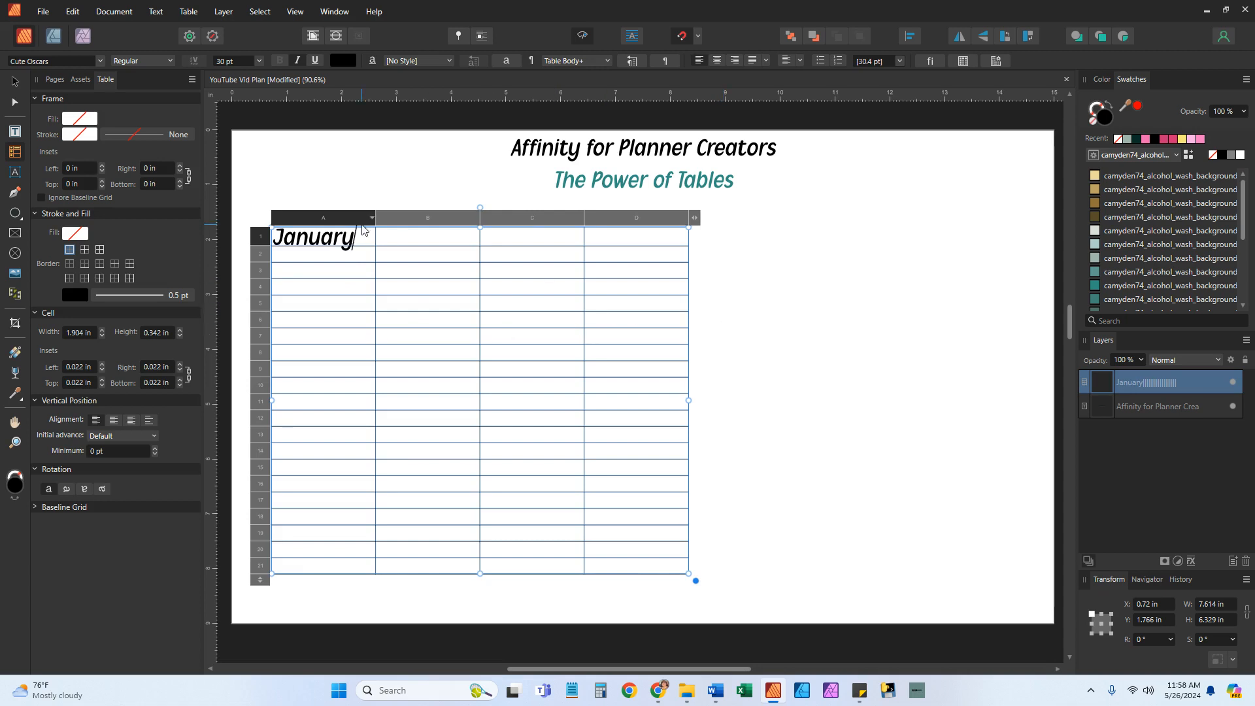
Step: Enter February, March and April in the remaining cells of the top row and deselect the table
left_click(418, 240)
type("Febu")
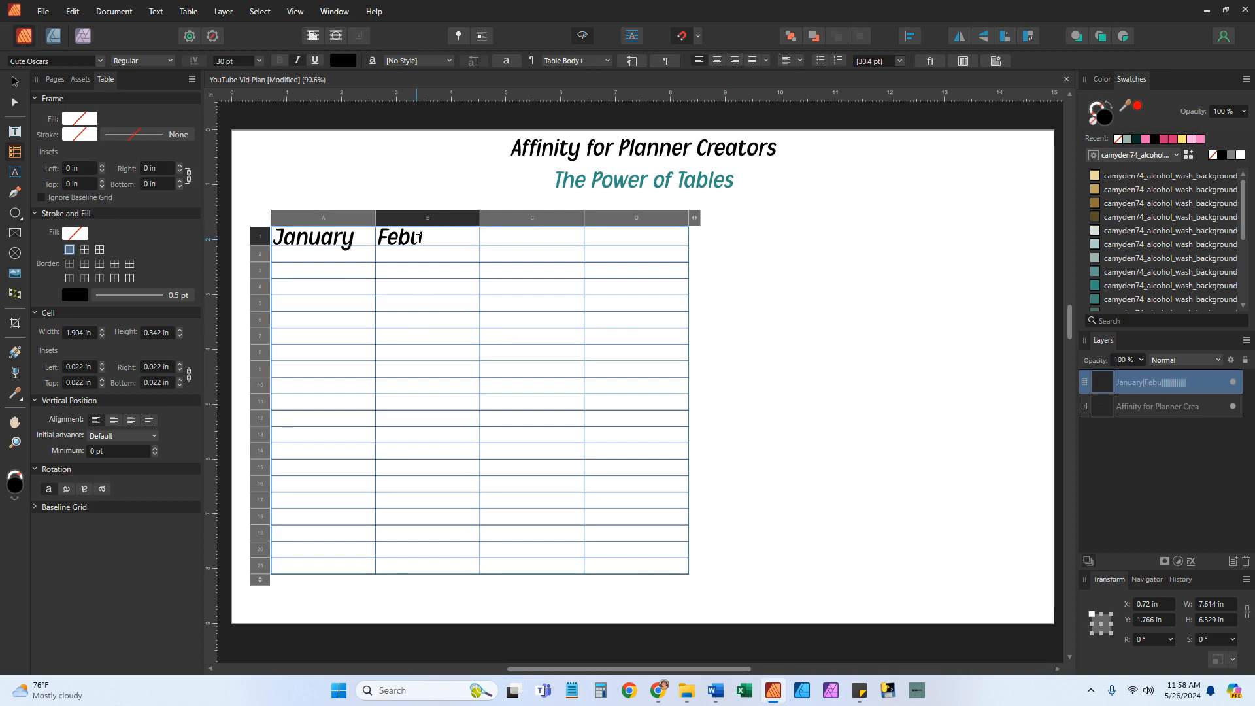
type("ary")
key("BackSpace")
key("BackSpace")
key("BackSpace")
key("BackSpace")
key("BackSpace")
type("bruary")
key("Tab")
type("March")
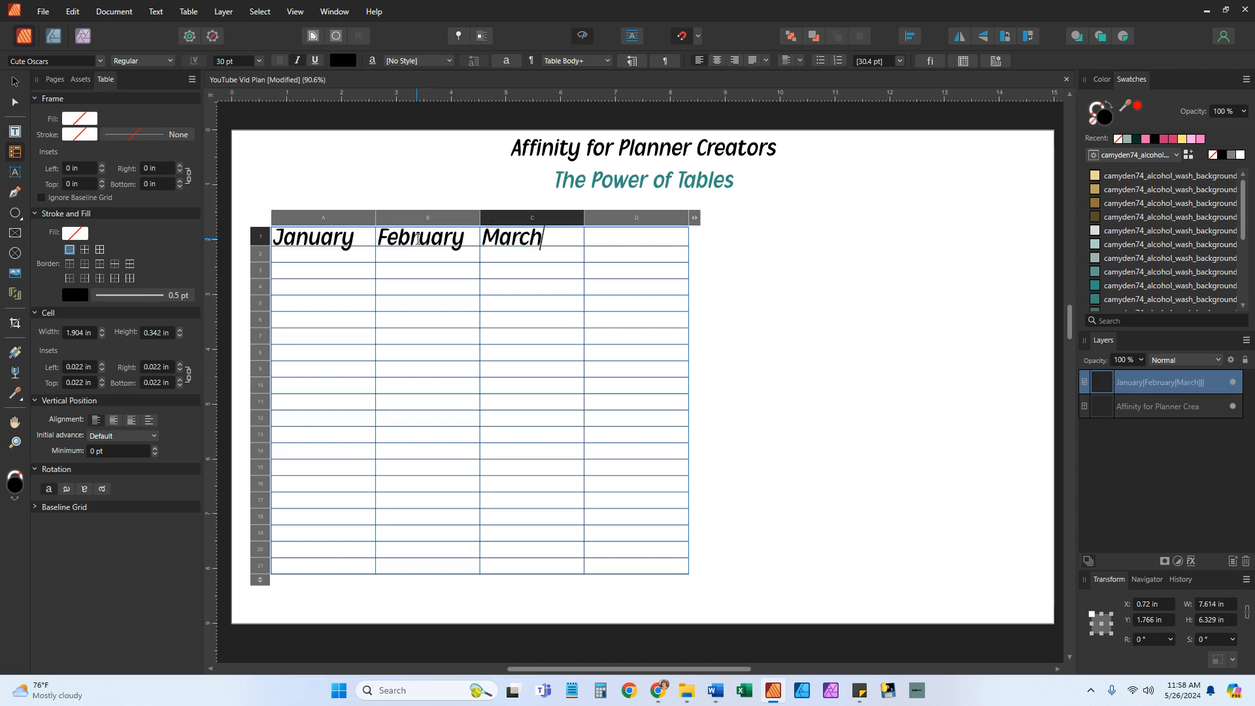
key("Tab")
type("A")
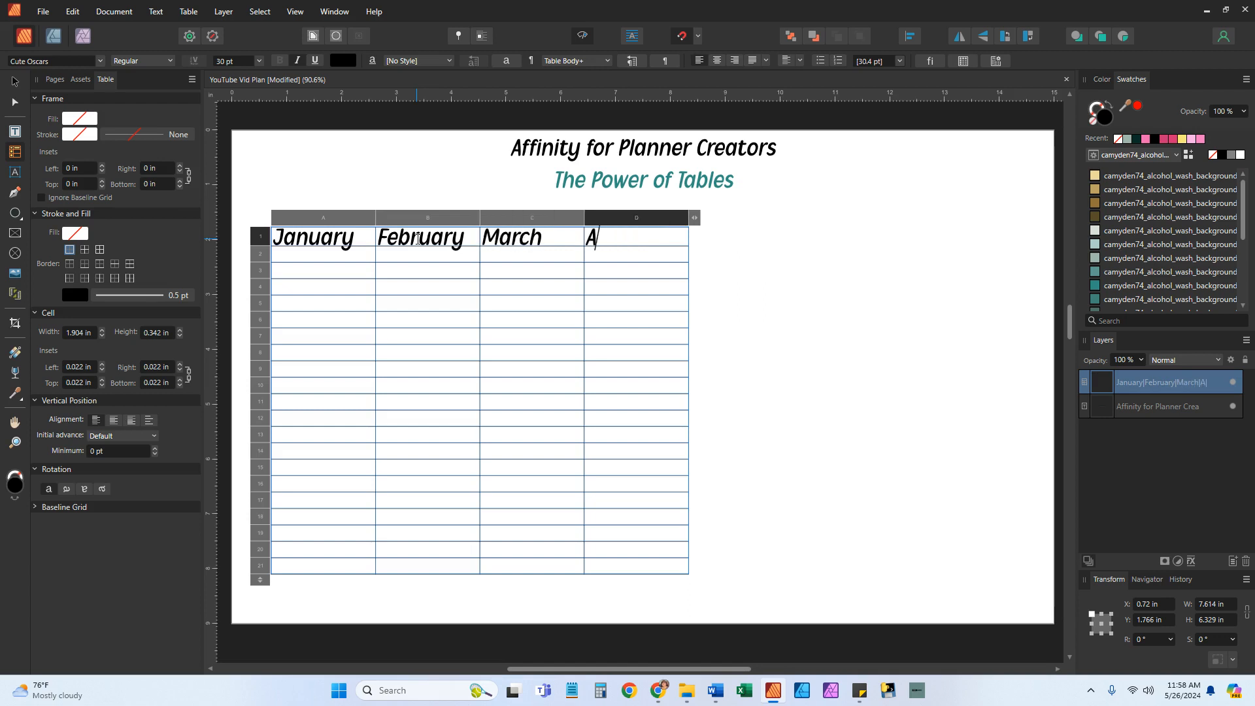
type("pril")
left_click(784, 490)
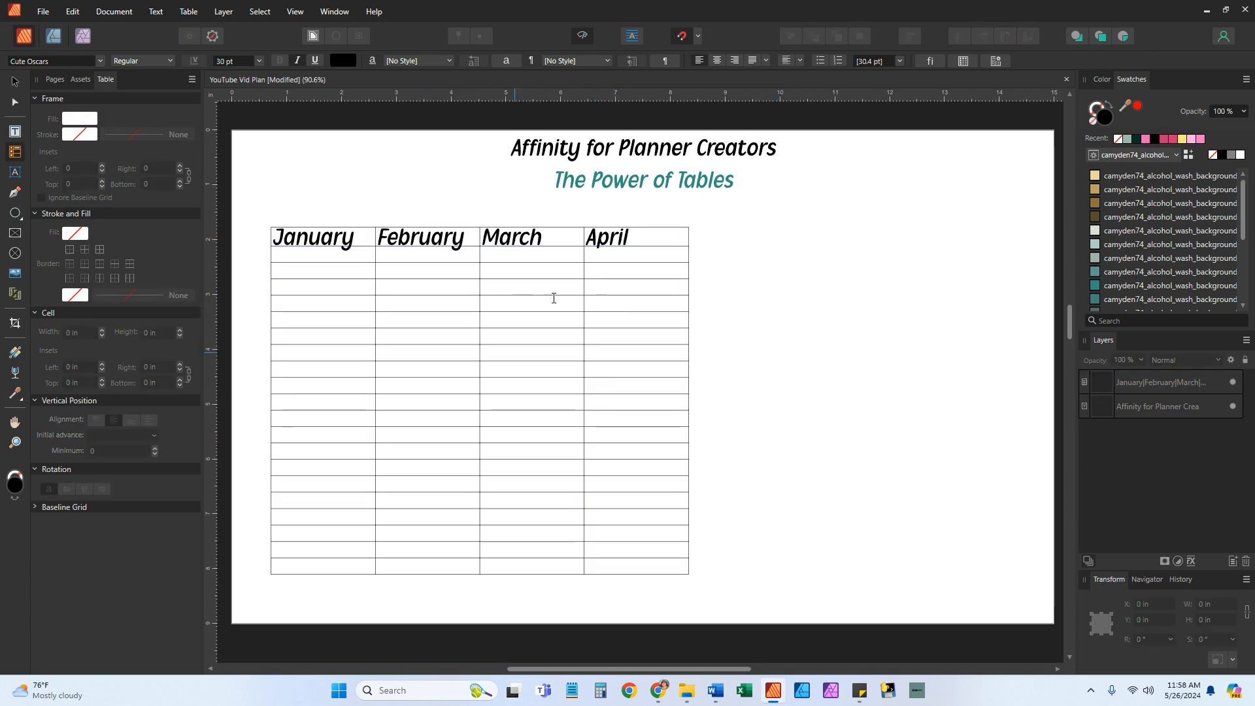
Step: Narrow the January and February columns so each closely fits its heading, with the January column about 1.57 in wide
left_click(480, 311)
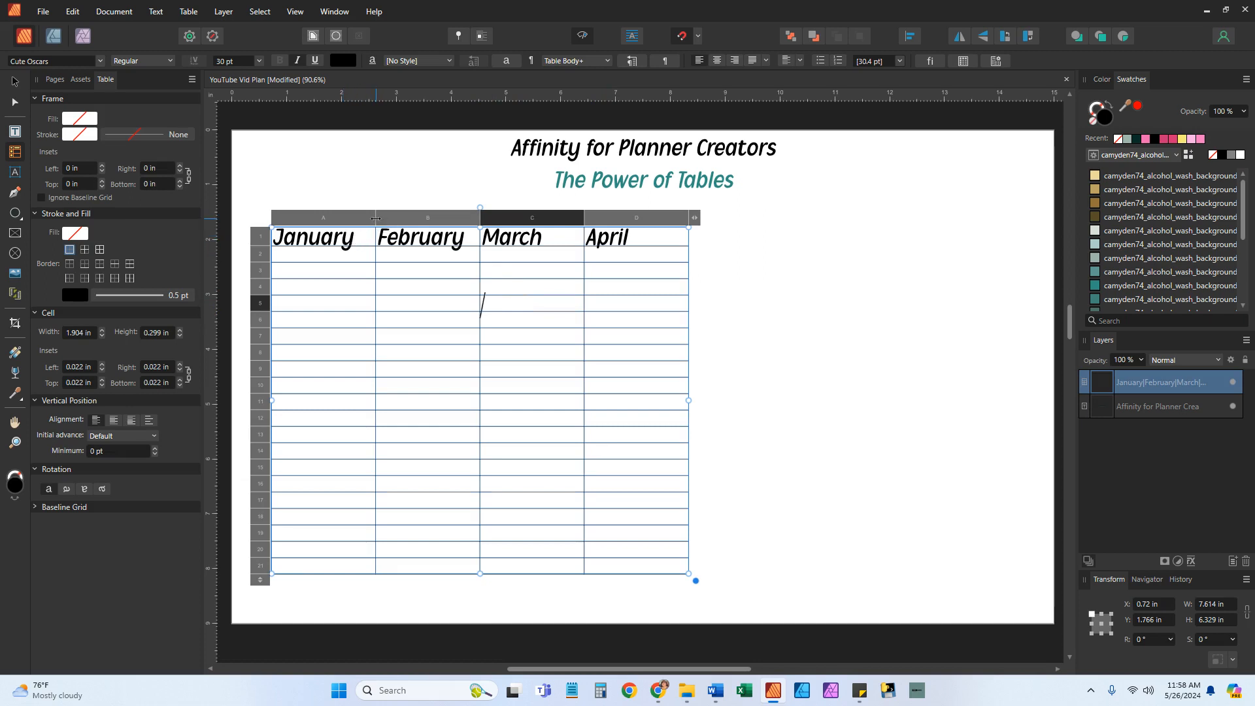
scroll(375, 218, "up", 5)
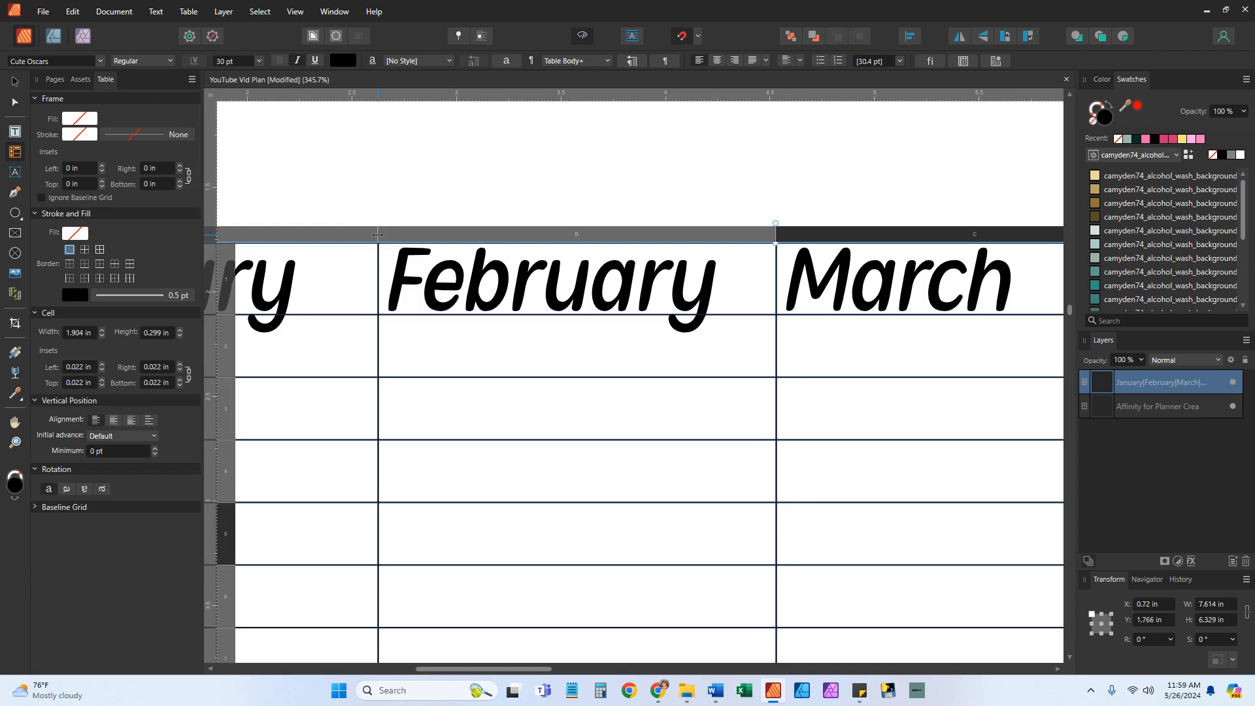
left_click_drag(378, 234, 309, 242)
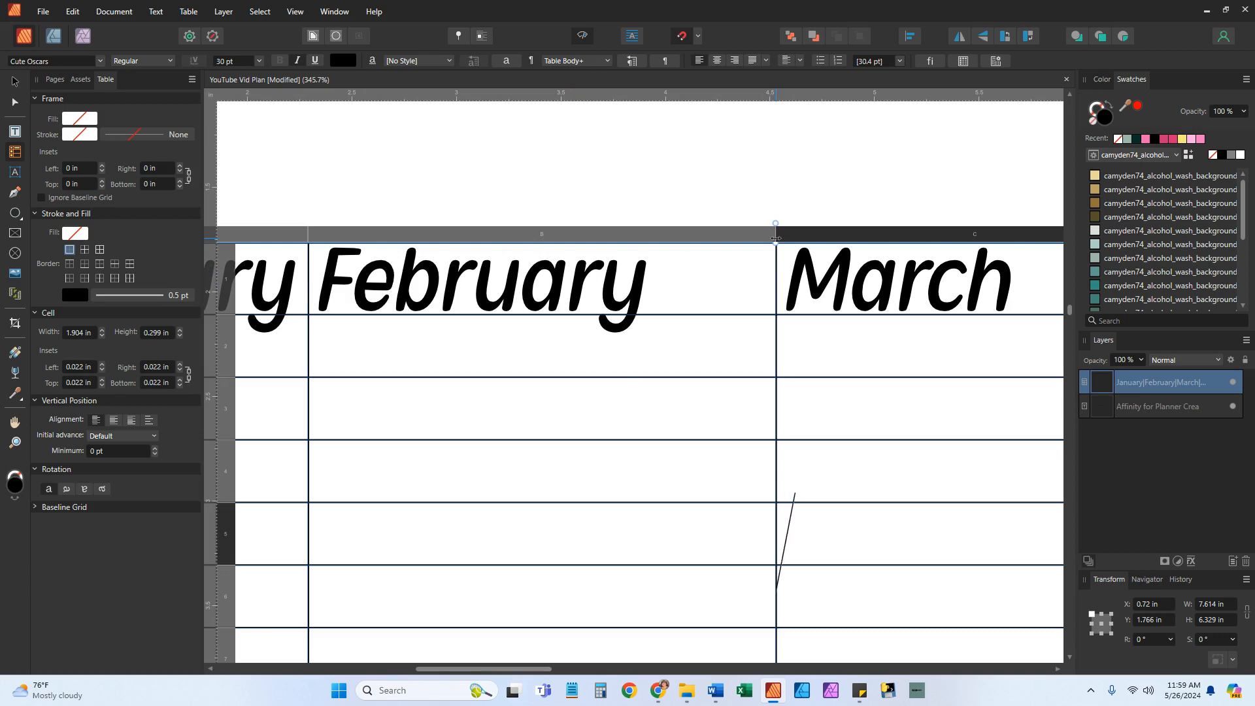
left_click_drag(776, 238, 665, 238)
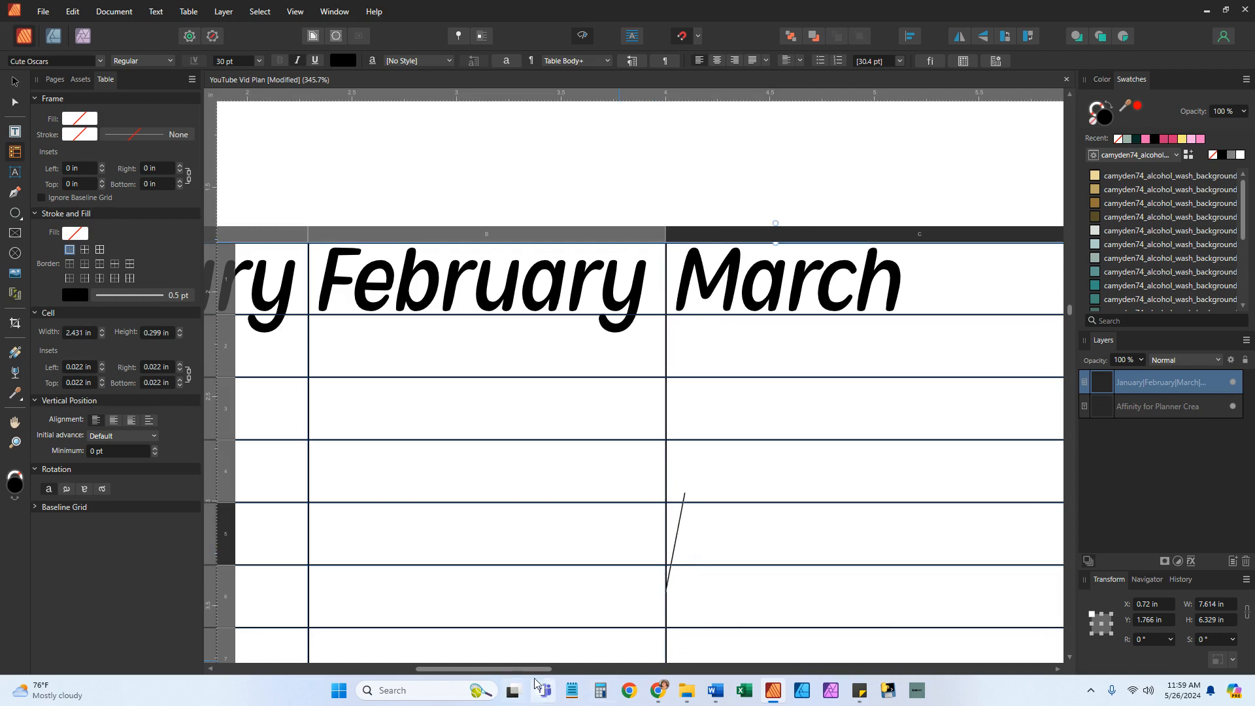
Step: Narrow the March column to about 1.26 in and shrink the April column to fit its heading closely
left_click_drag(541, 673, 633, 673)
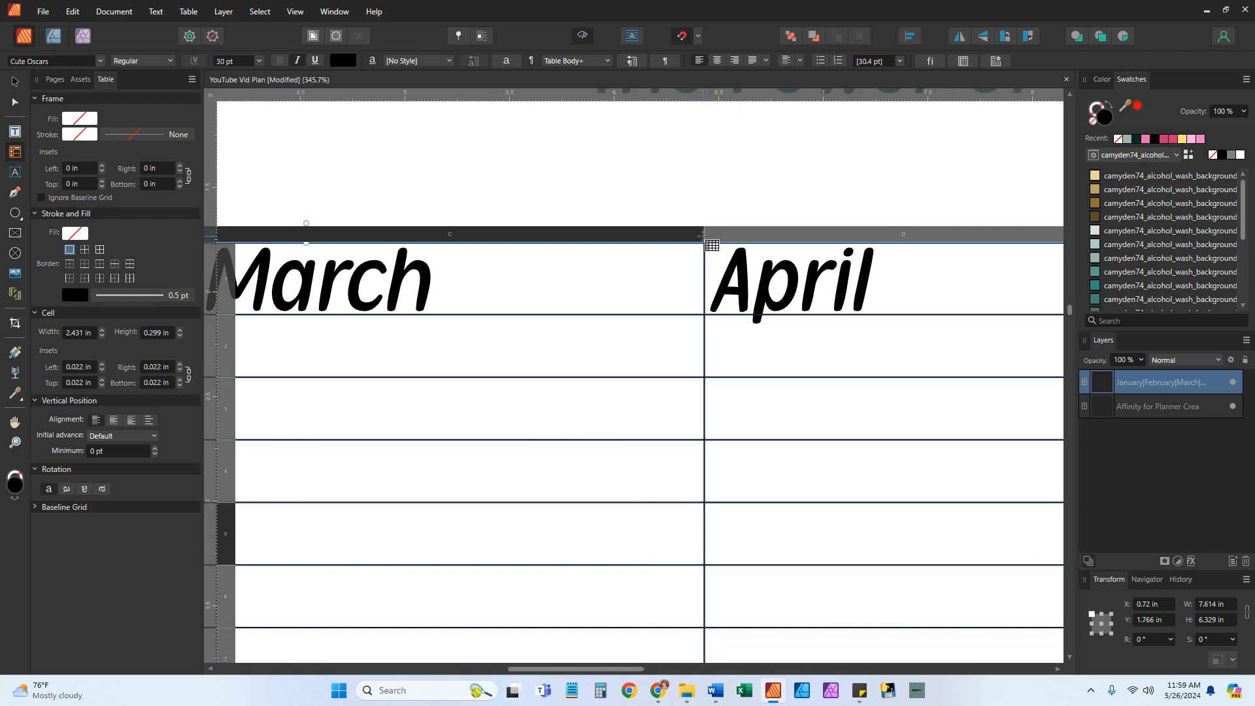
left_click_drag(702, 234, 460, 235)
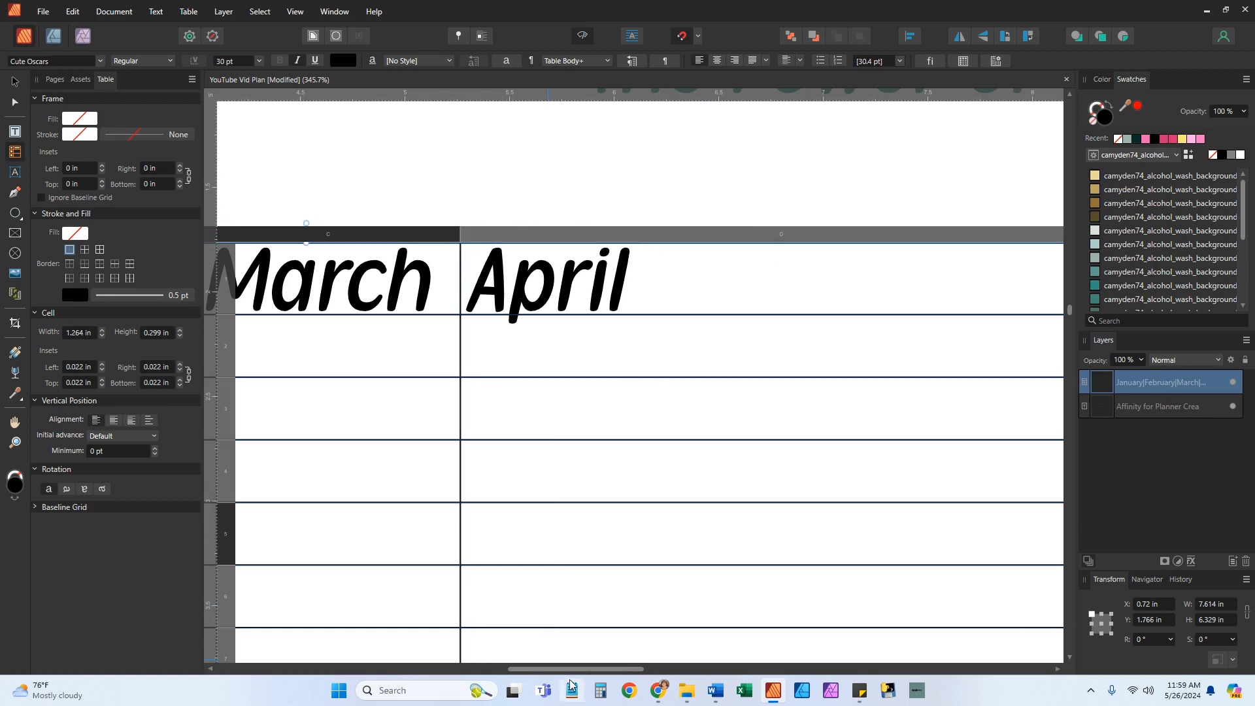
left_click_drag(575, 668, 616, 669)
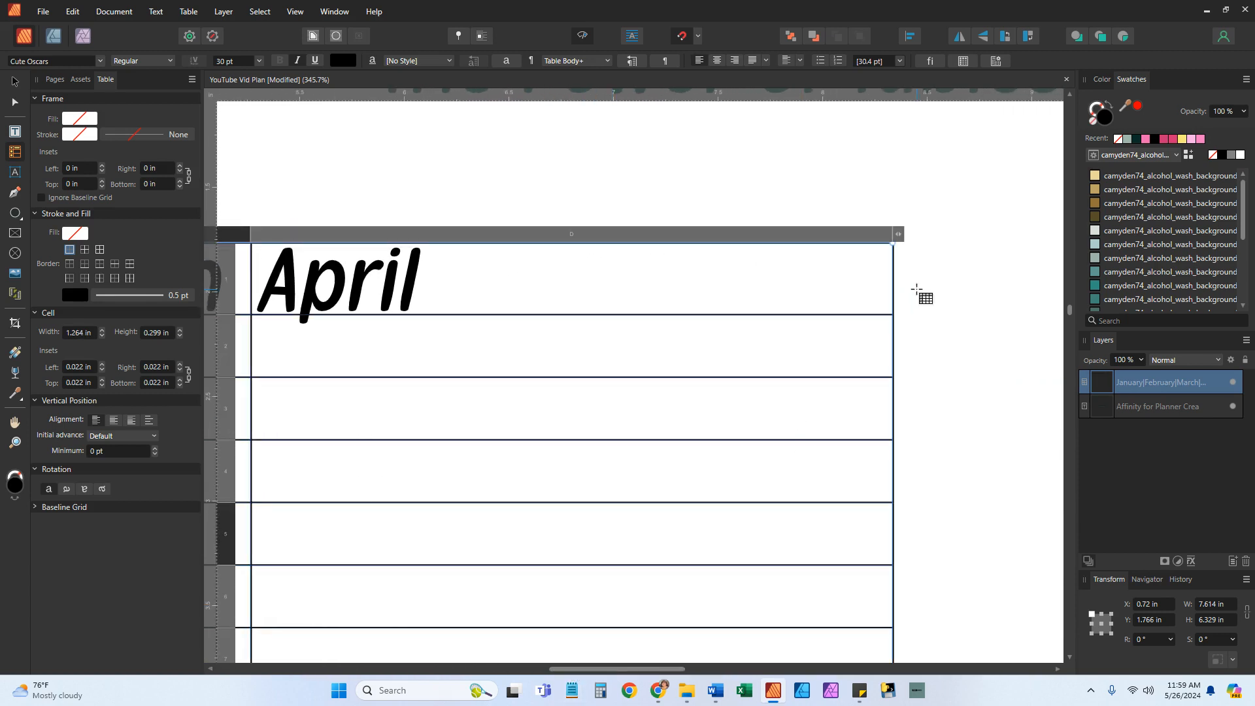
left_click_drag(898, 234, 489, 247)
left_click_drag(460, 244, 441, 243)
scroll(628, 372, "down", 8)
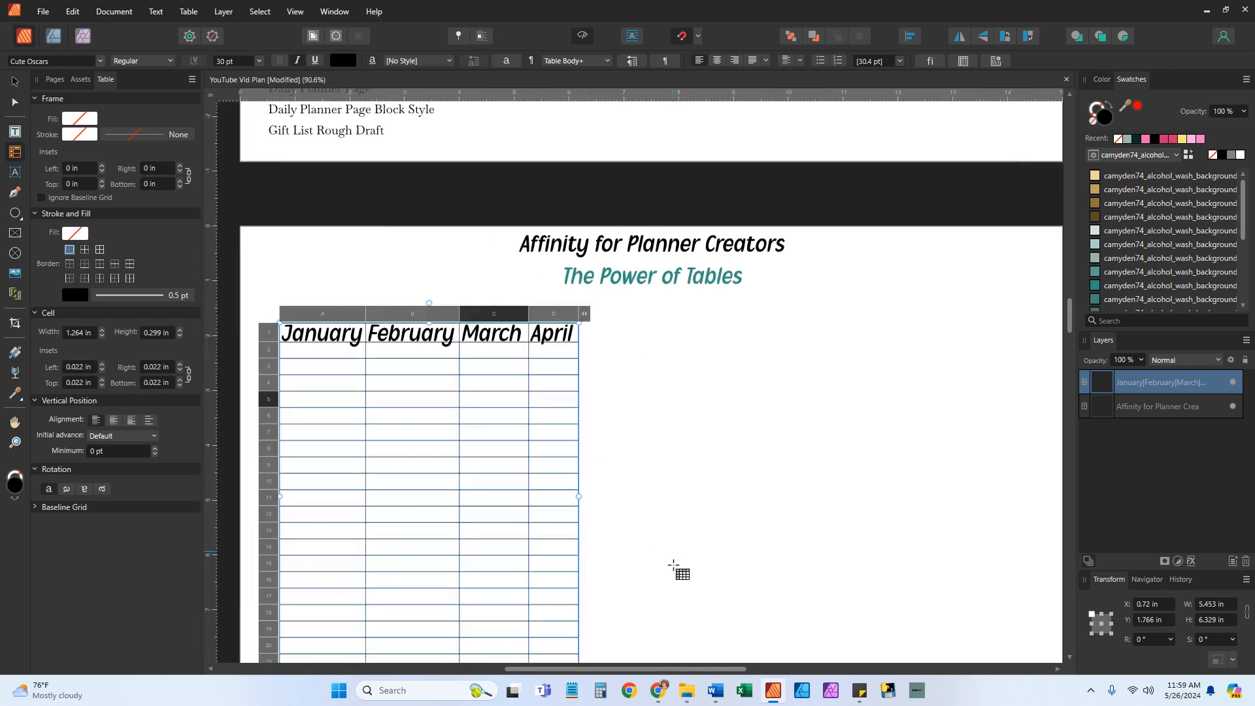
Step: Distribute all four columns evenly and widen the table to about 6.78 in
left_click_drag(685, 669, 655, 672)
scroll(527, 490, "down", 2)
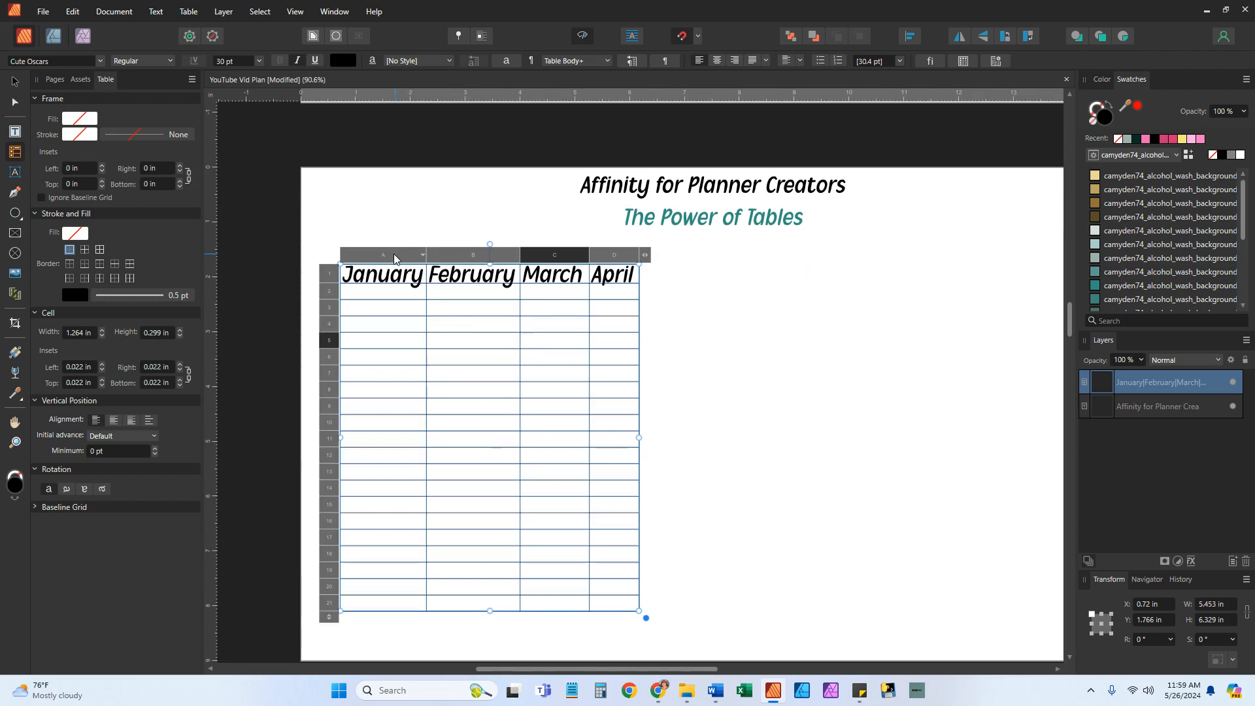
left_click(394, 254)
left_click_drag(418, 257, 607, 258)
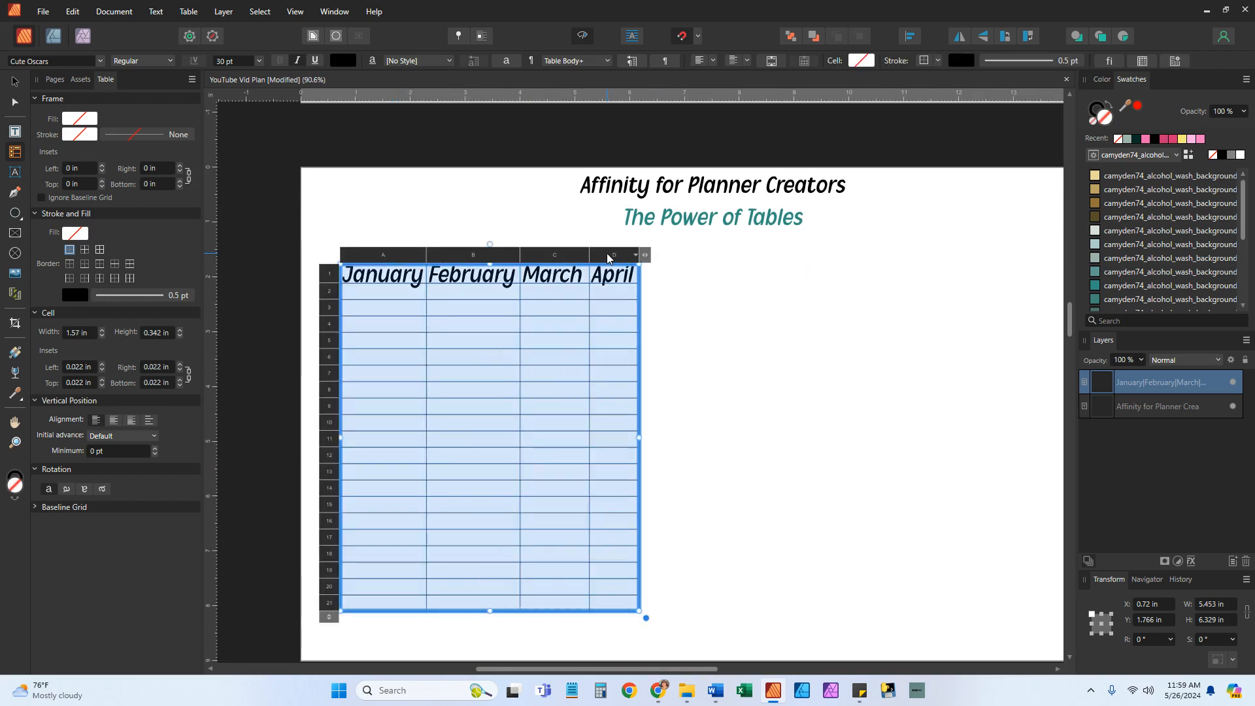
right_click(607, 257)
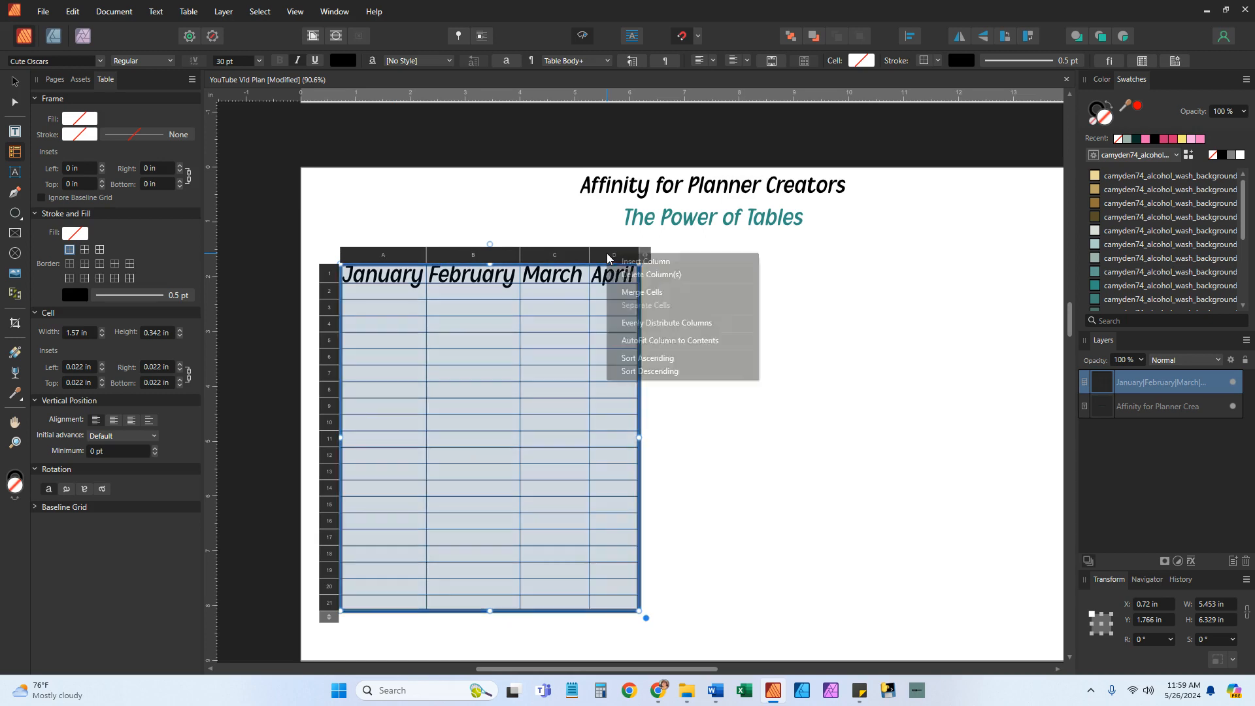
left_click(669, 324)
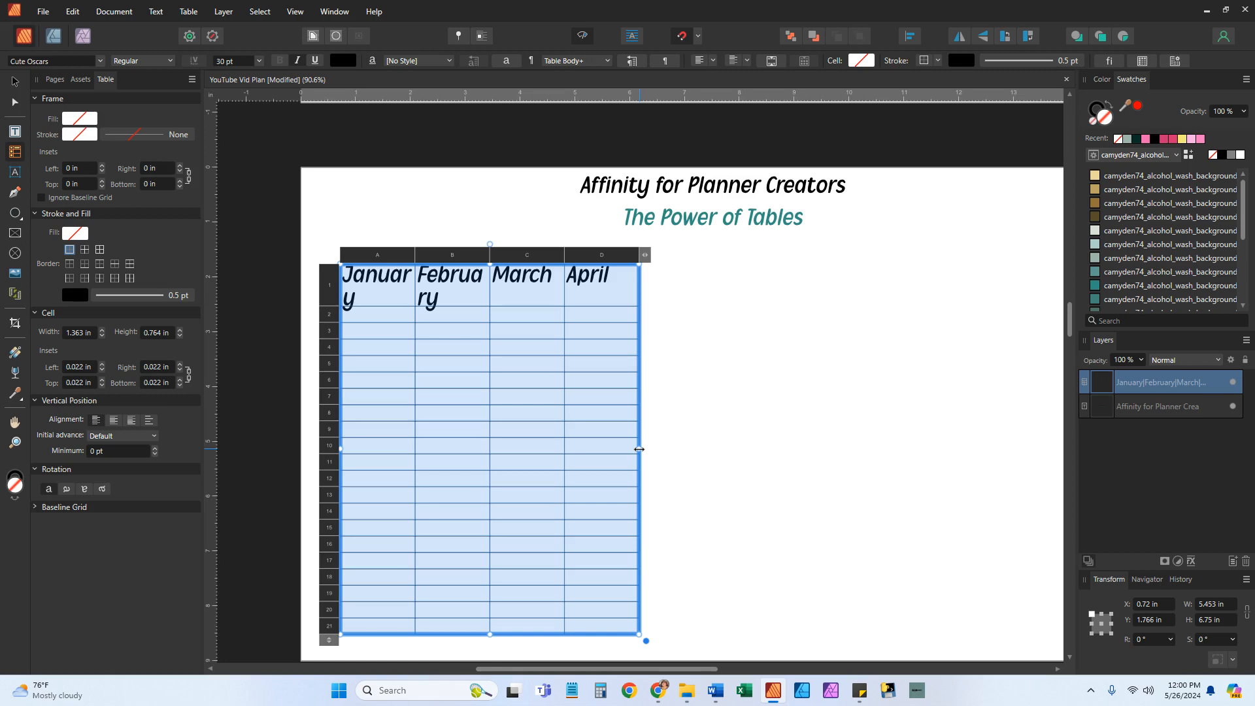
left_click_drag(639, 449, 716, 448)
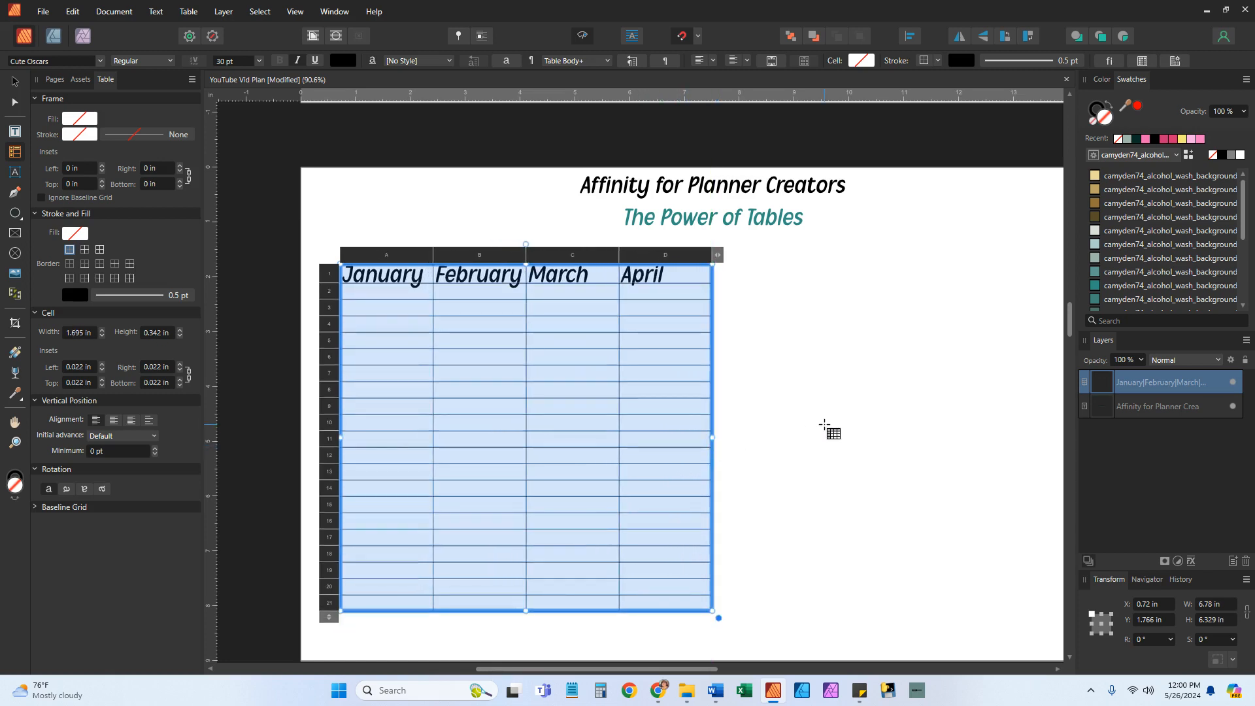
left_click(829, 429)
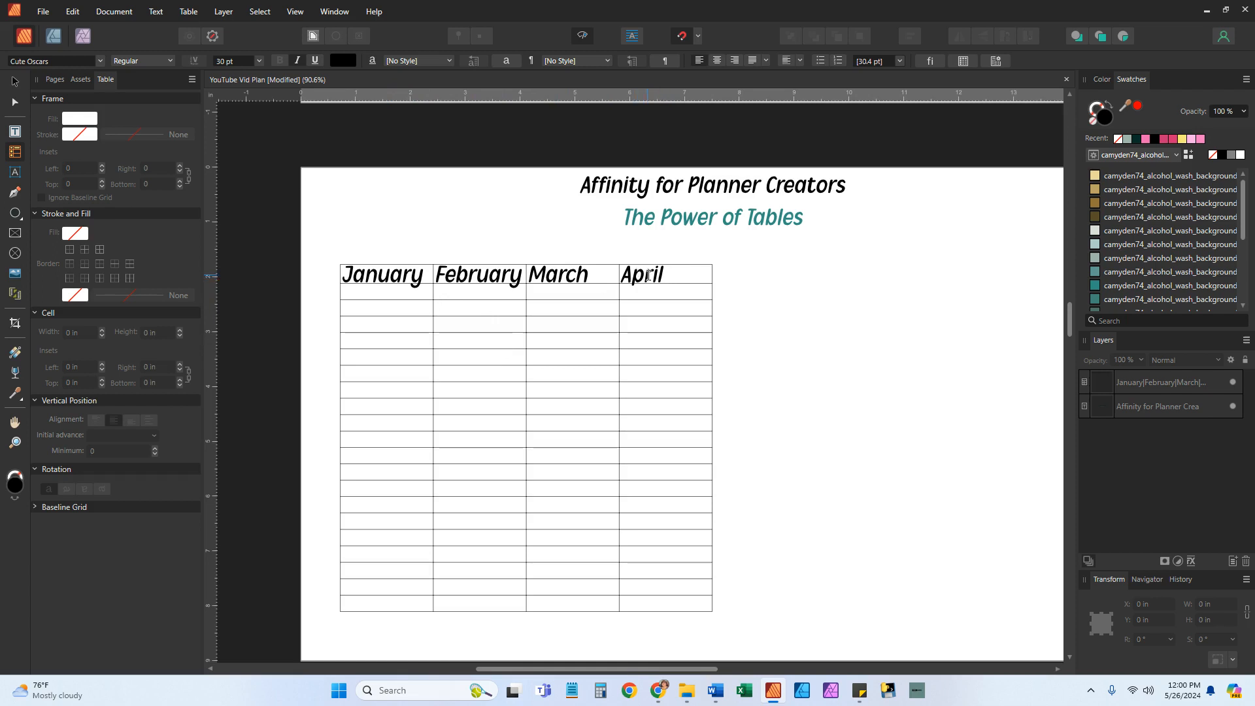
Step: Center the four month headings in the top row both horizontally and vertically, and deselect the table
left_click_drag(680, 272, 399, 276)
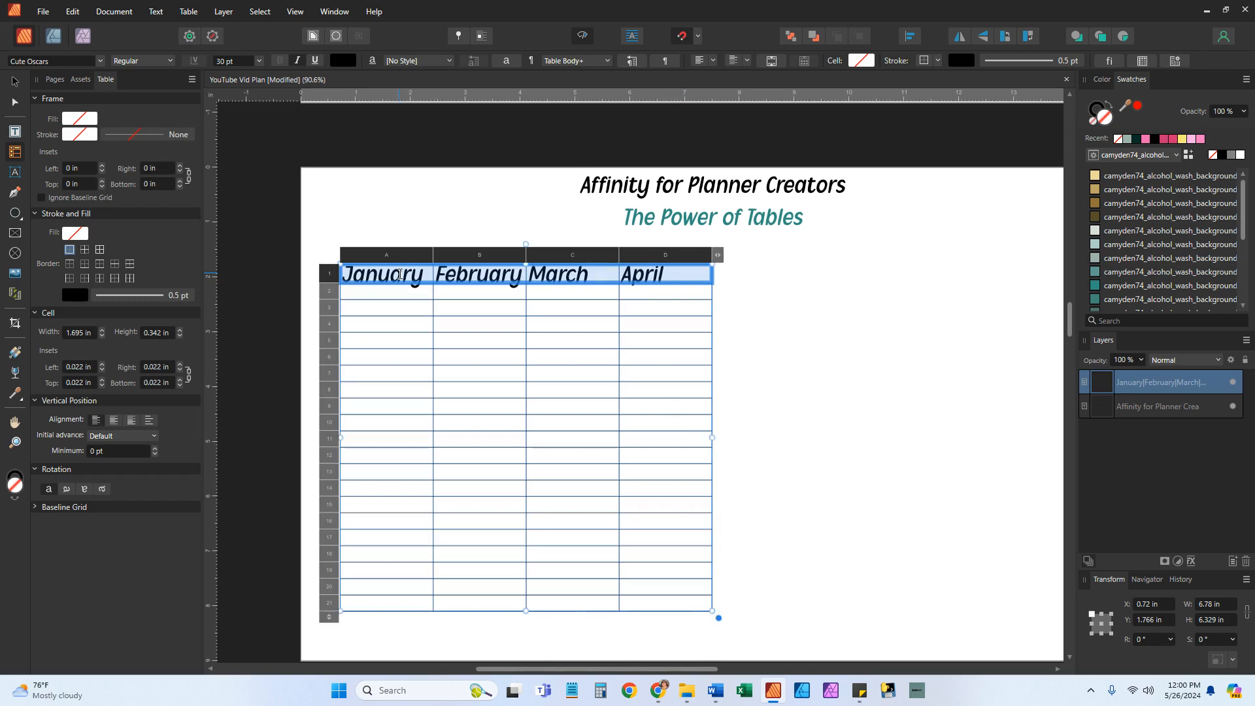
left_click(712, 61)
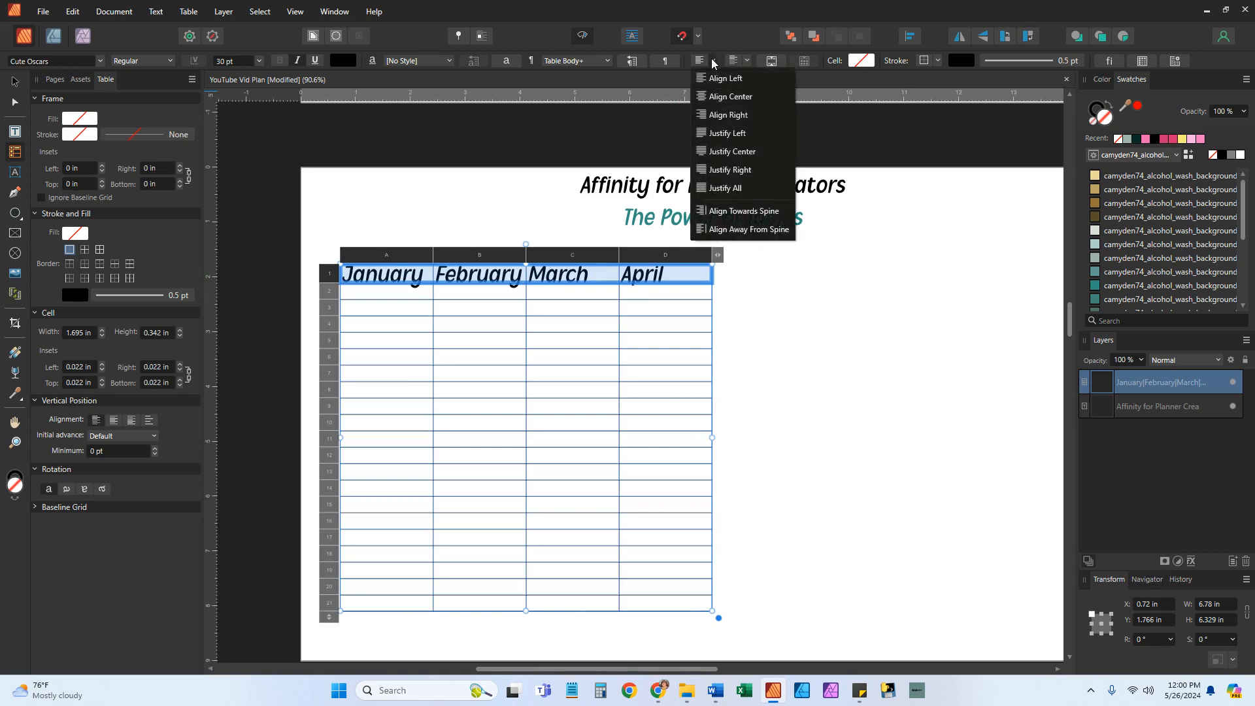
left_click(720, 97)
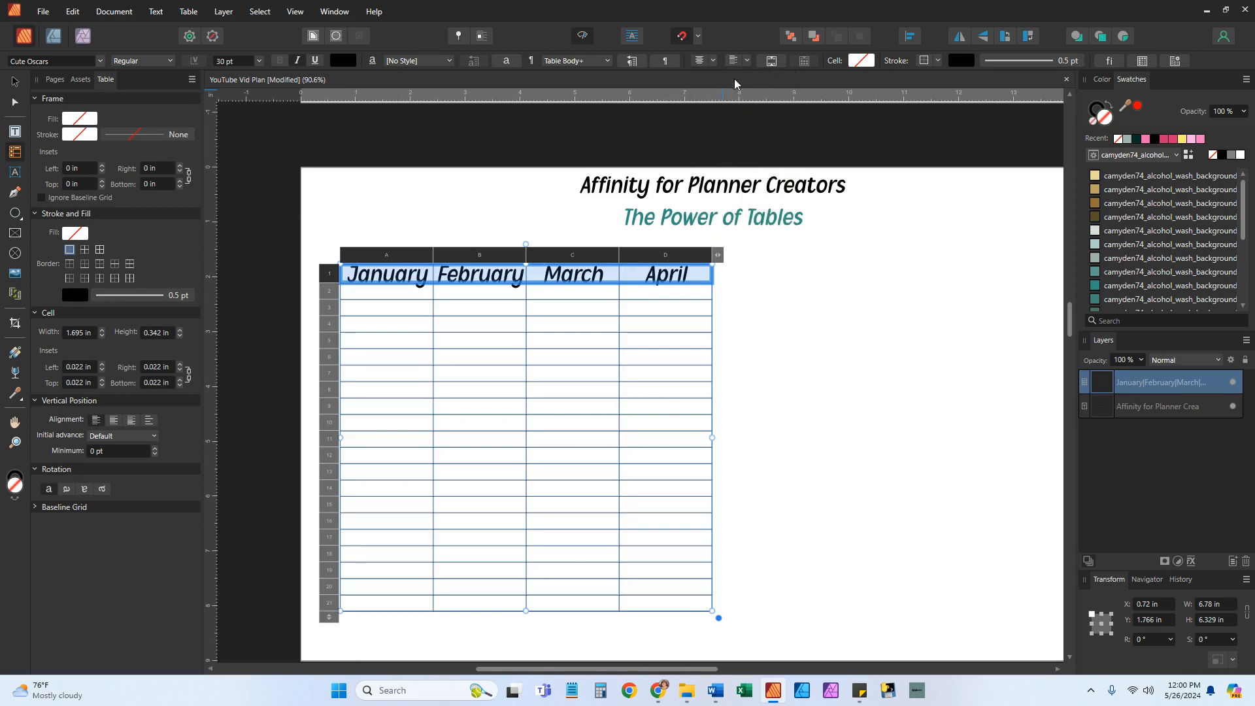
left_click(747, 61)
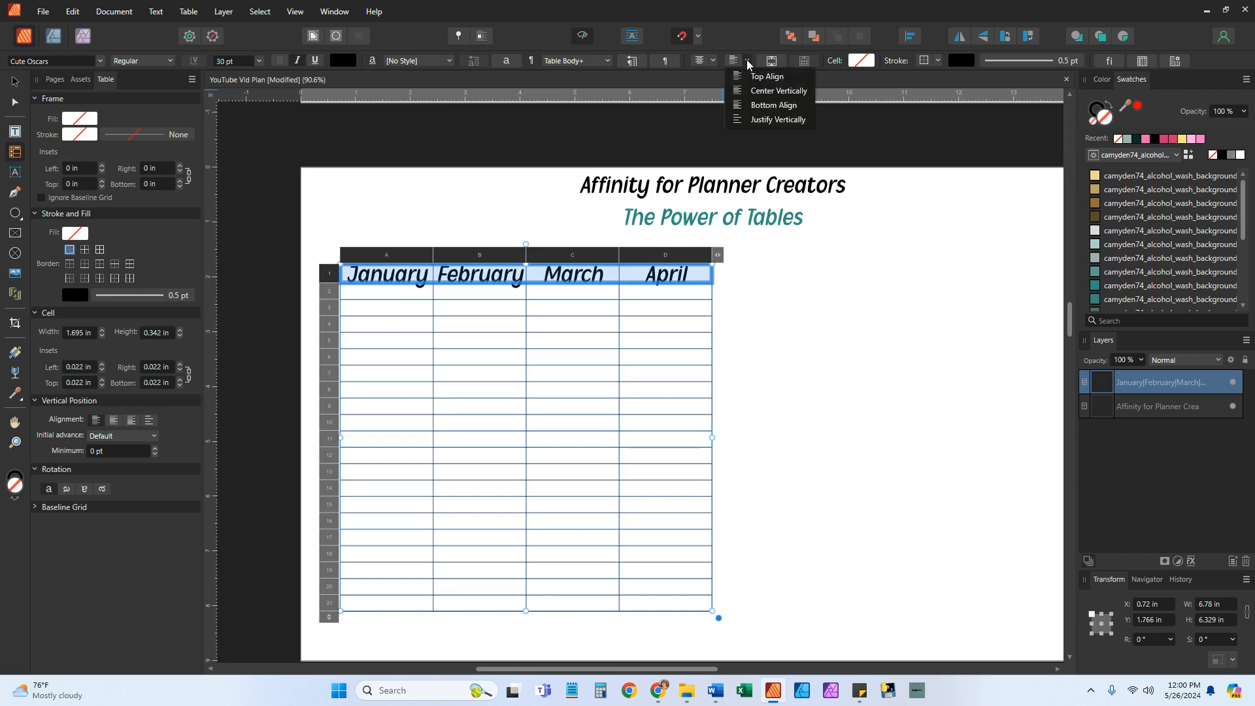
left_click(765, 92)
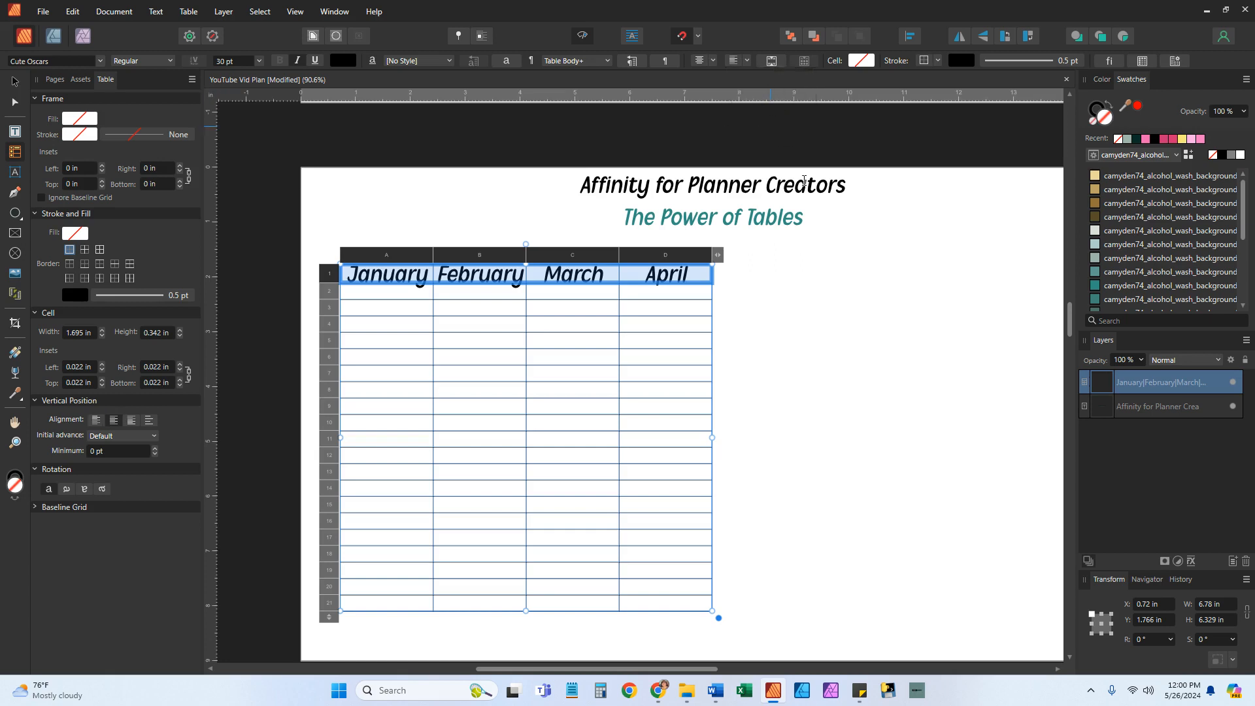
left_click(850, 138)
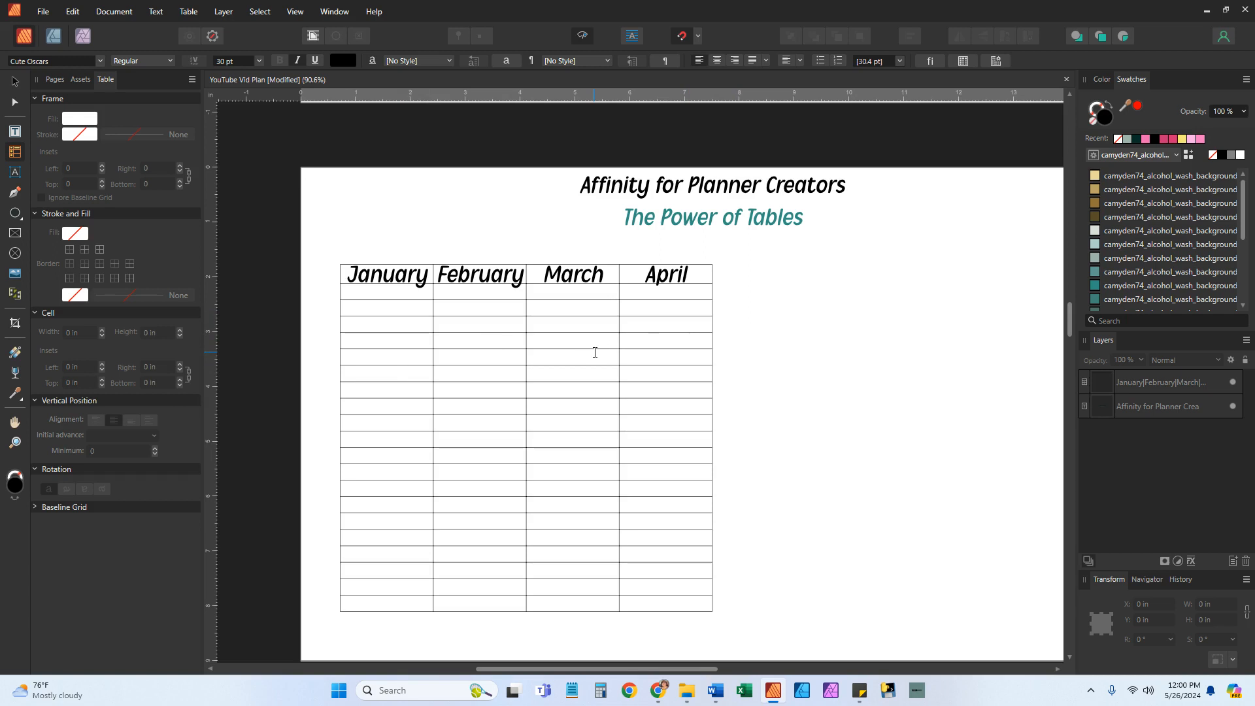
Step: Select table rows 2 to 5 as a block, select the whole April column instead, and deselect the table
left_click(552, 309)
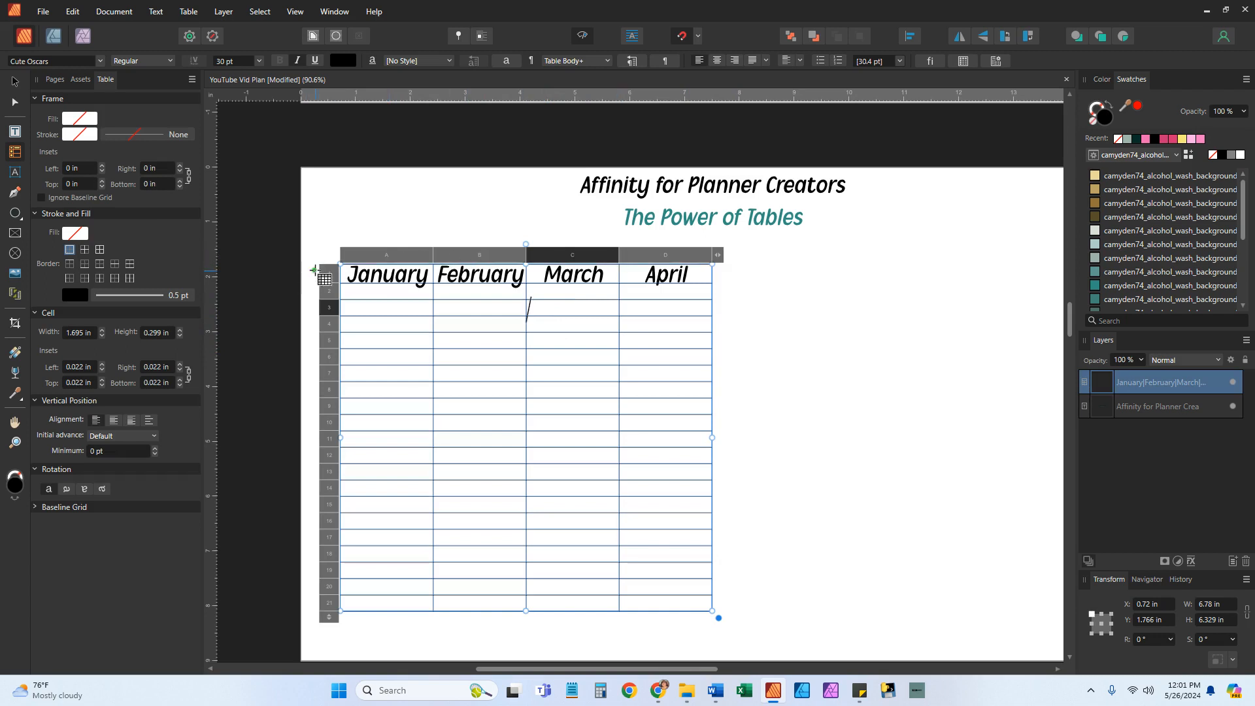
left_click_drag(329, 291, 328, 340)
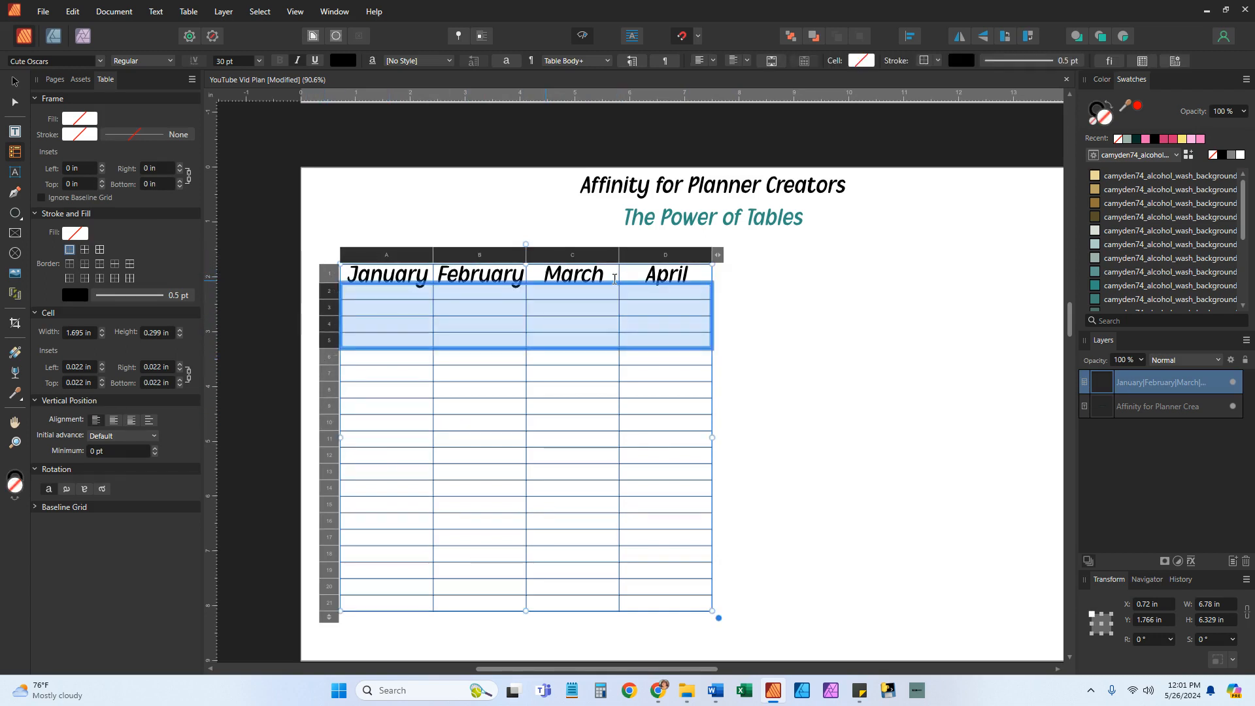
left_click(642, 255)
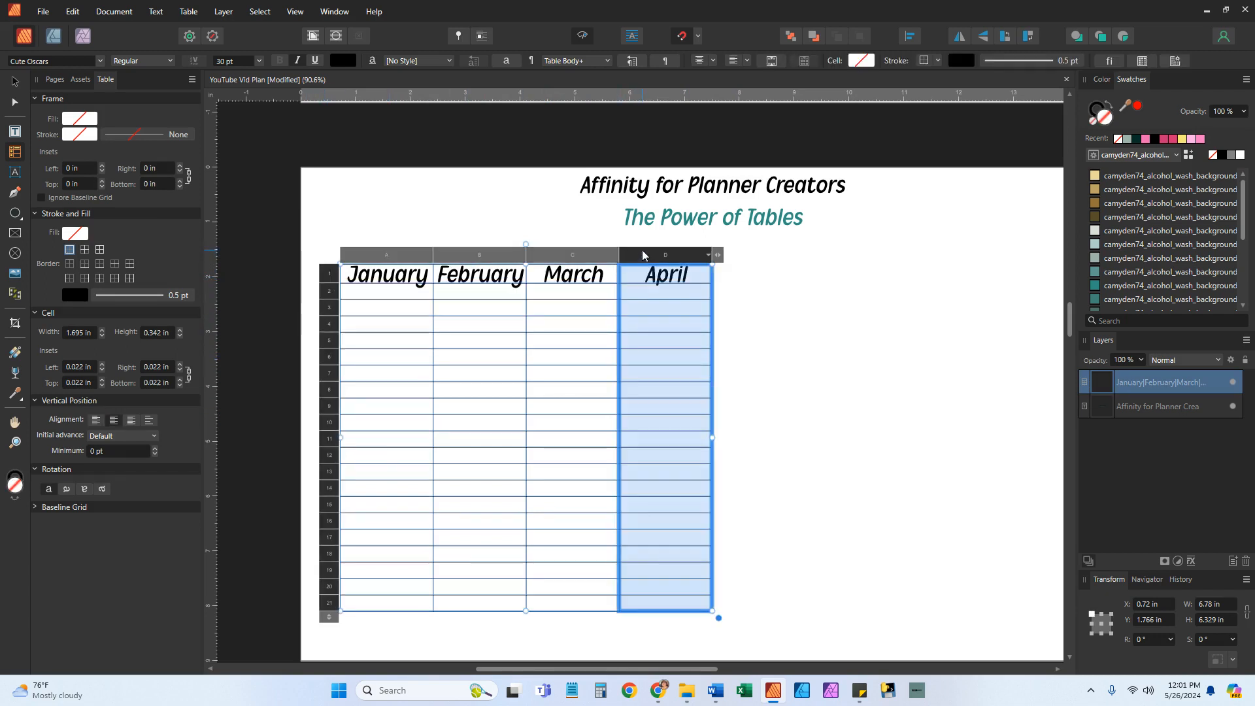
left_click(792, 402)
Step: Extend the table to twelve columns, scaling it proportionally to about 9.09 in wide once the first four columns are added
left_click(647, 337)
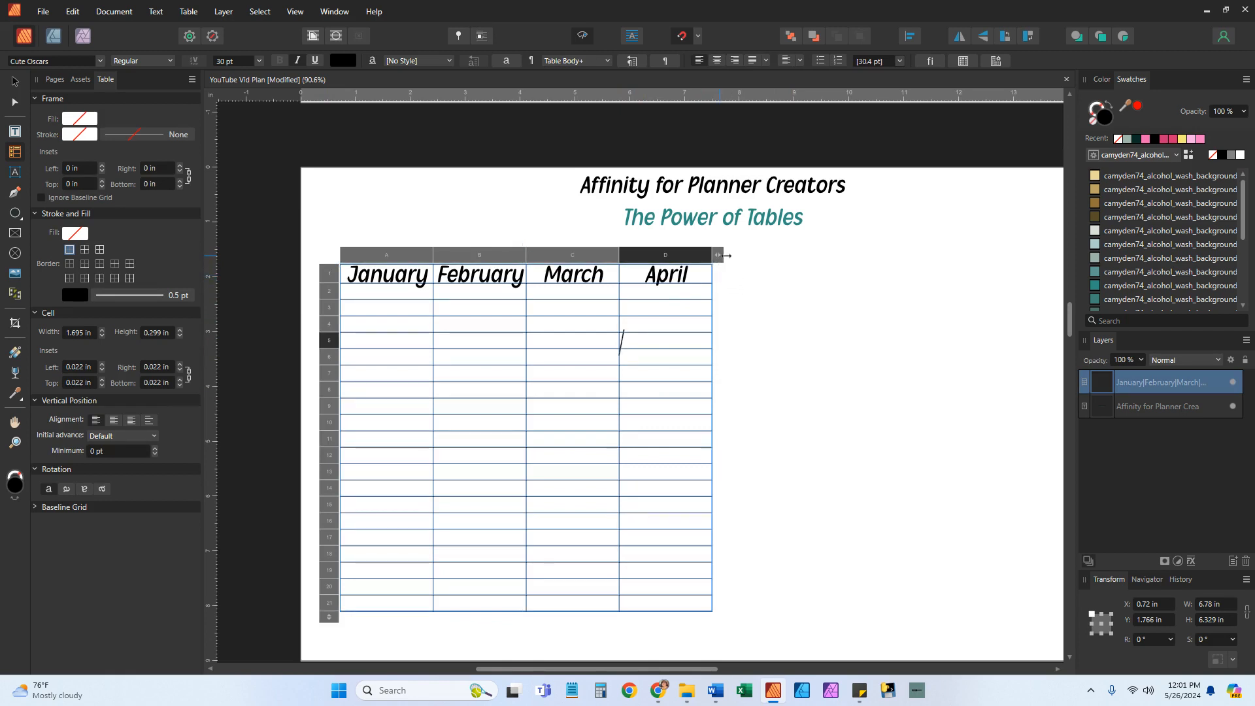
left_click_drag(718, 256, 1067, 256)
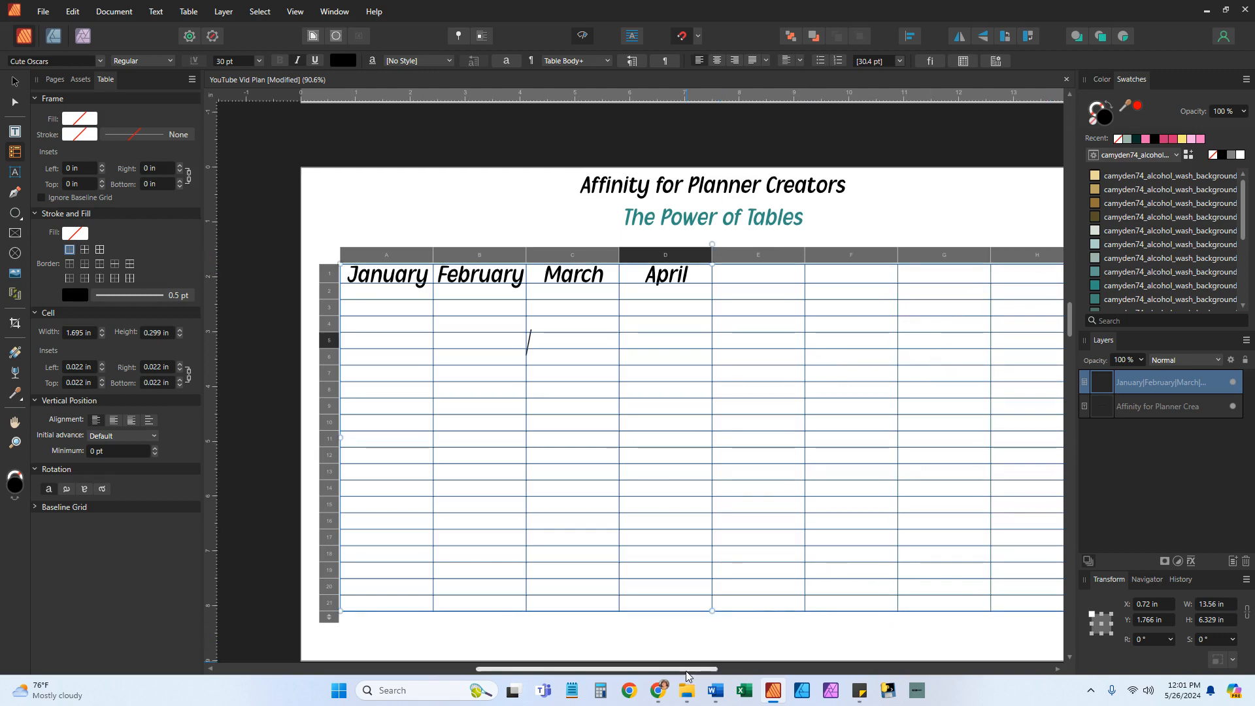
left_click_drag(689, 668, 742, 670)
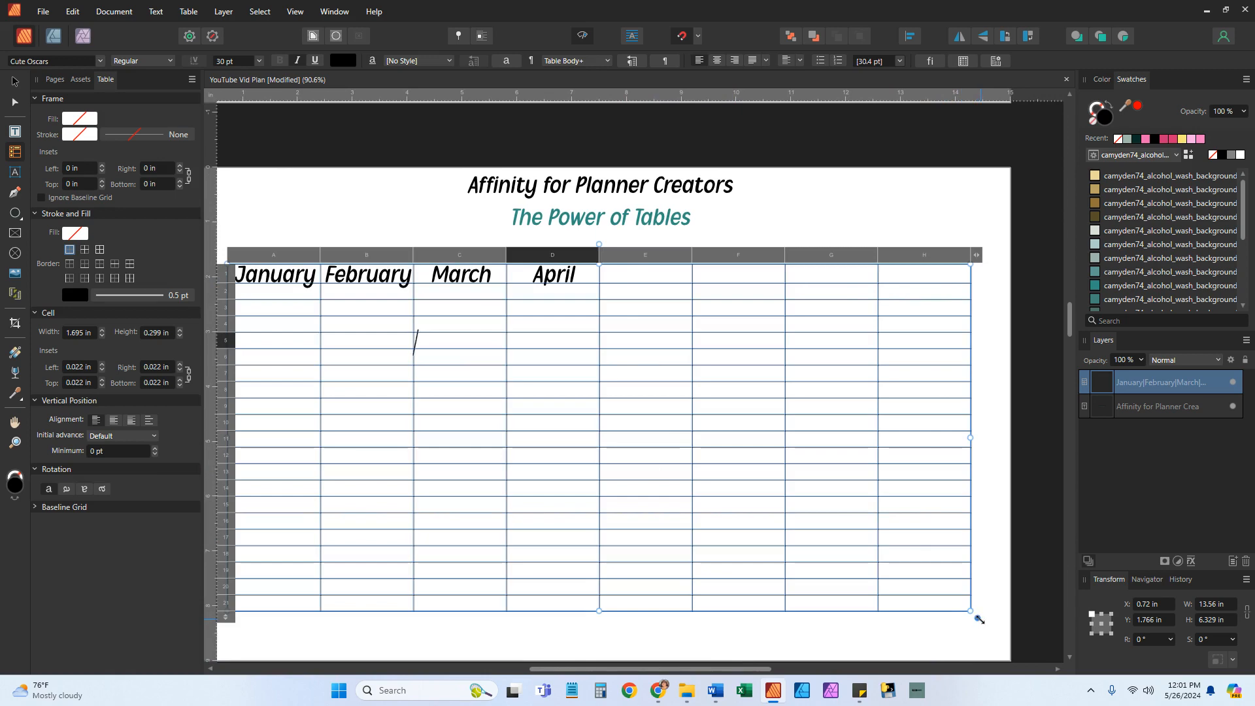
left_click_drag(978, 618, 708, 551)
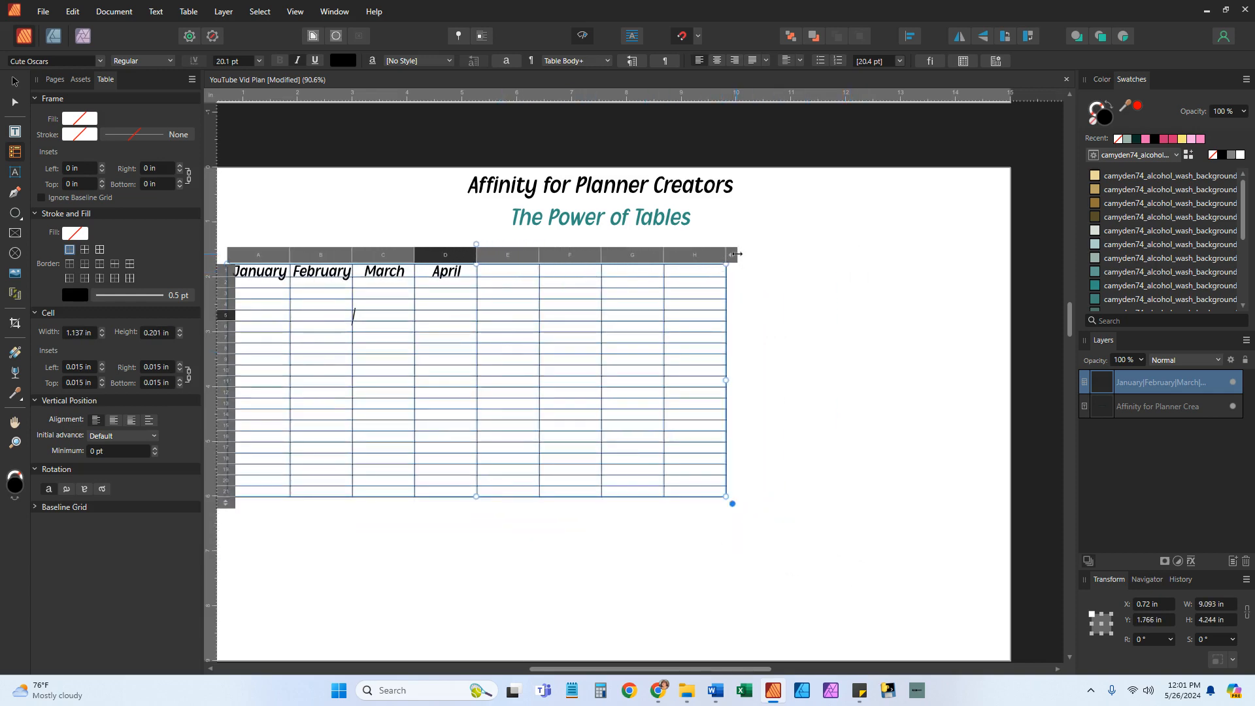
left_click_drag(737, 253, 966, 249)
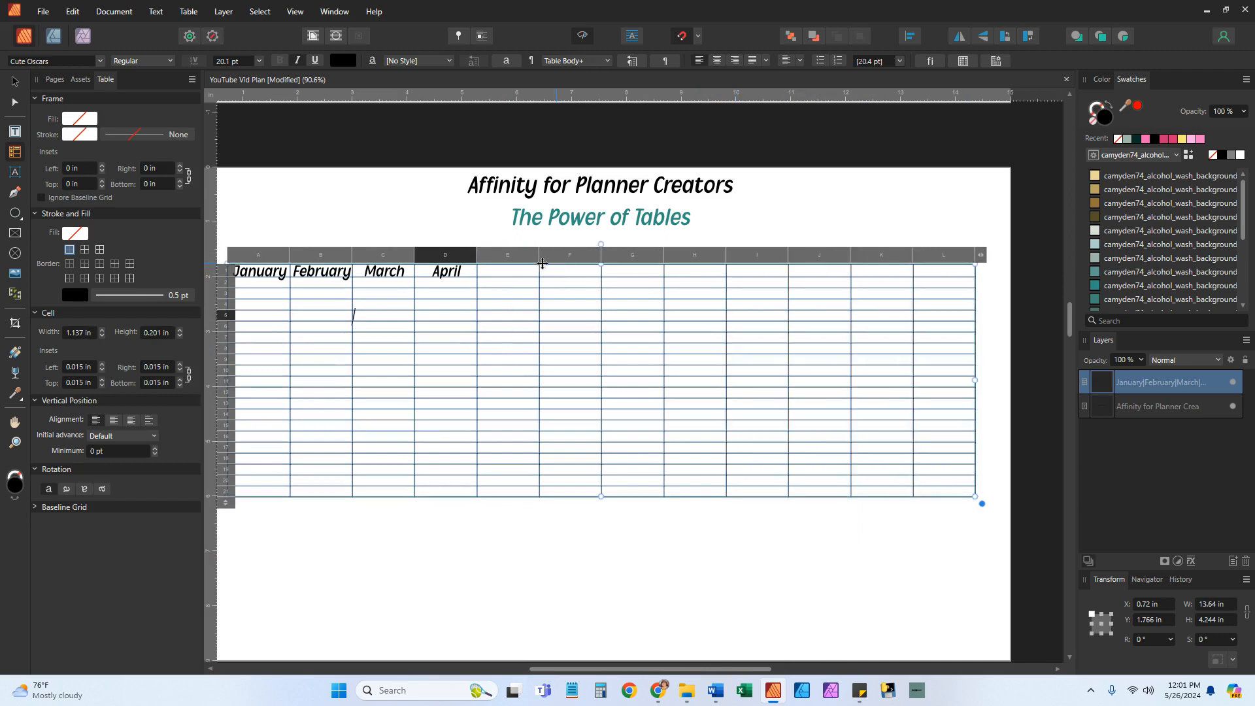
Step: Enter May, June, July and August as headings in the next four cells of the top row
left_click(507, 269)
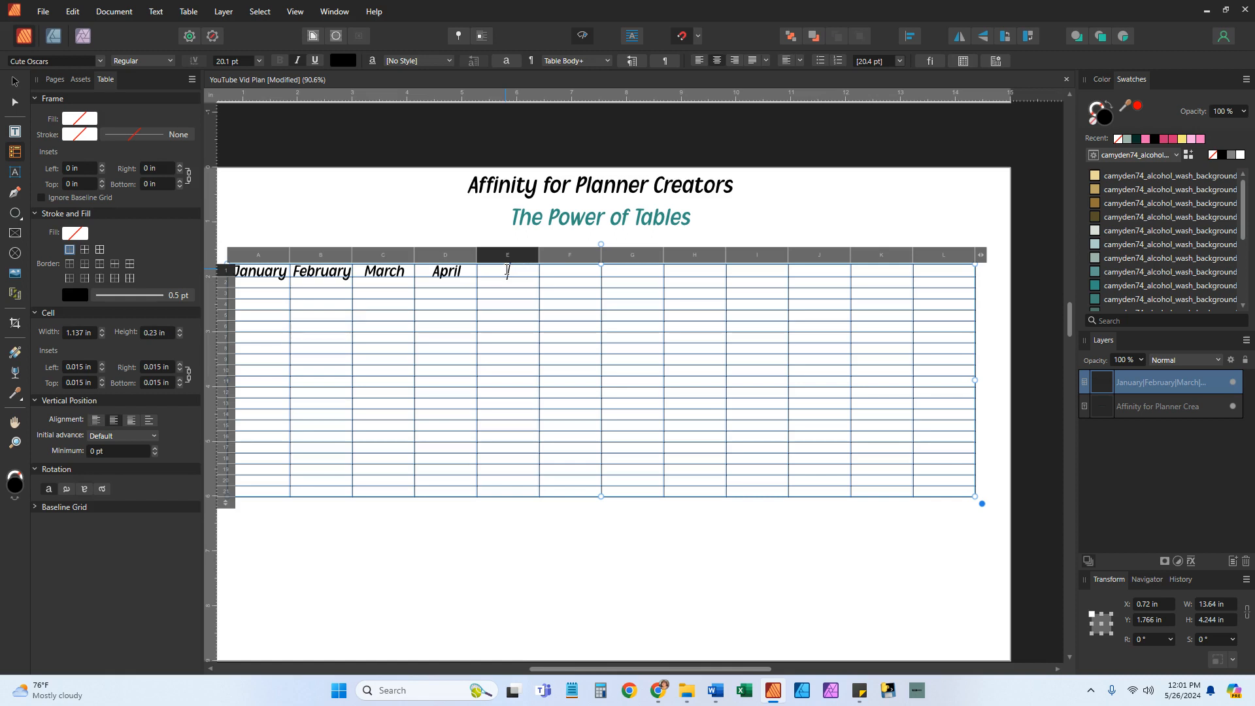
type("May")
key("Tab")
type("June")
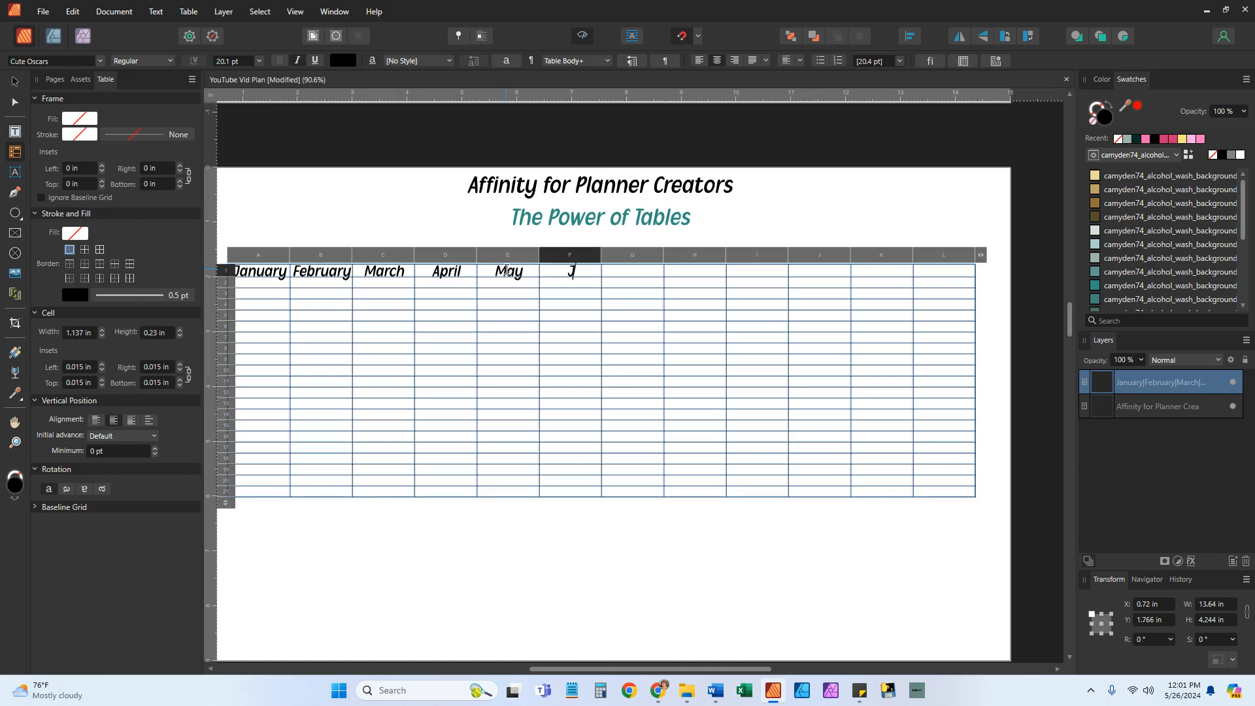
key("Tab")
type("July")
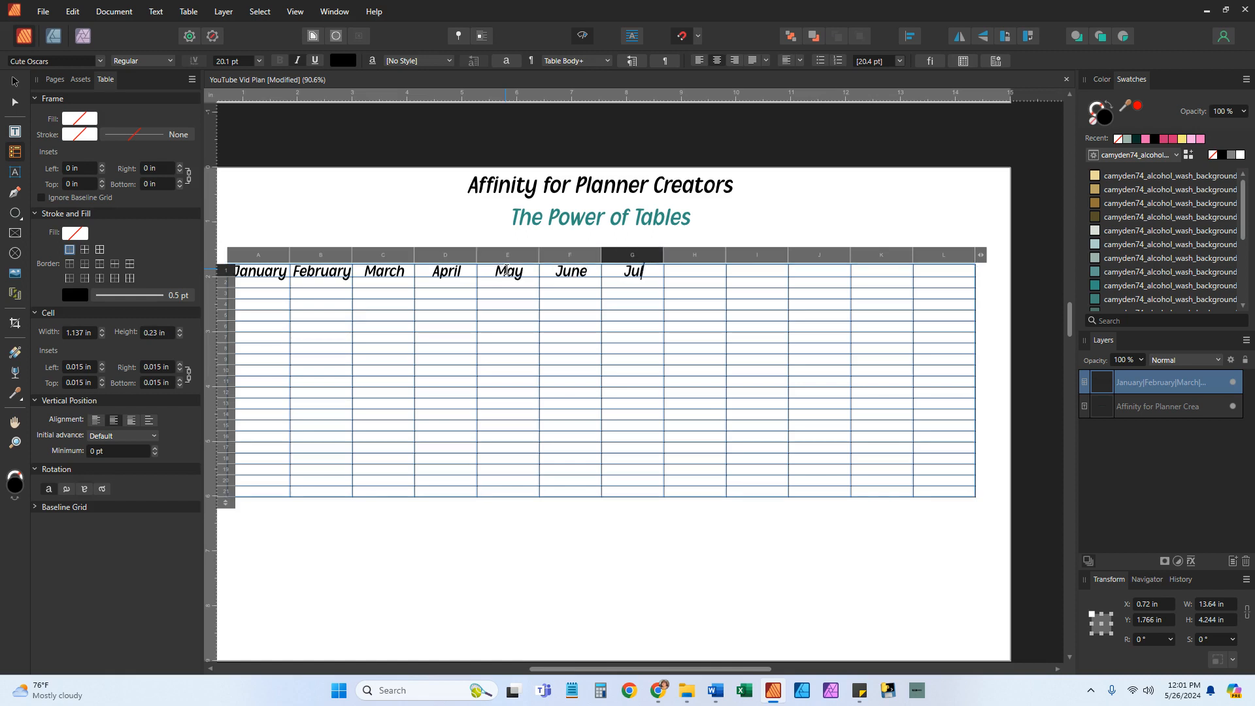
key("Tab")
type("August")
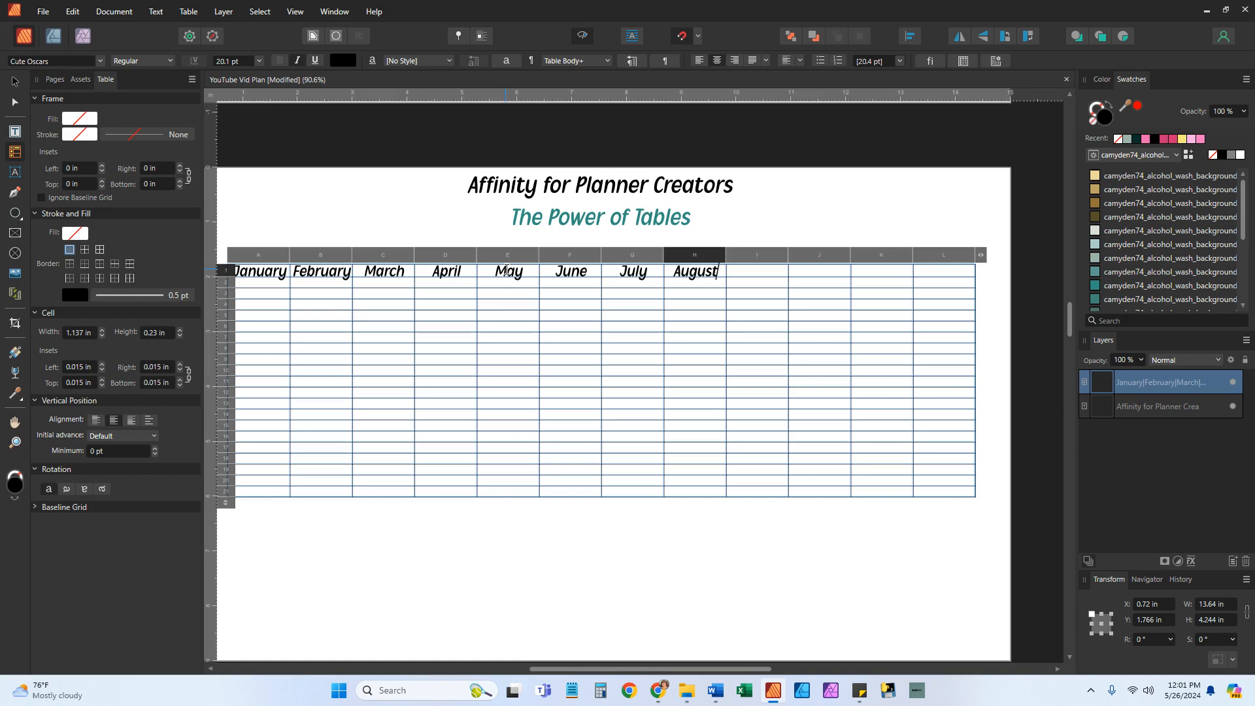
Step: Enter September, October, November and December as headings in the last four cells of the top row
key("Tab")
type("Sept")
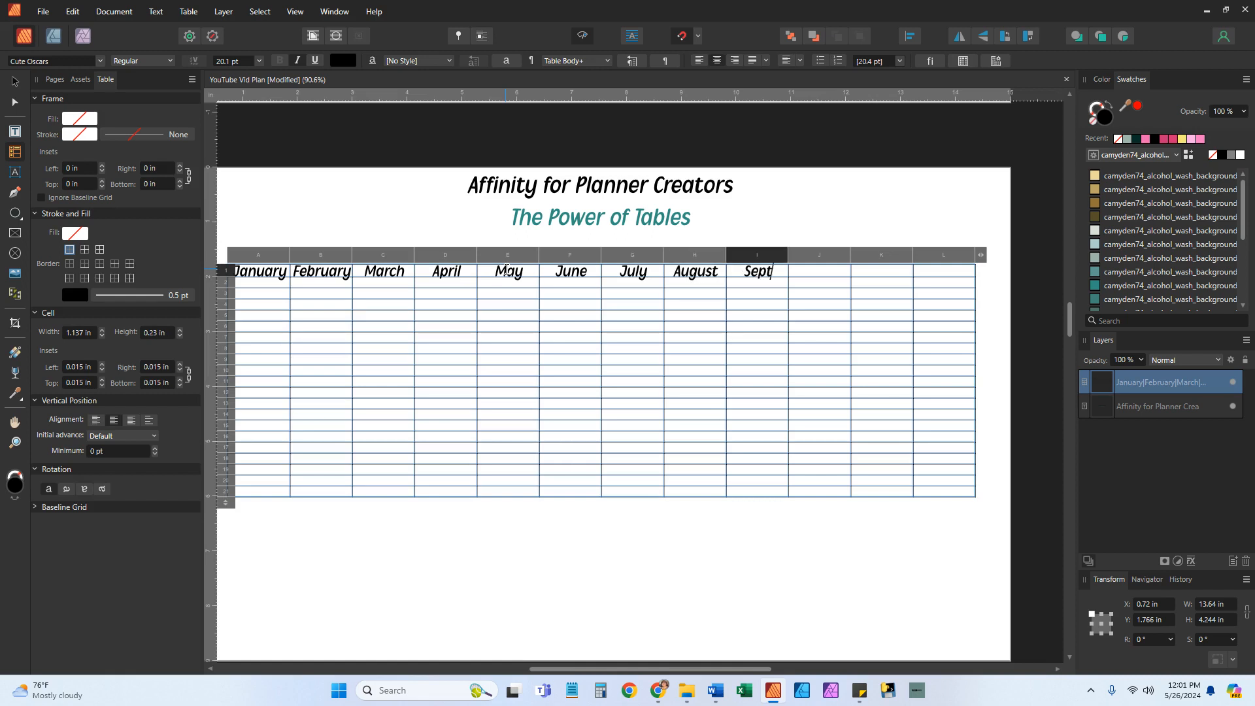
type("ember")
key("Tab")
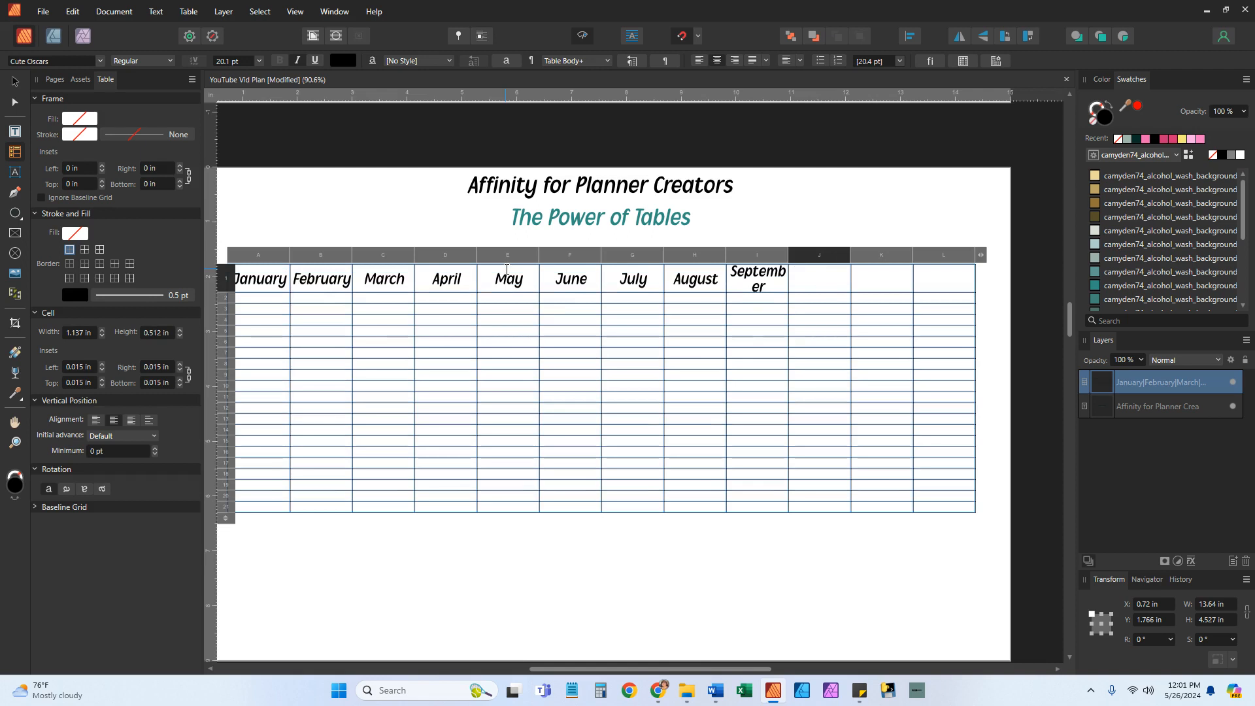
type("October")
key("Tab")
type("November")
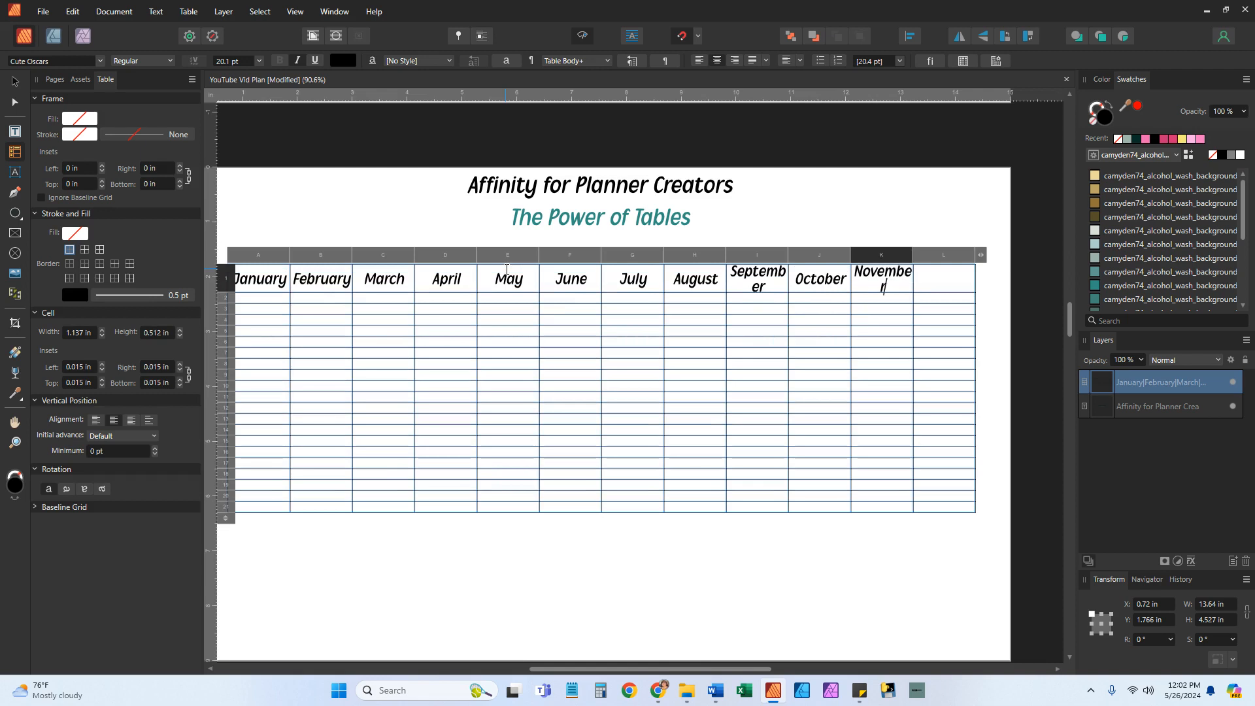
key("Tab")
type("De")
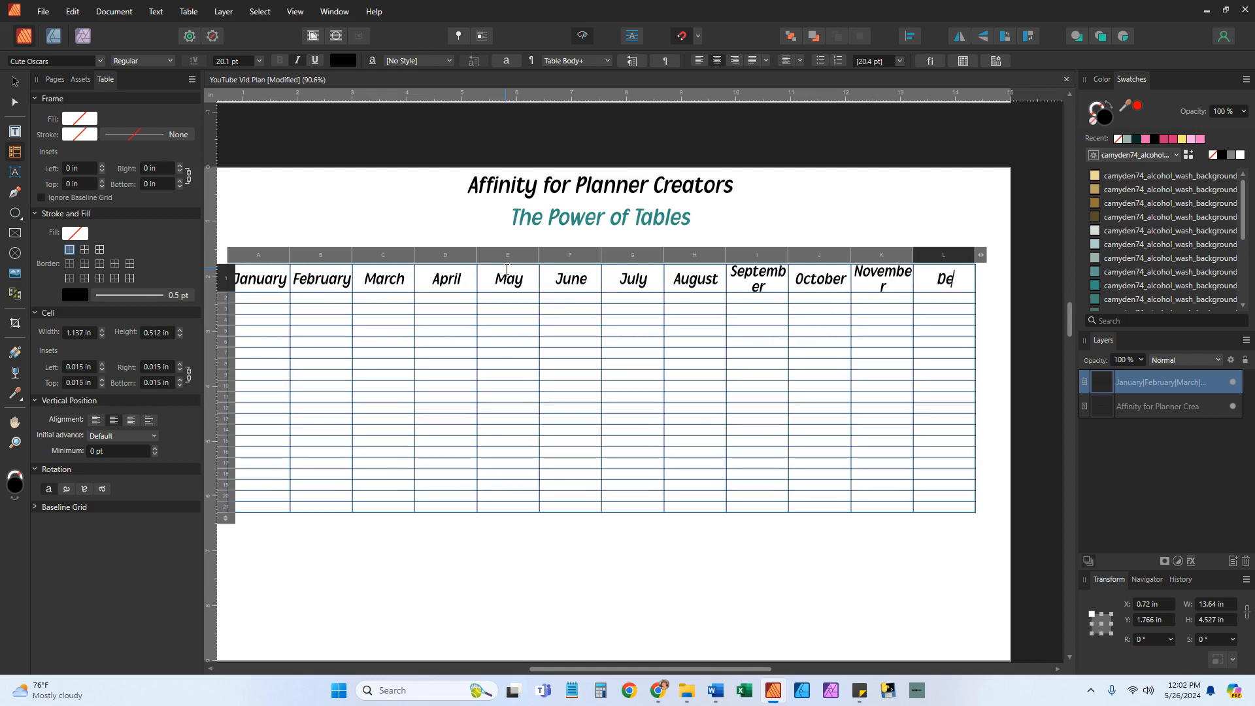
type("cember")
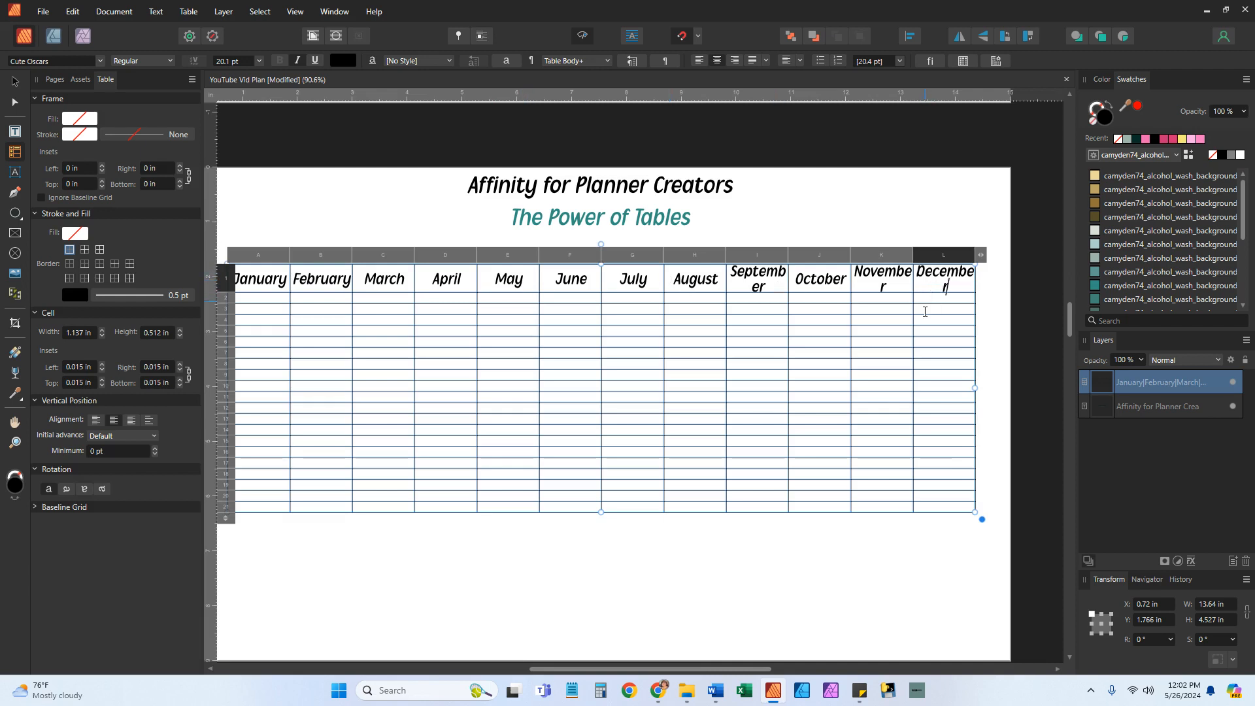
Step: Select all twelve columns, widen the table evenly to about 14.28 in, and deselect it
left_click(251, 256)
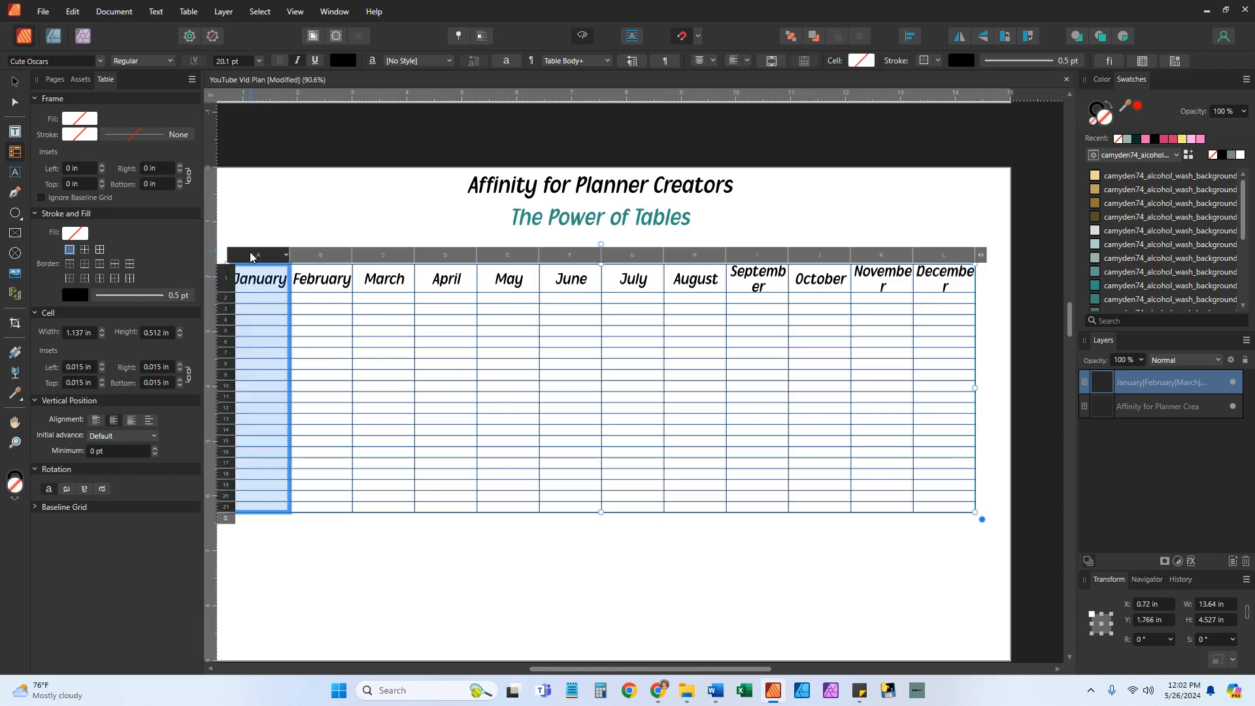
left_click_drag(249, 252, 945, 270)
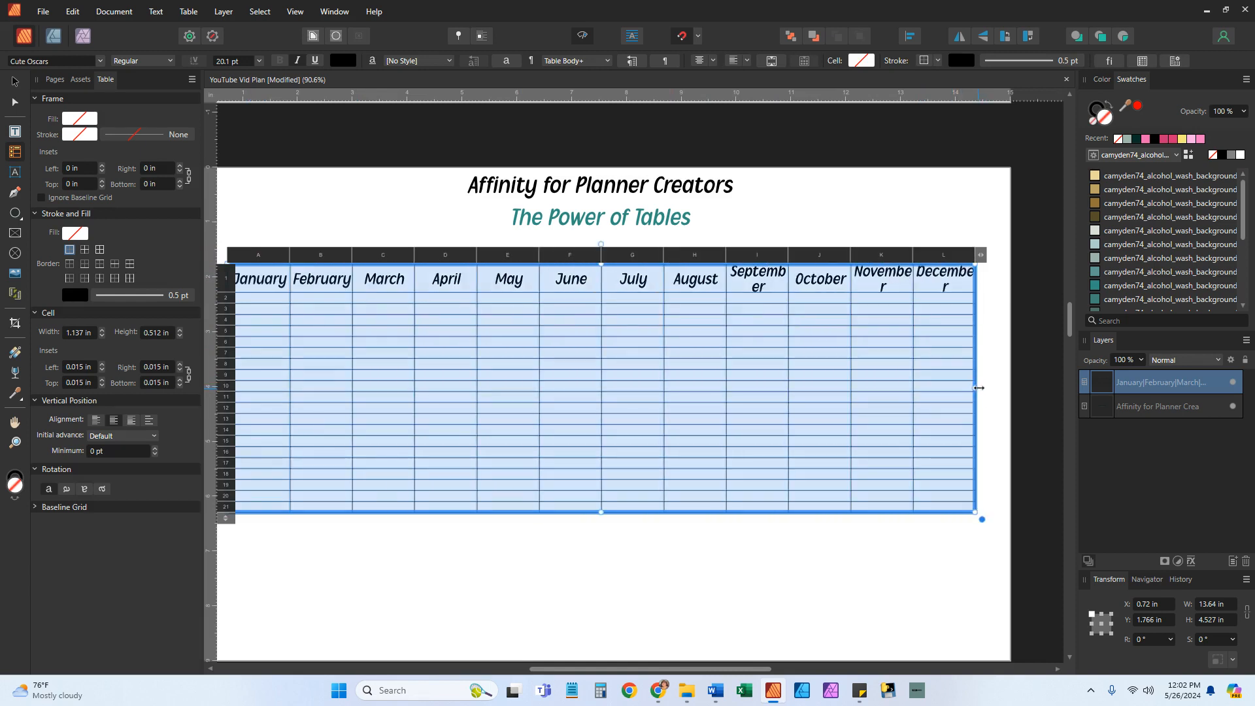
left_click_drag(978, 387, 1008, 386)
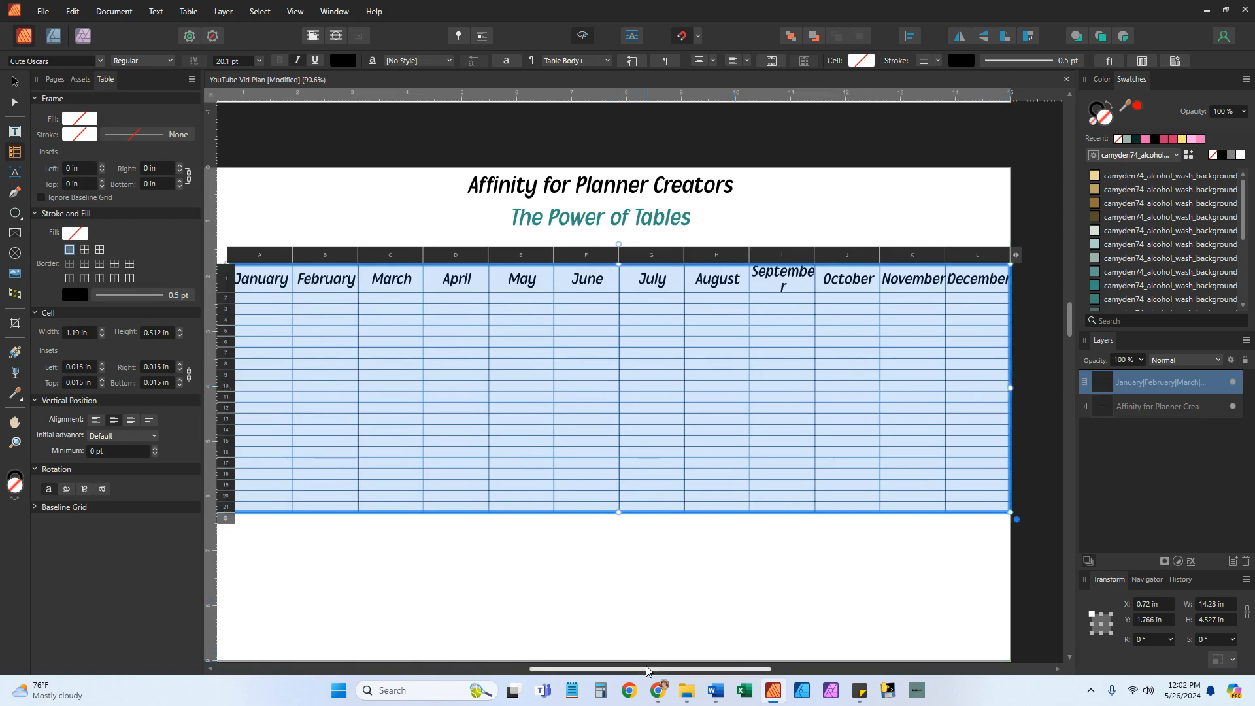
left_click_drag(647, 670, 629, 671)
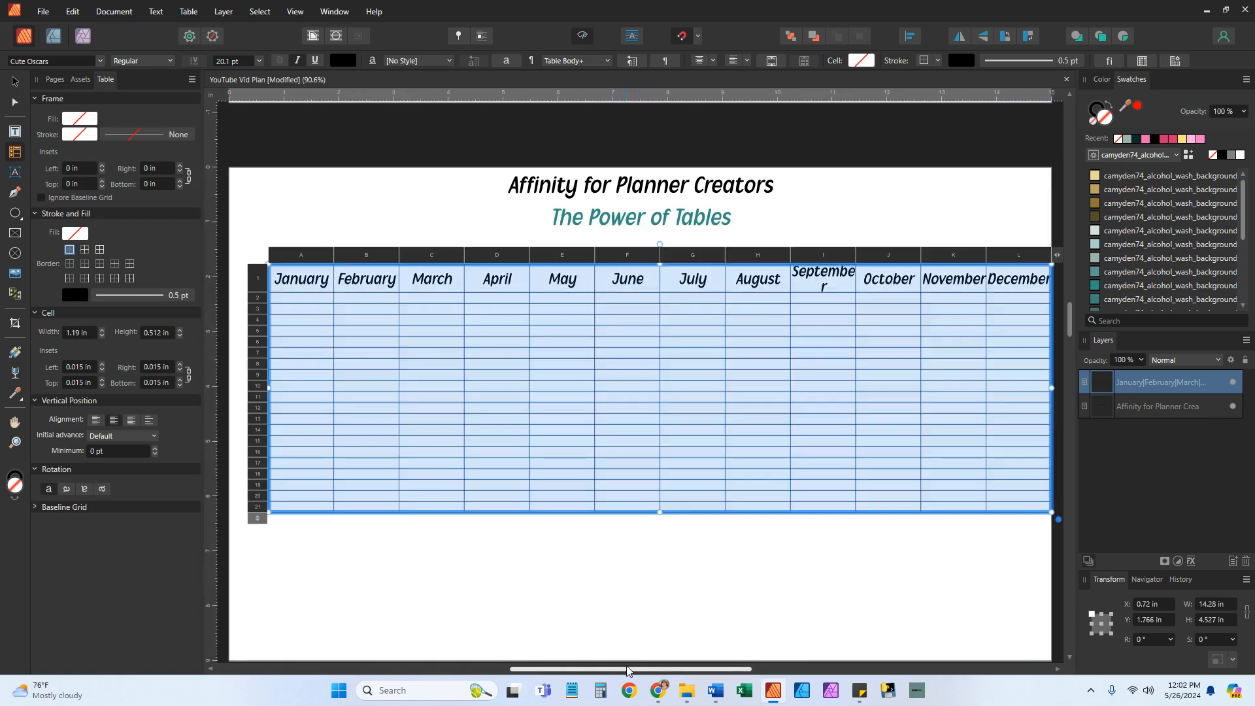
left_click(660, 576)
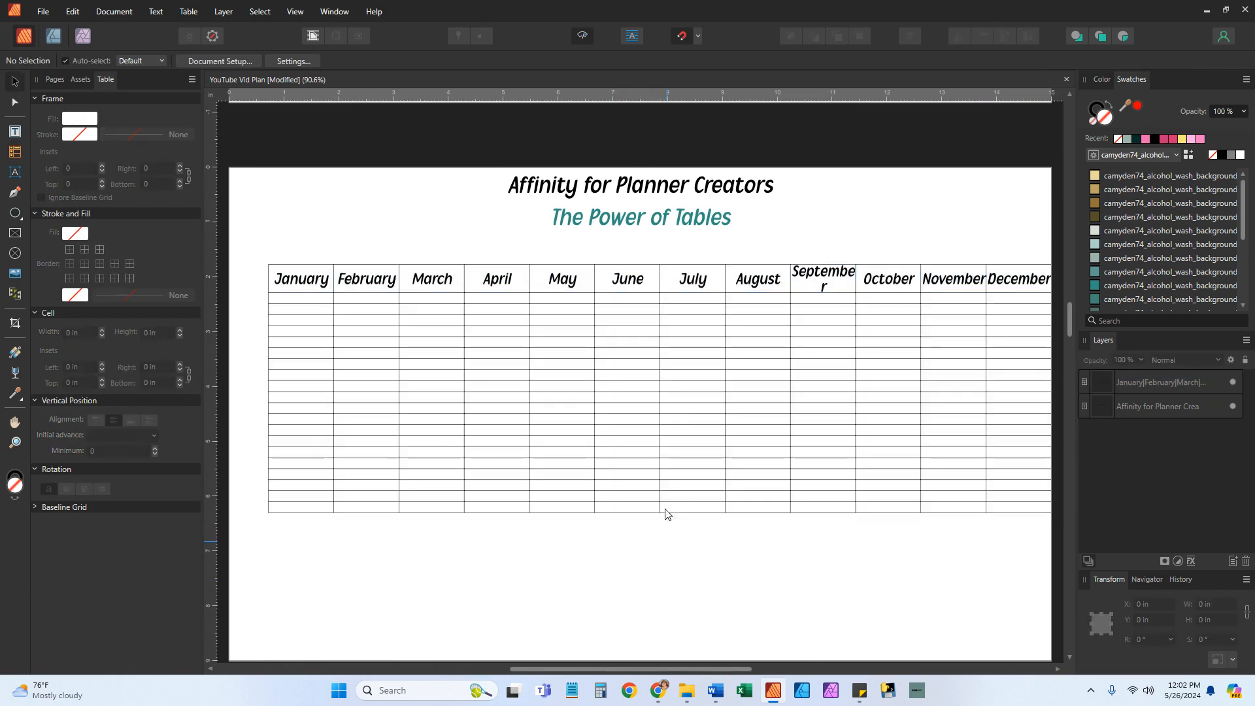
Step: Move the table left to about 0.36 in, then stretch it from the page's left edge to about 14.75 in wide
left_click_drag(689, 364, 671, 368)
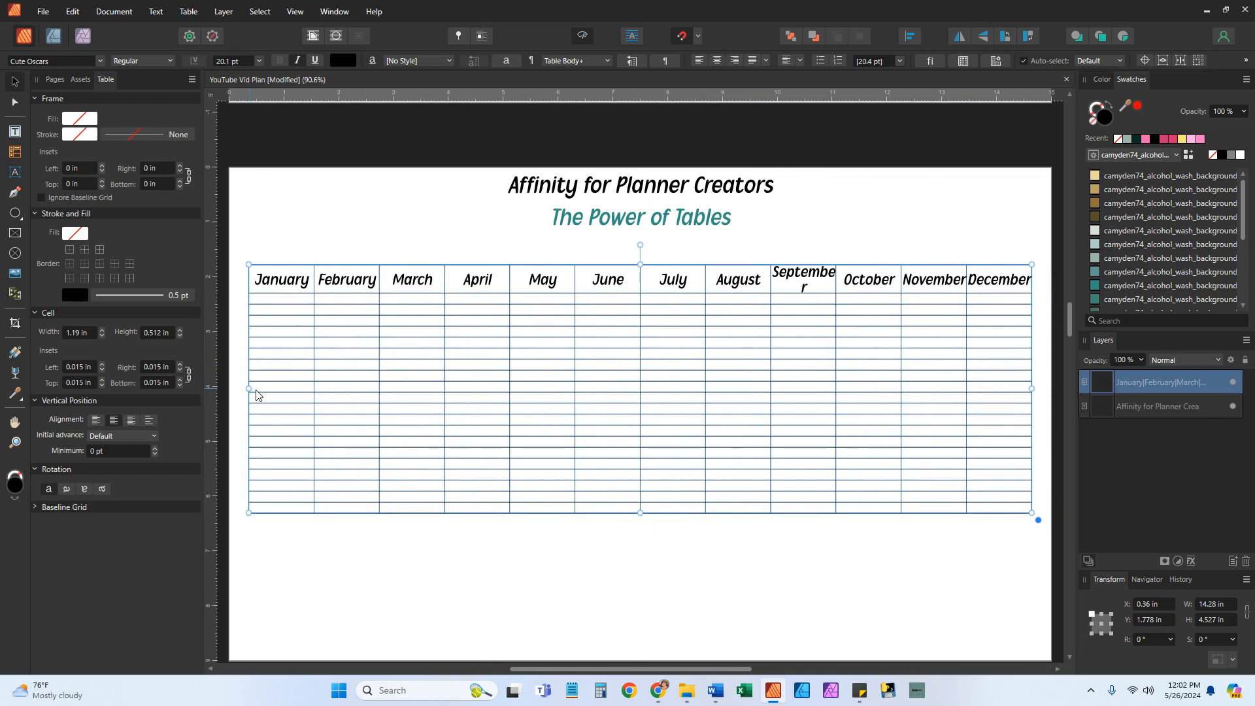
left_click_drag(248, 388, 229, 387)
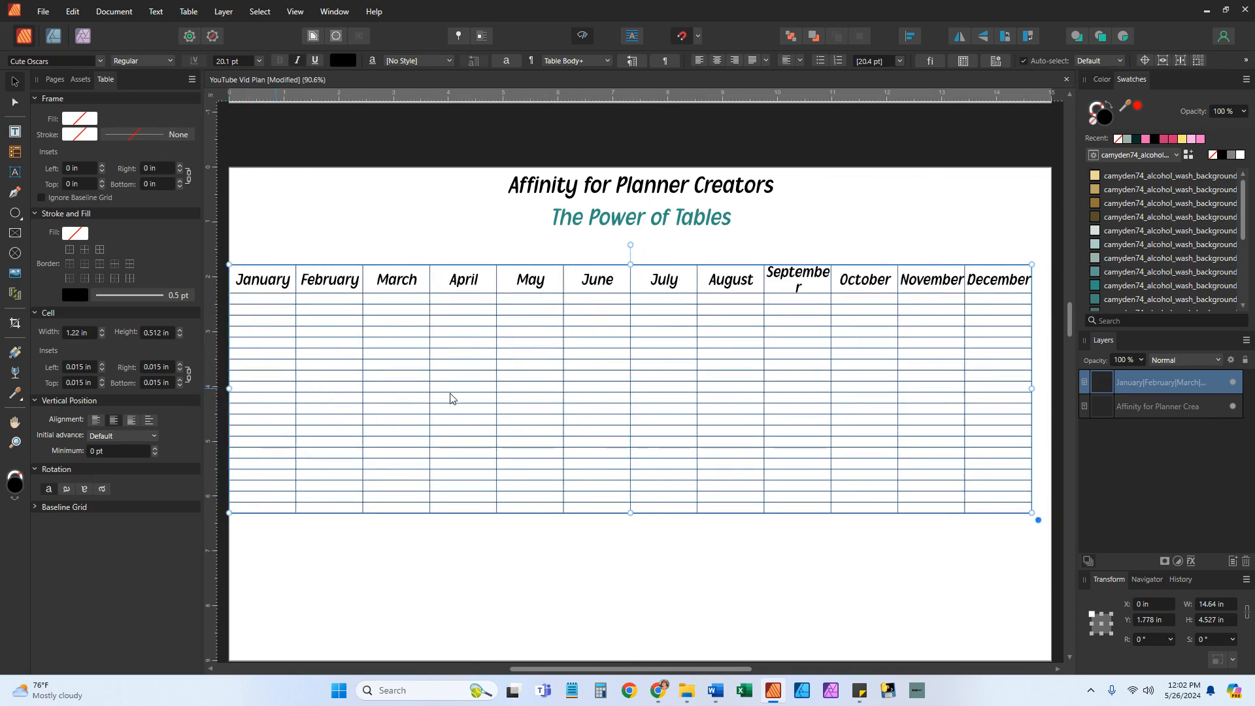
left_click_drag(1042, 385, 1003, 381)
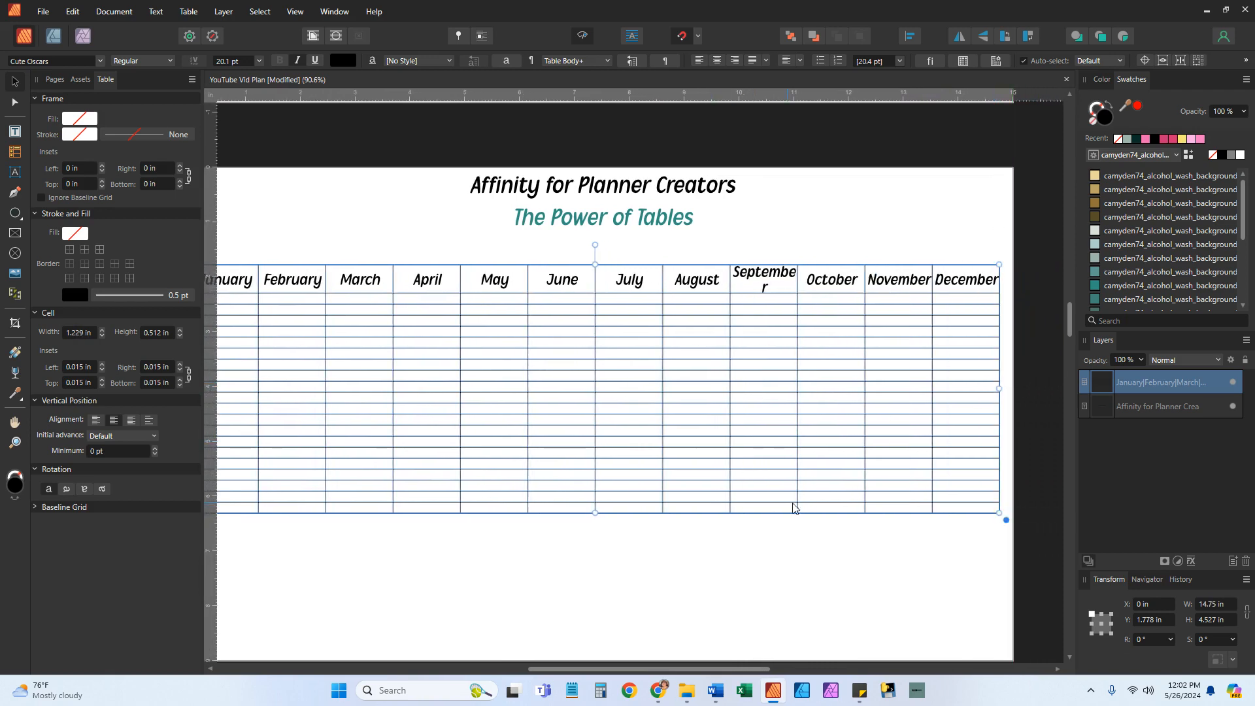
Step: Select all twelve table columns and widen them evenly until the table is about 15.64 in wide
left_click_drag(630, 669, 589, 669)
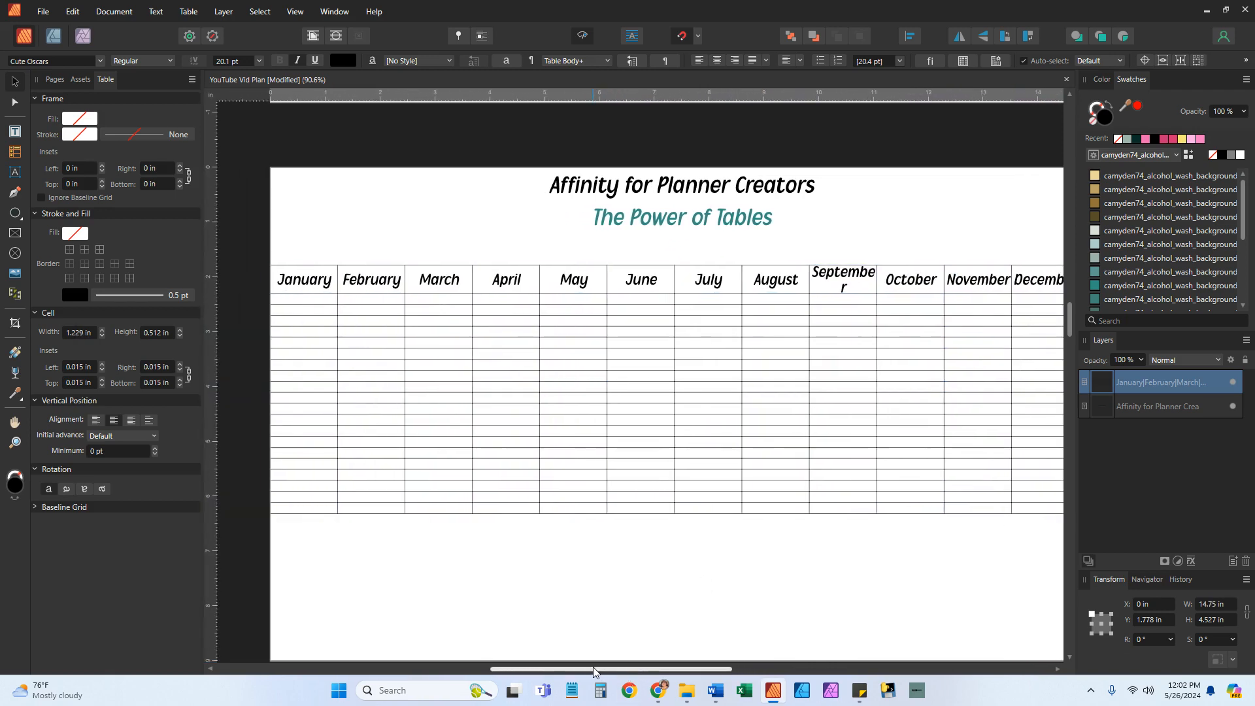
left_click(465, 429)
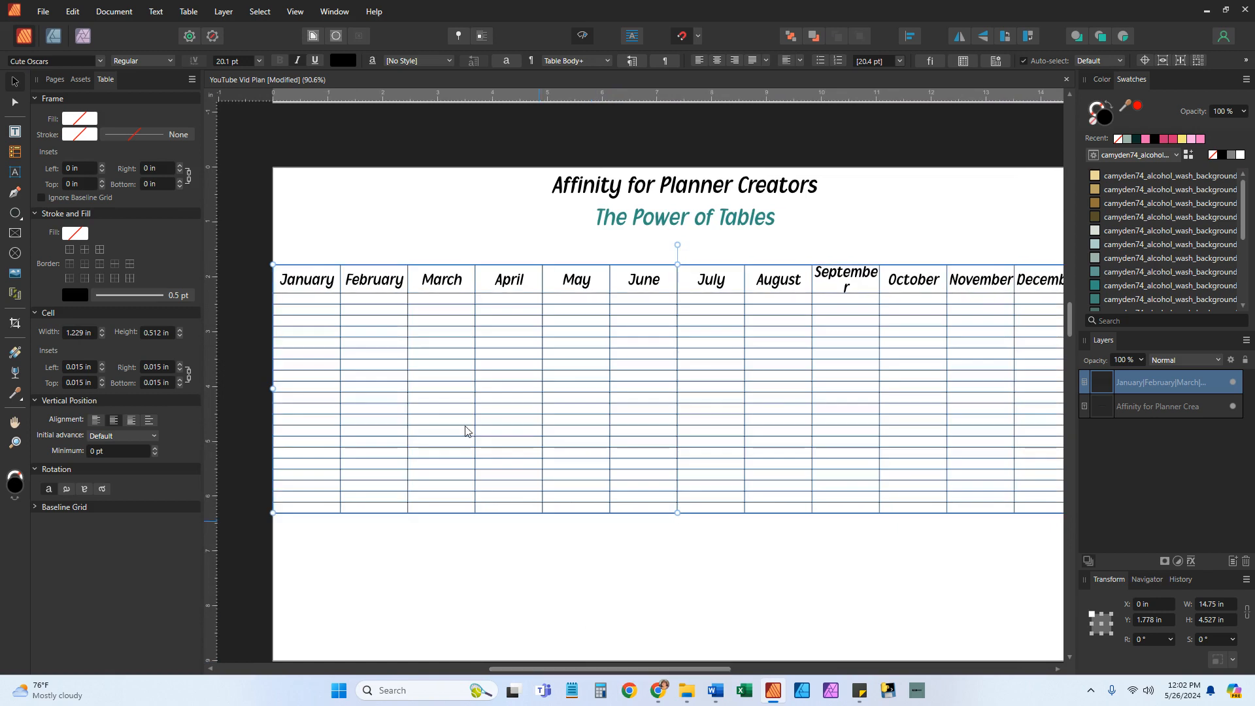
double_click(306, 280)
left_click_drag(307, 259, 1043, 263)
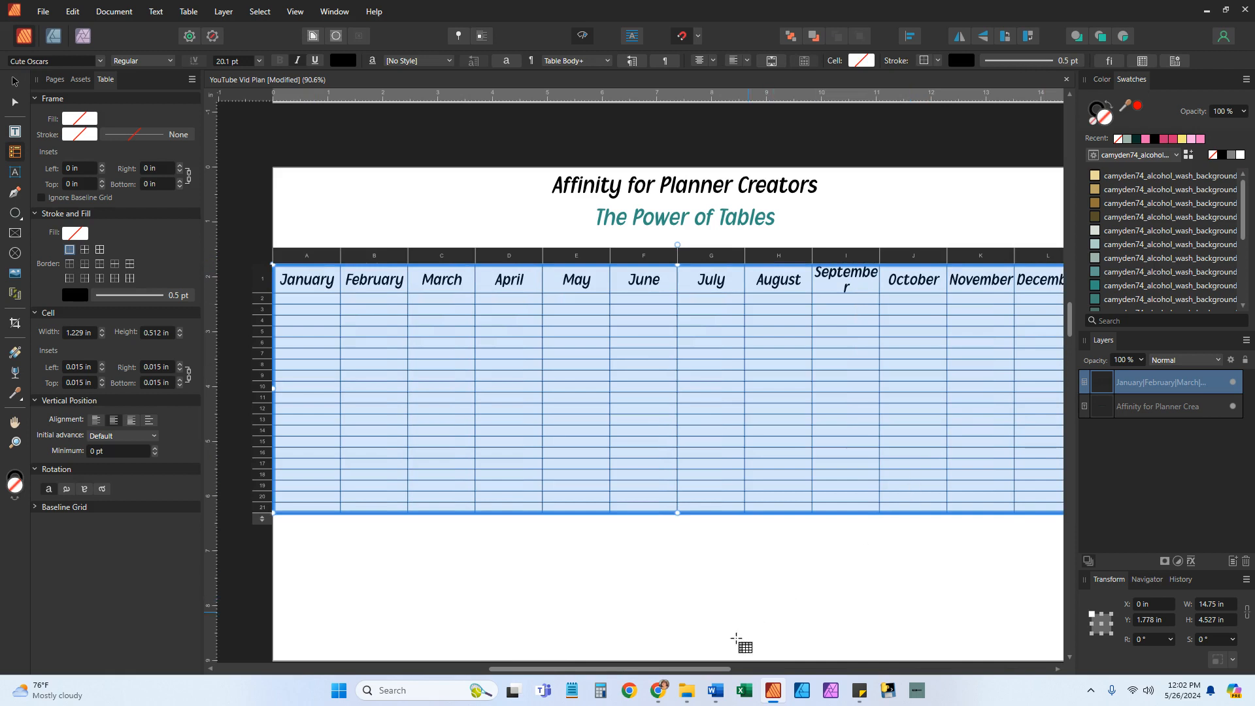
left_click_drag(721, 669, 753, 669)
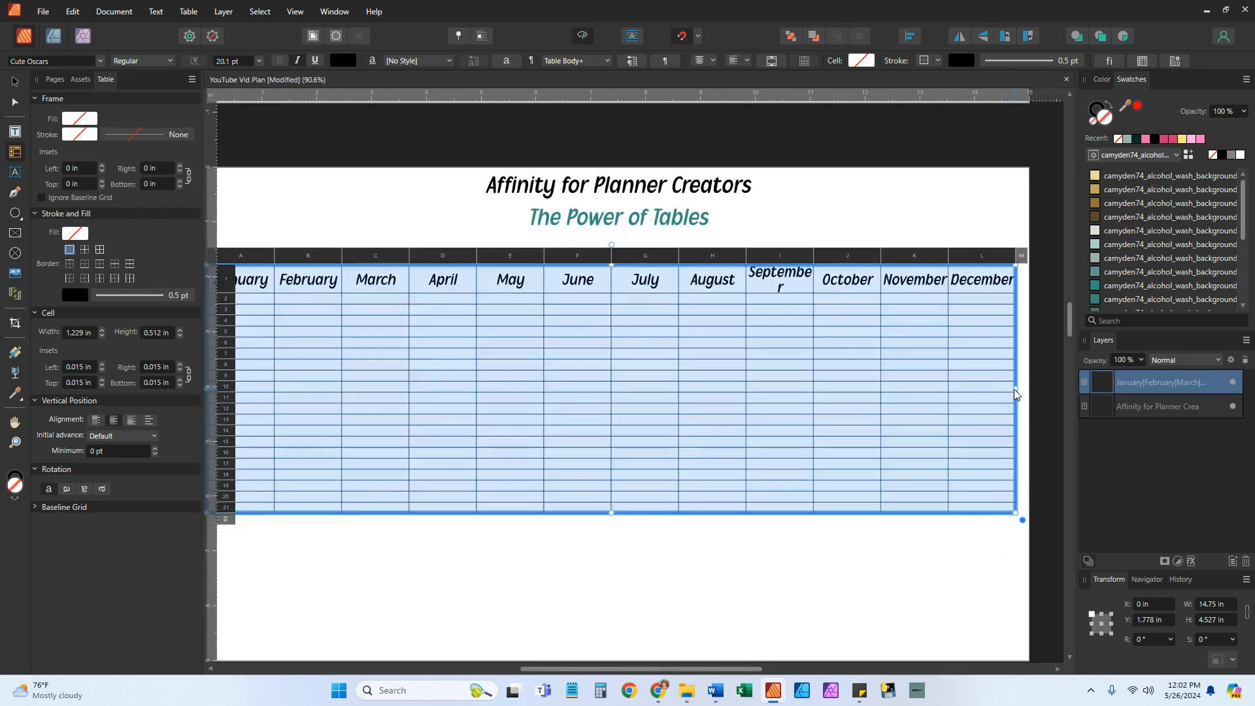
mouse_move(1017, 387)
left_mouse_down()
mouse_move(1058, 387)
mouse_move(1036, 388)
left_mouse_up()
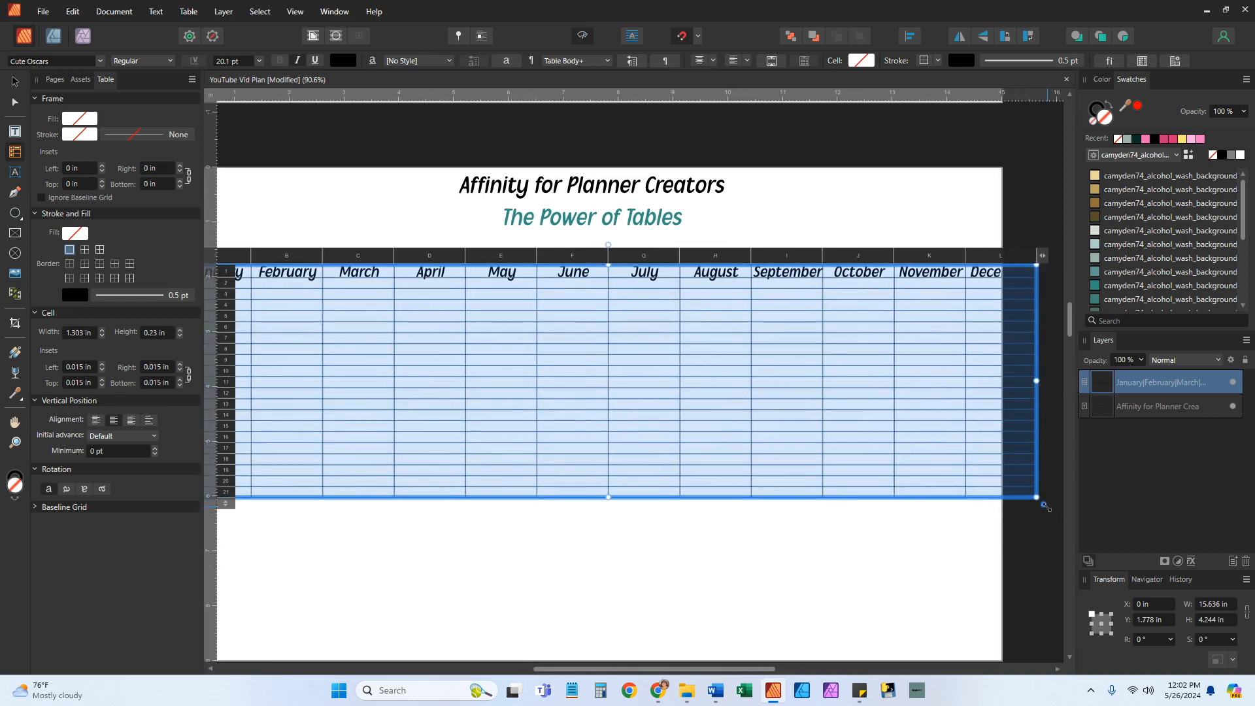
Step: Scale the whole table with its text down to about 14.47 in wide and move it to about 0.25 in from the page's left edge
left_click_drag(1044, 507, 979, 496)
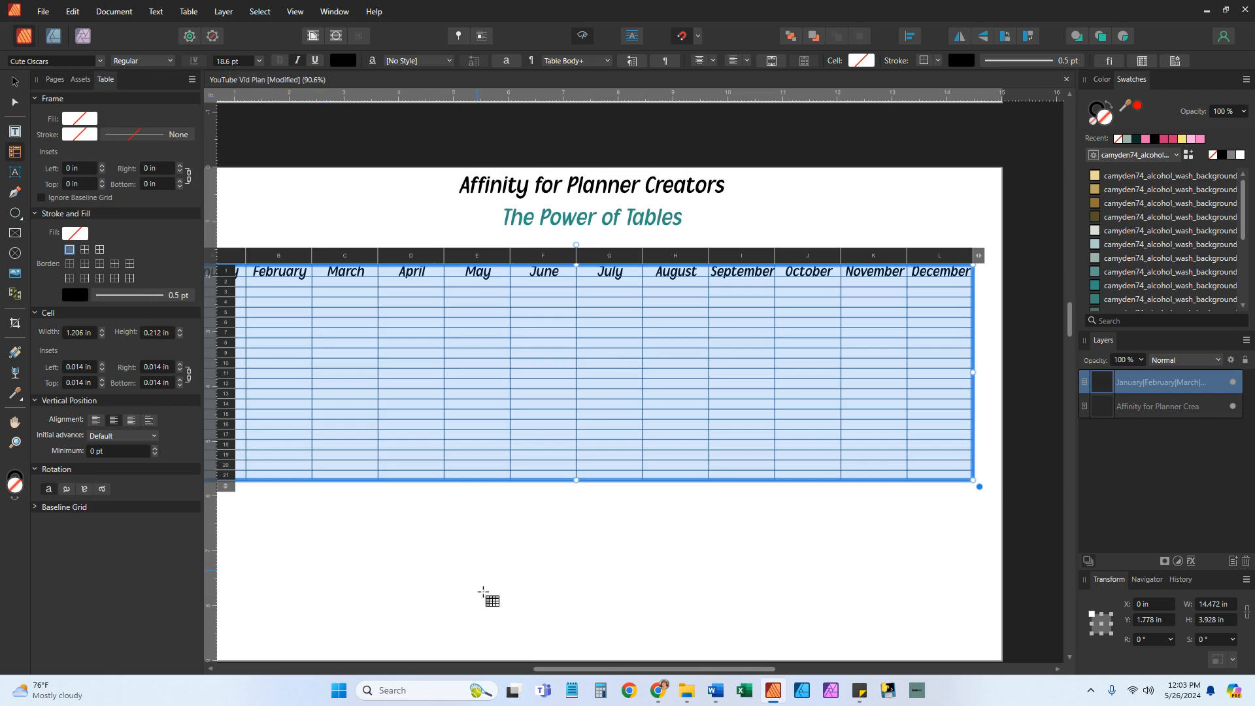
left_click_drag(642, 669, 620, 670)
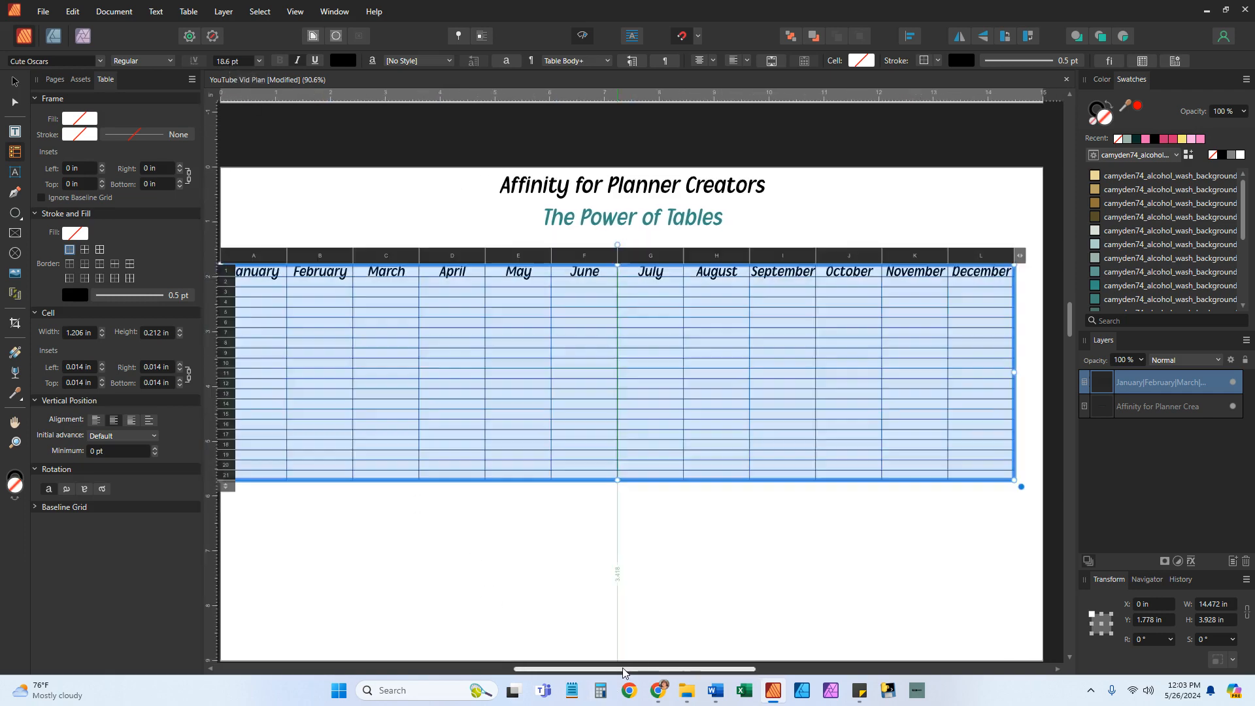
left_click(621, 371)
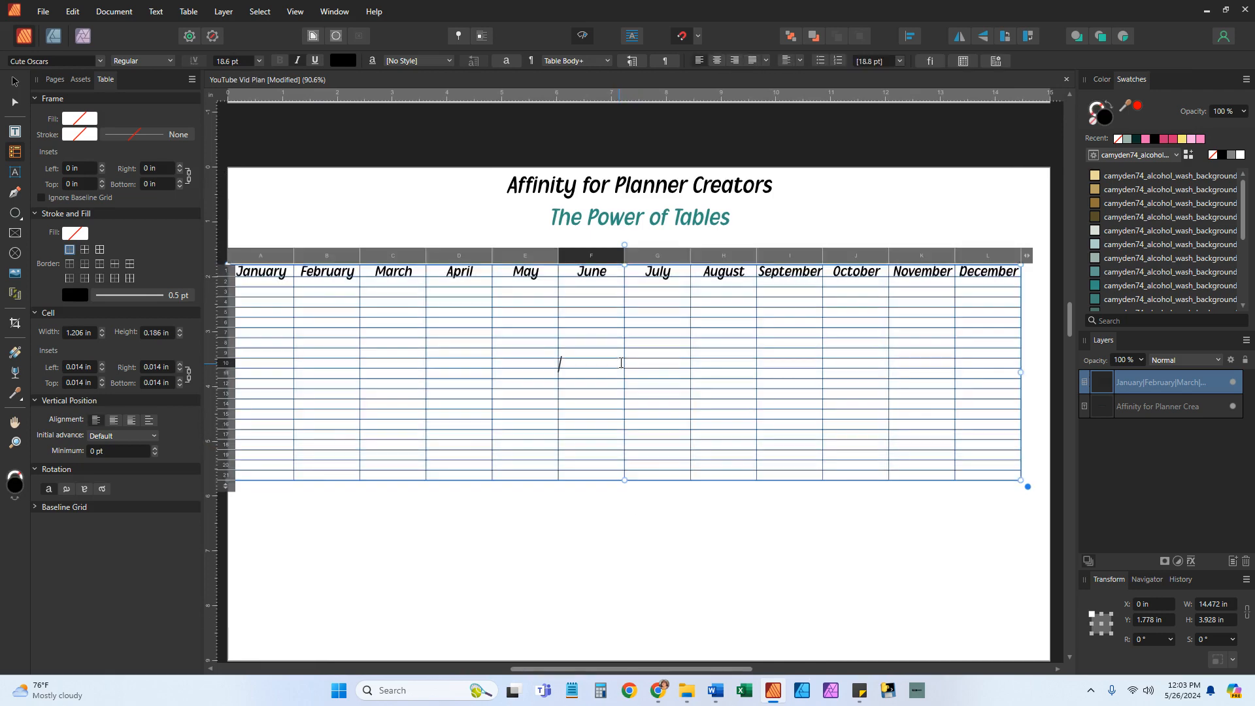
left_click(618, 516)
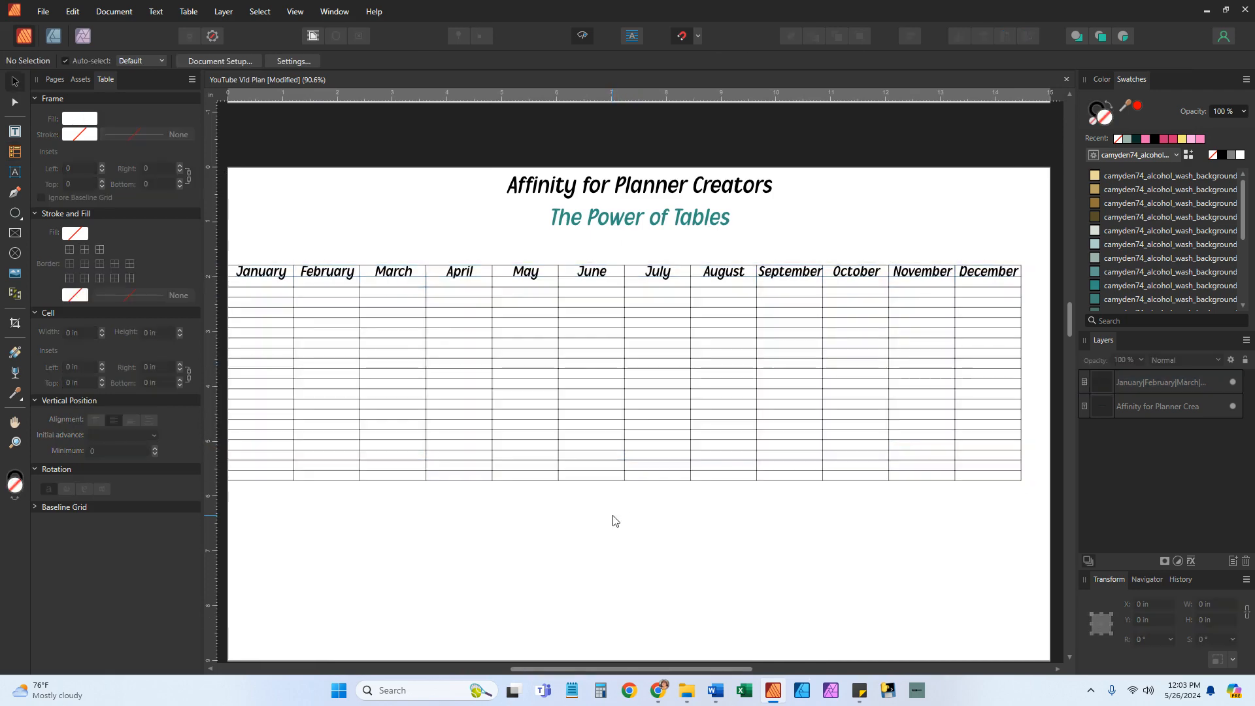
left_click(601, 354)
left_click_drag(601, 354, 699, 338)
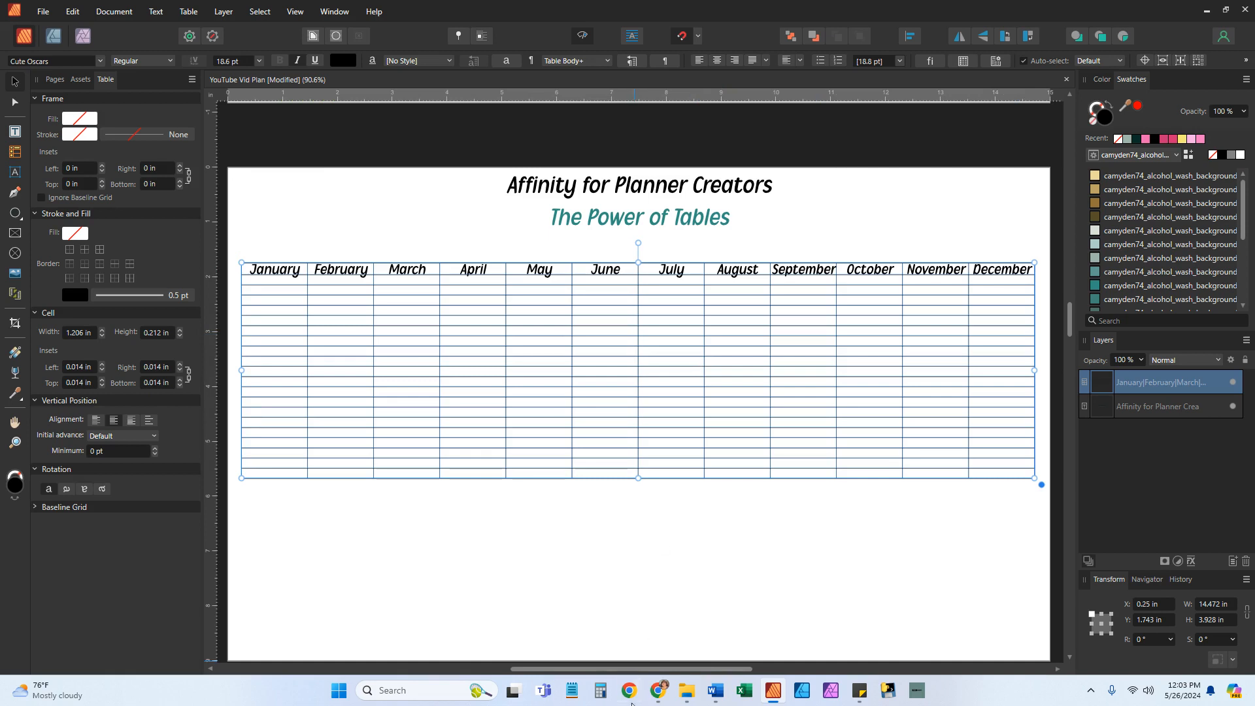
left_click(655, 579)
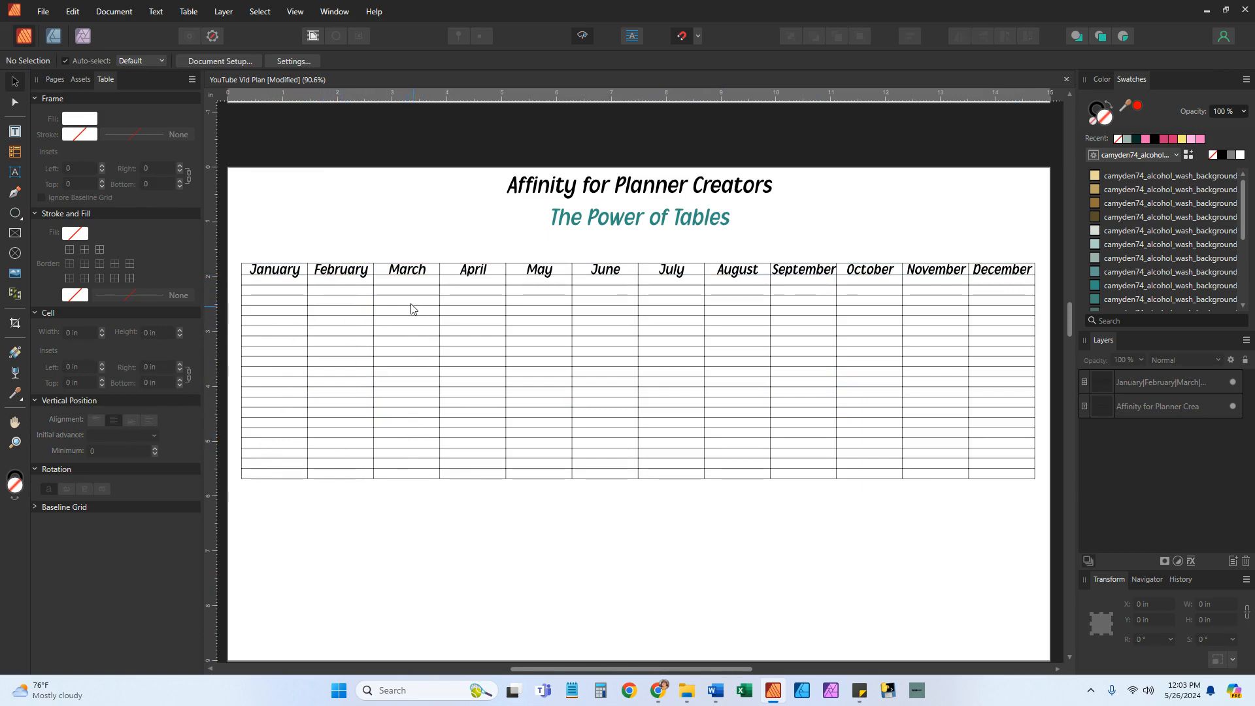
Step: Select every row below the month headings, stretch them evenly down the page to a table height of about 6.99 in, and deselect the table
left_click(274, 297)
left_click(274, 293)
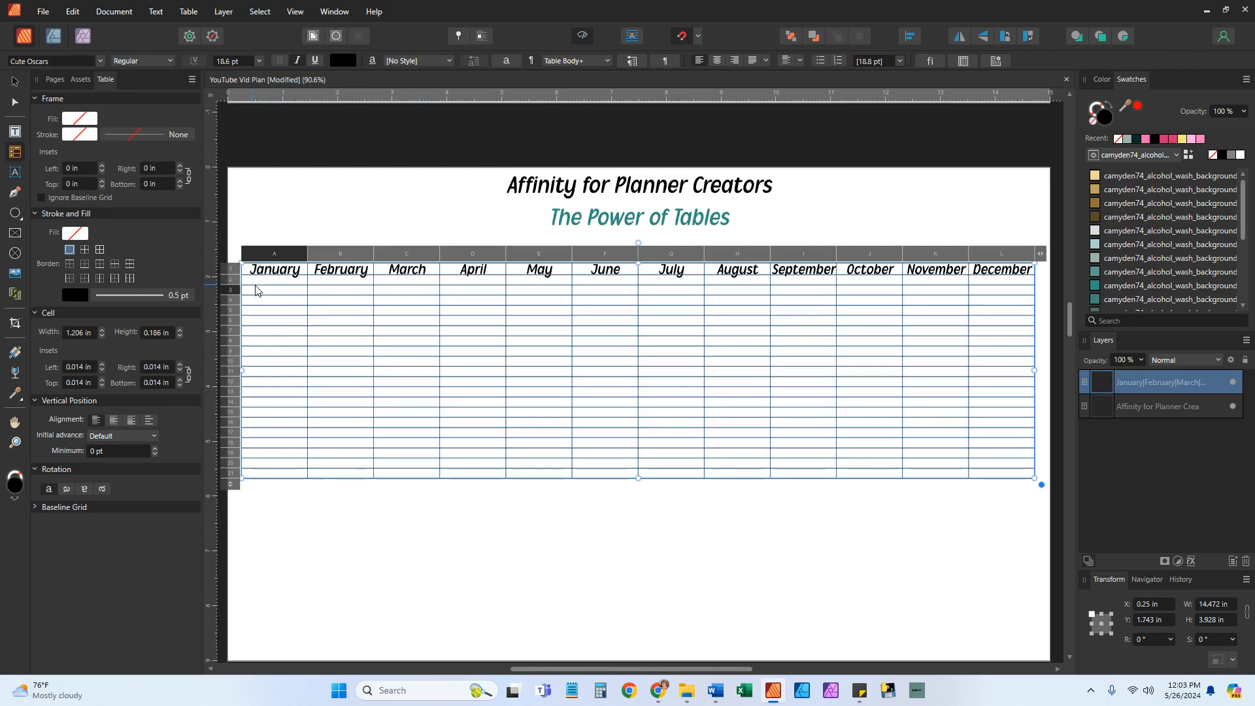
left_click(229, 288)
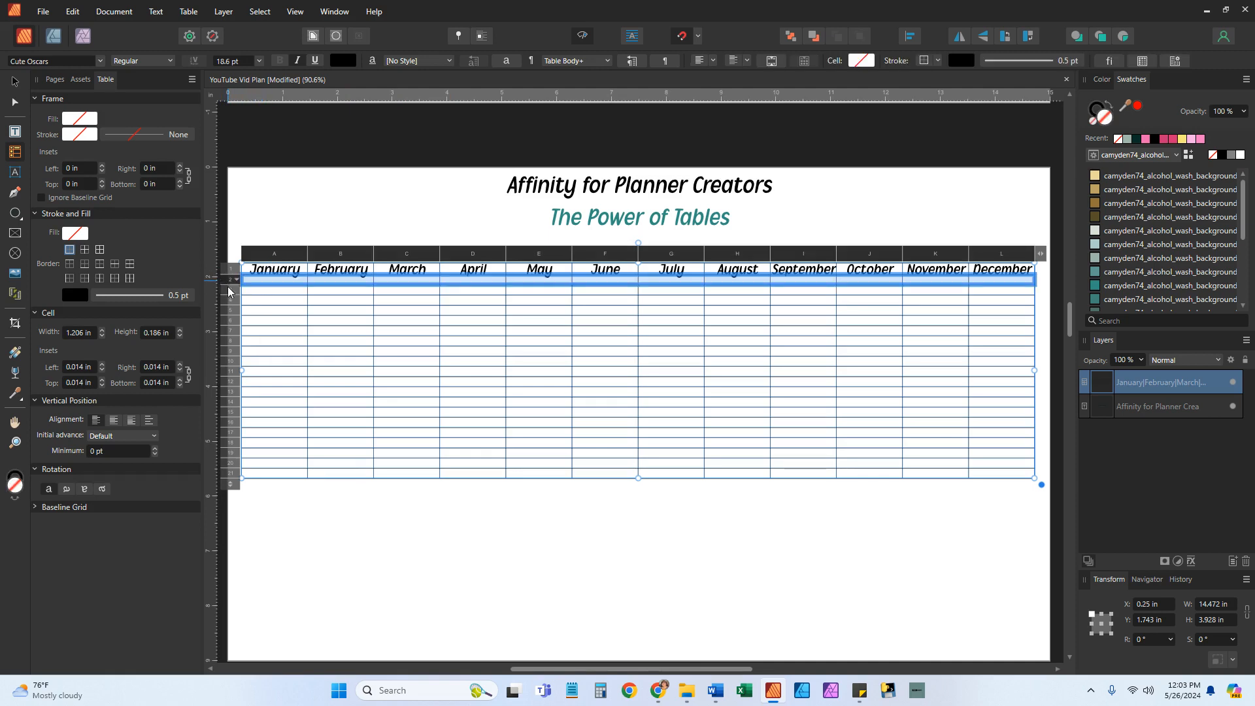
left_click_drag(228, 292, 230, 483)
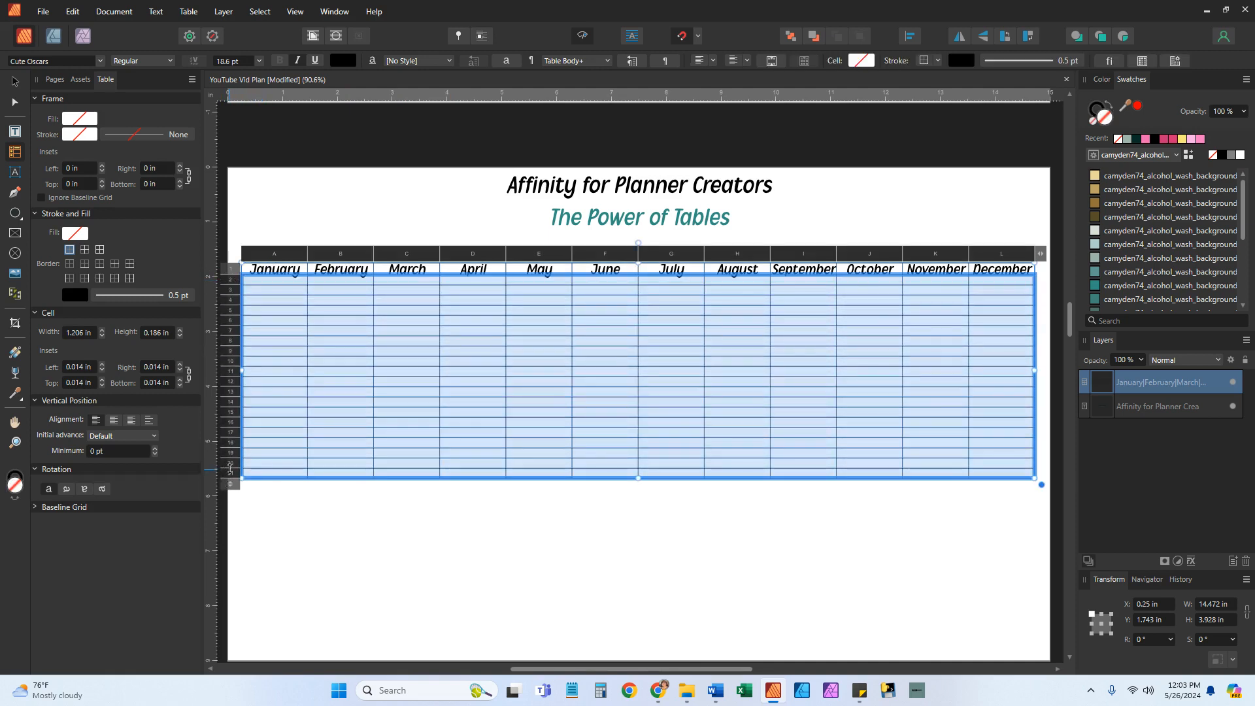
left_click(639, 479)
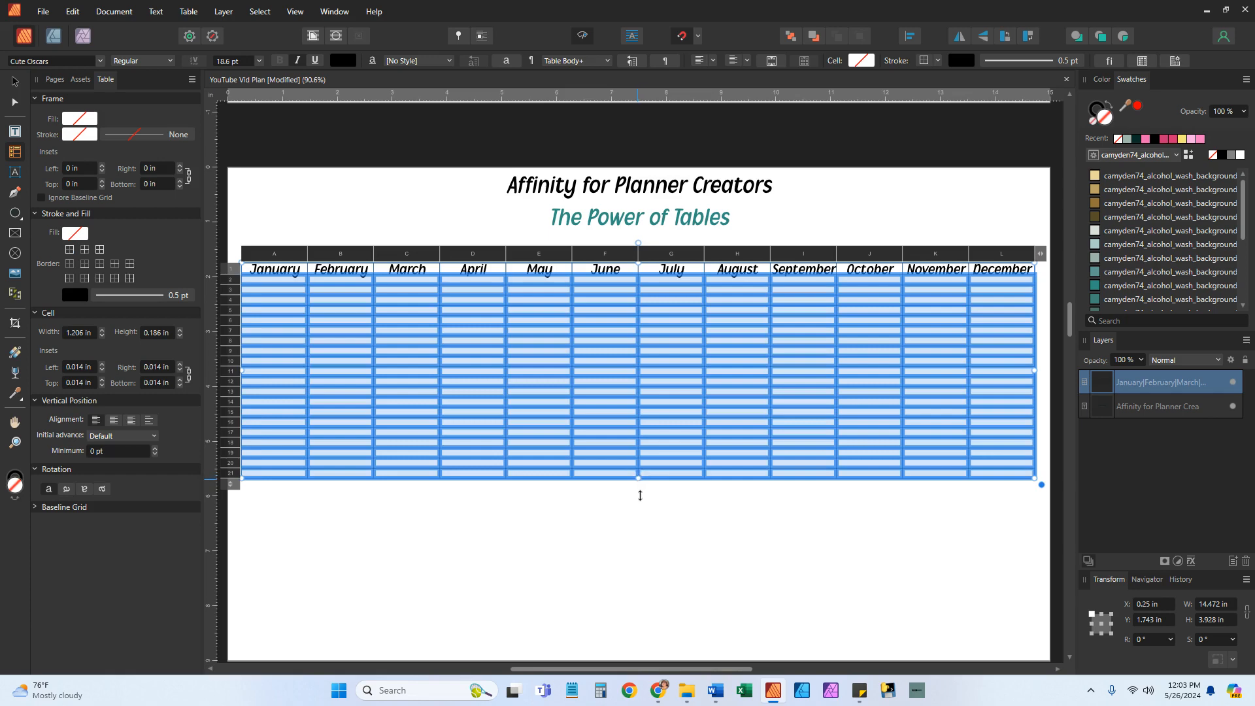
left_click_drag(640, 496, 638, 647)
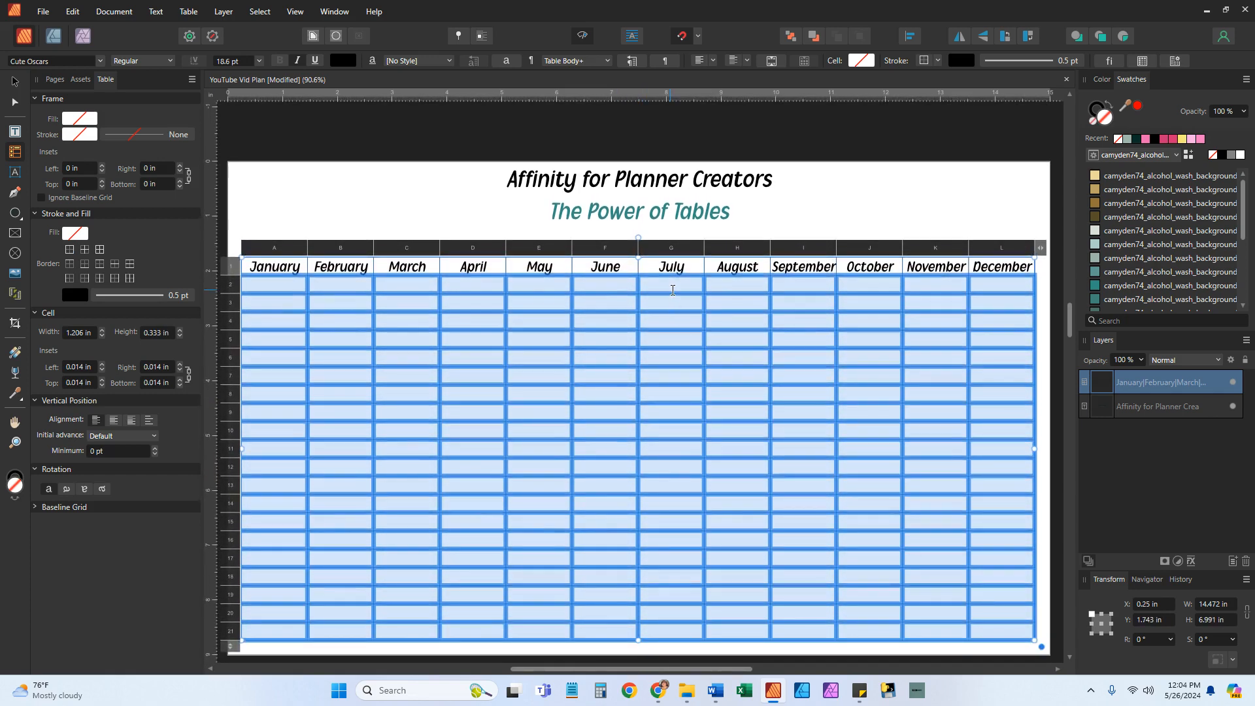
left_click(405, 198)
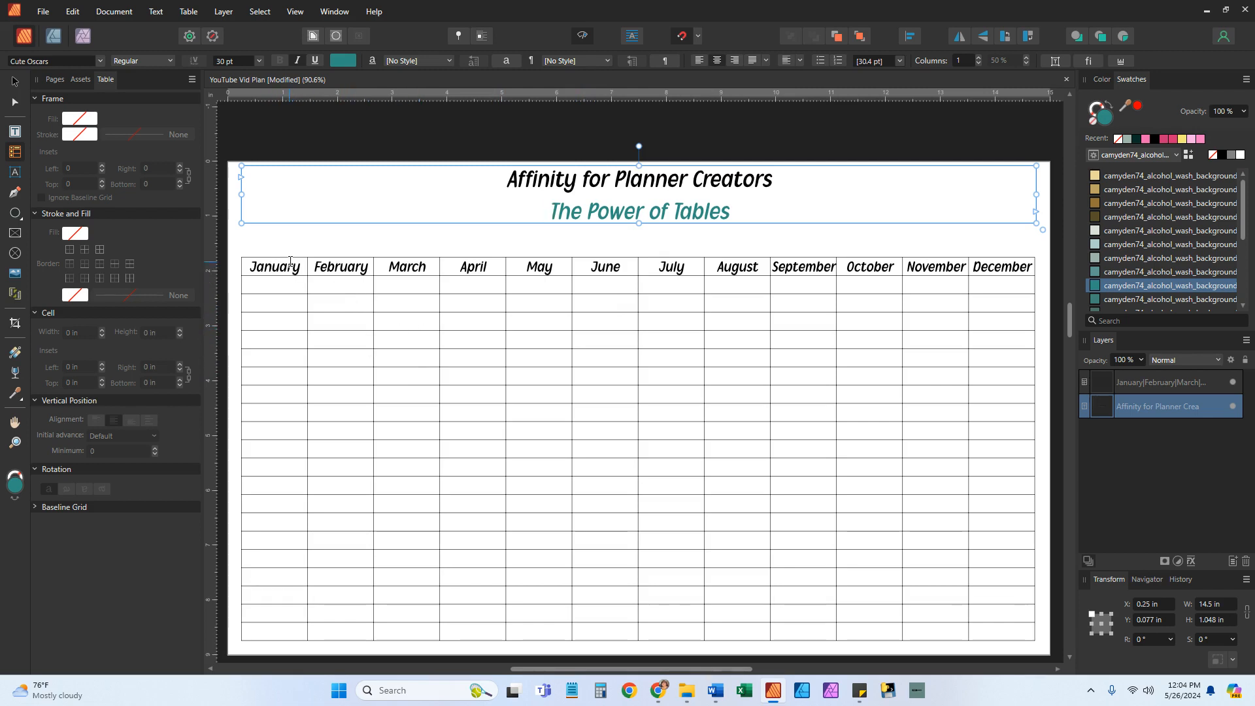
Step: Select all table columns and remove the stroke from every horizontal border, keeping only the vertical lines
left_click(253, 266)
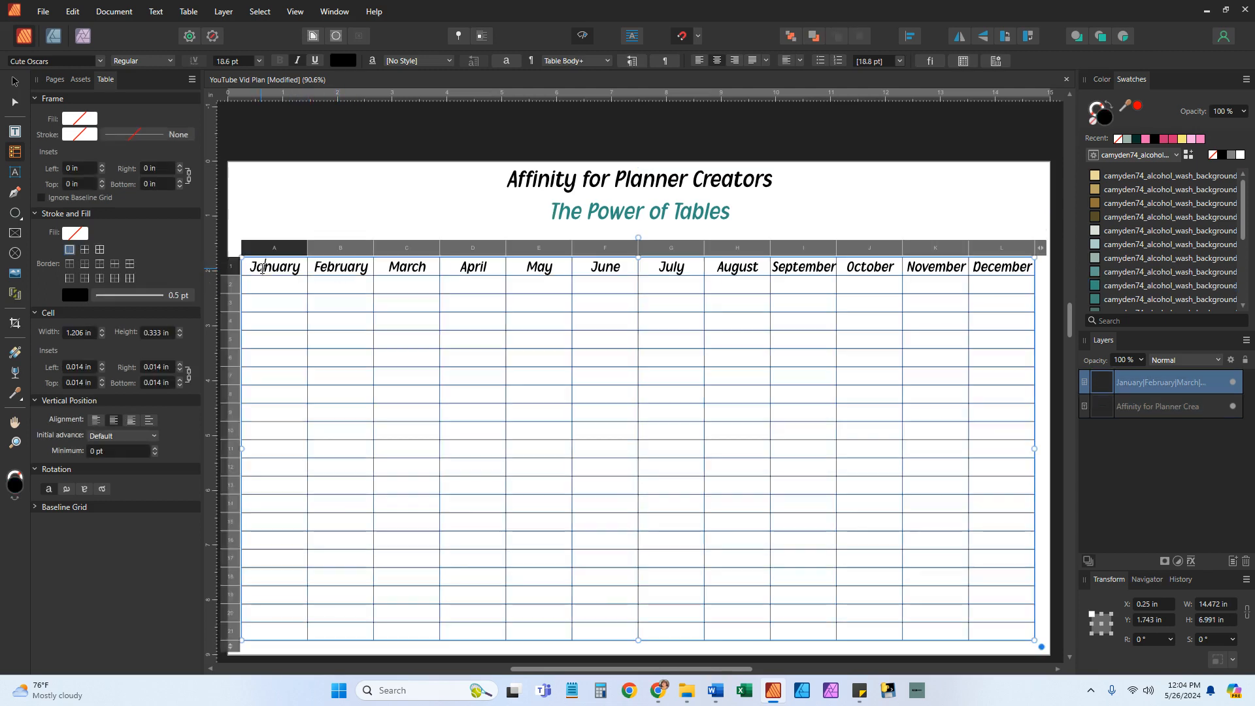
left_click_drag(261, 249, 1022, 259)
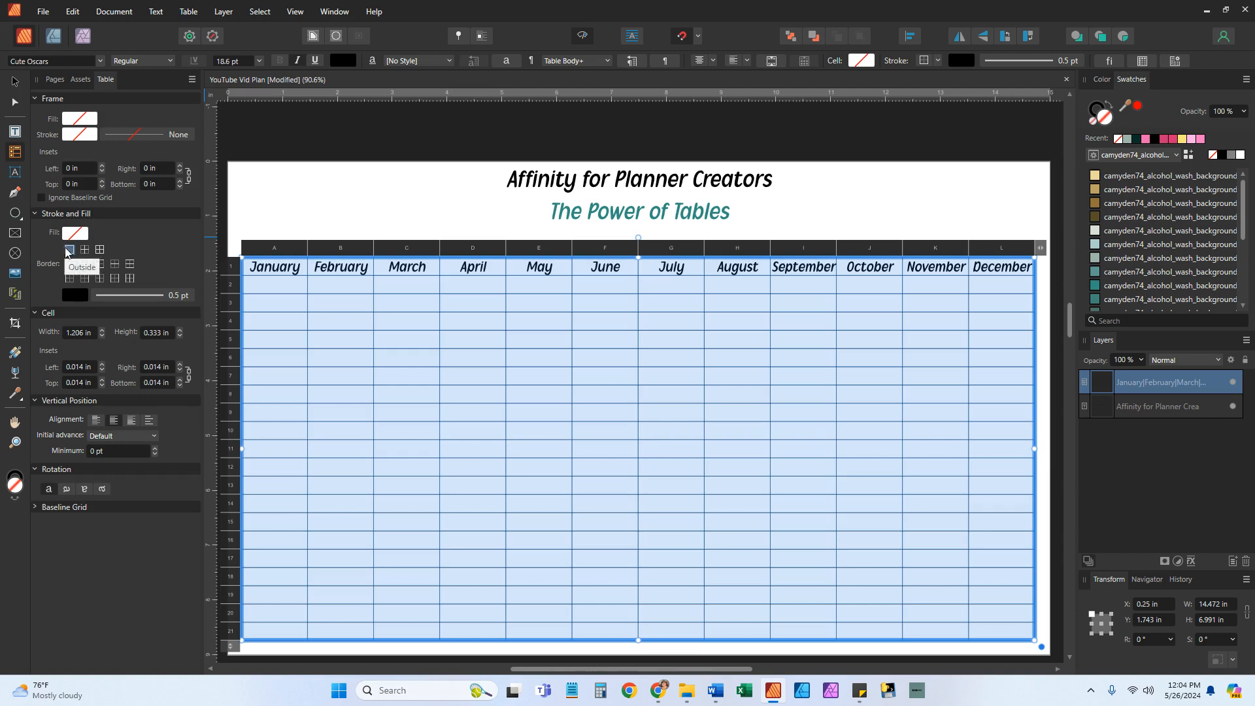
left_click(68, 250)
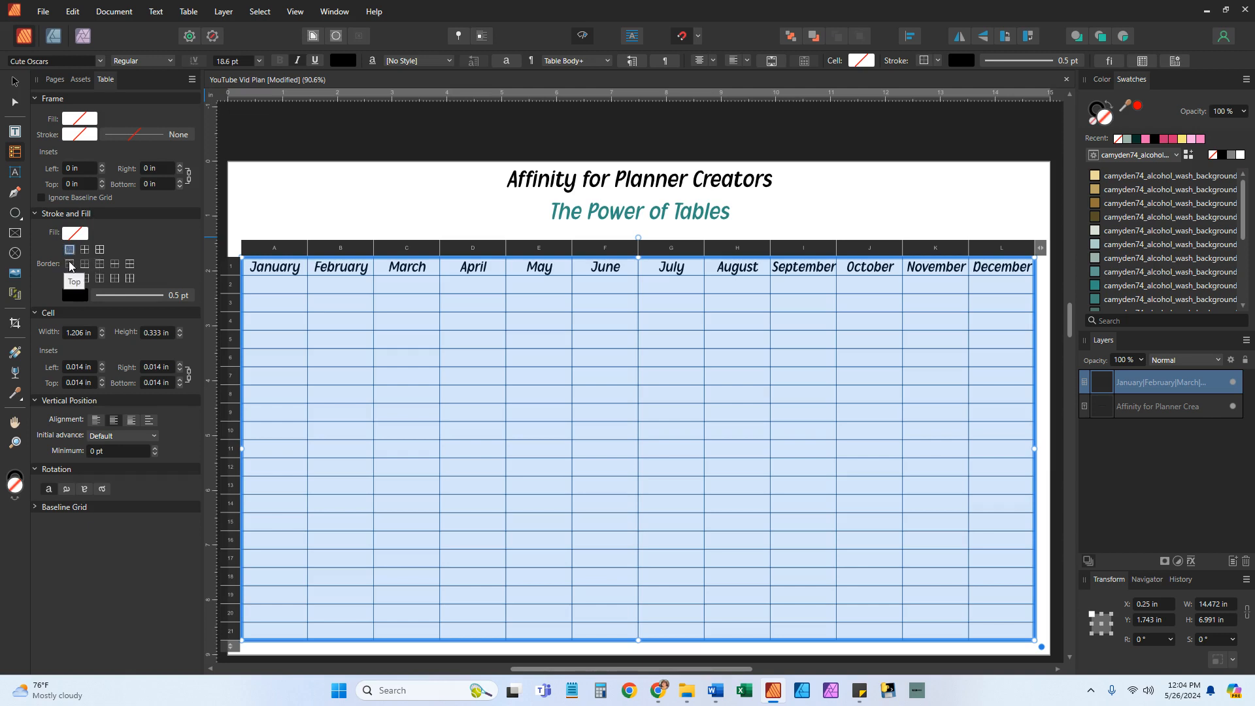
left_click(129, 265)
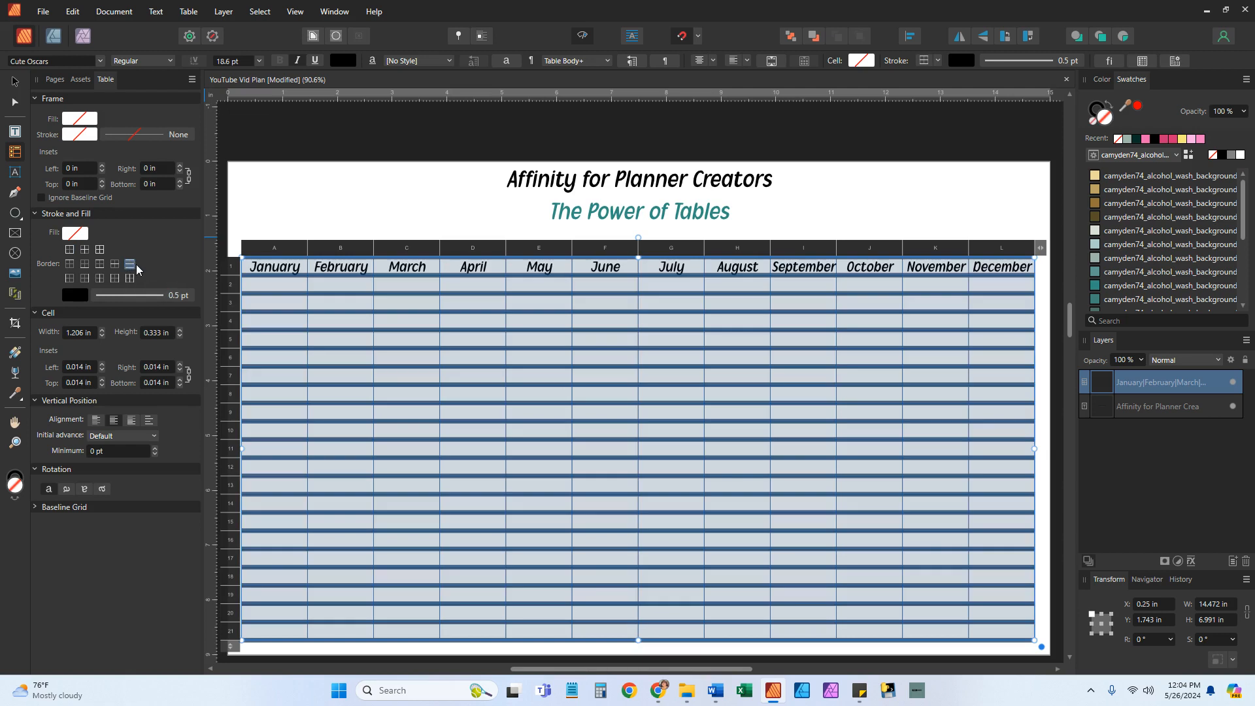
left_click(76, 298)
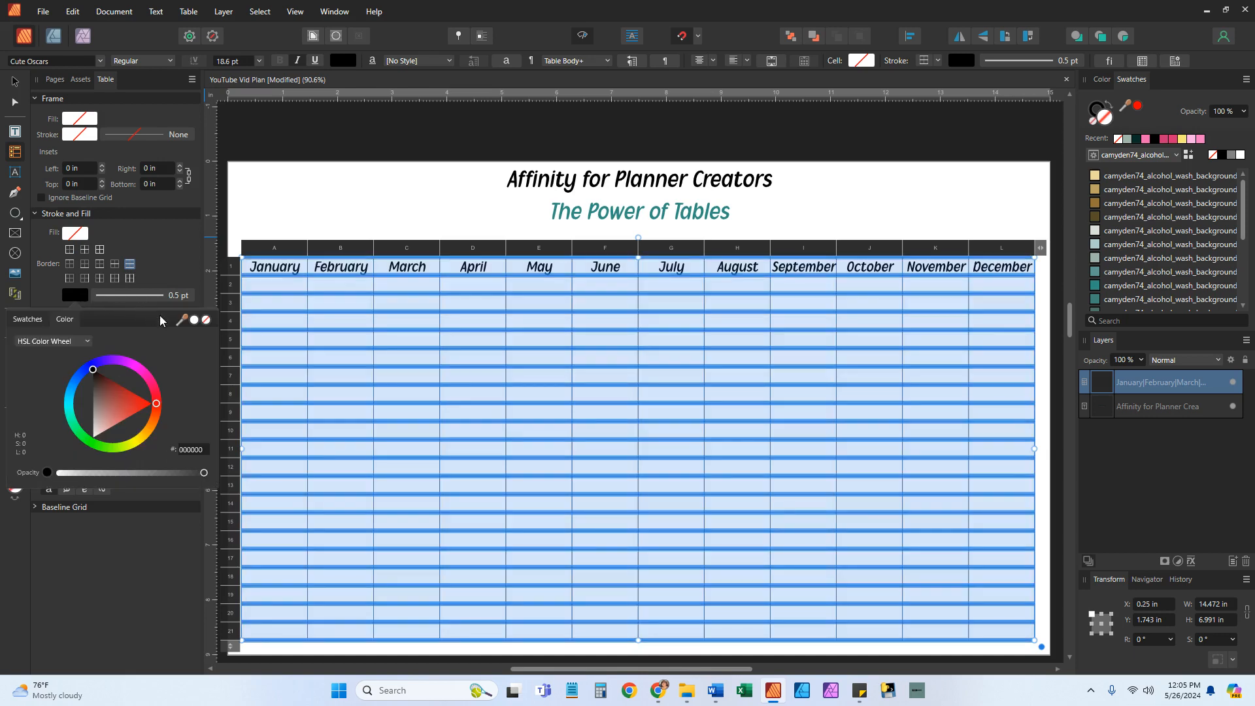
left_click(207, 321)
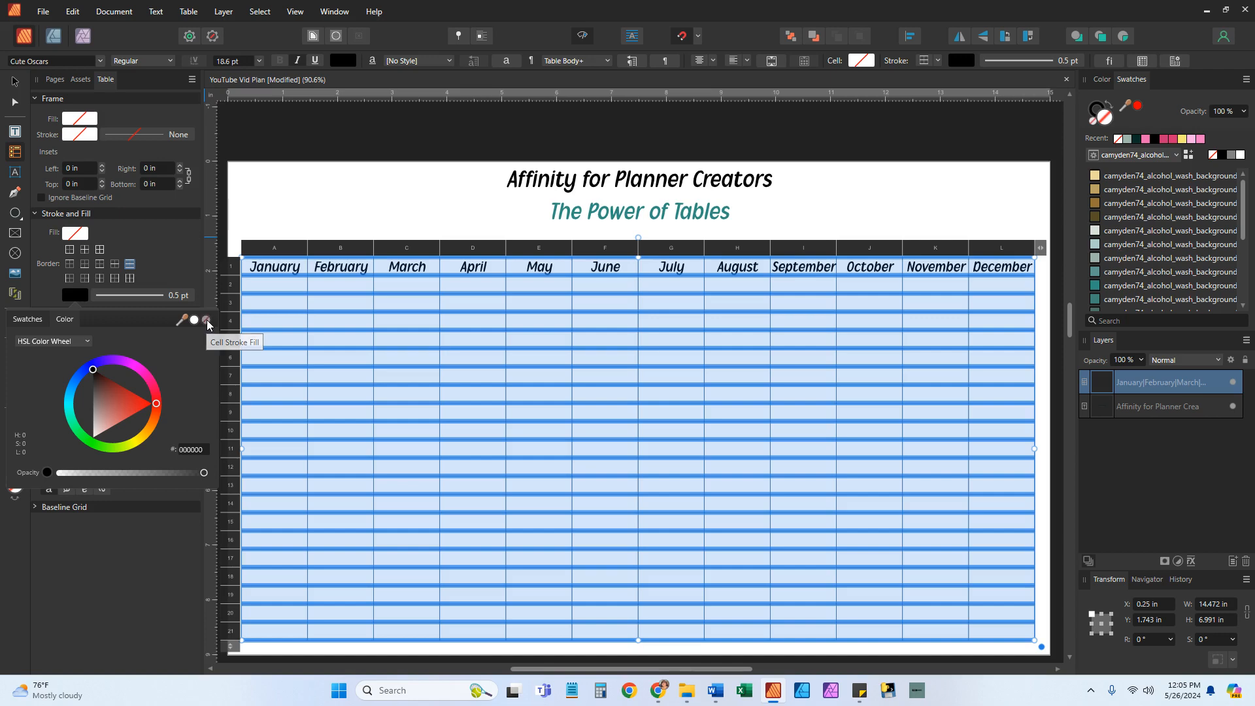
left_click(291, 189)
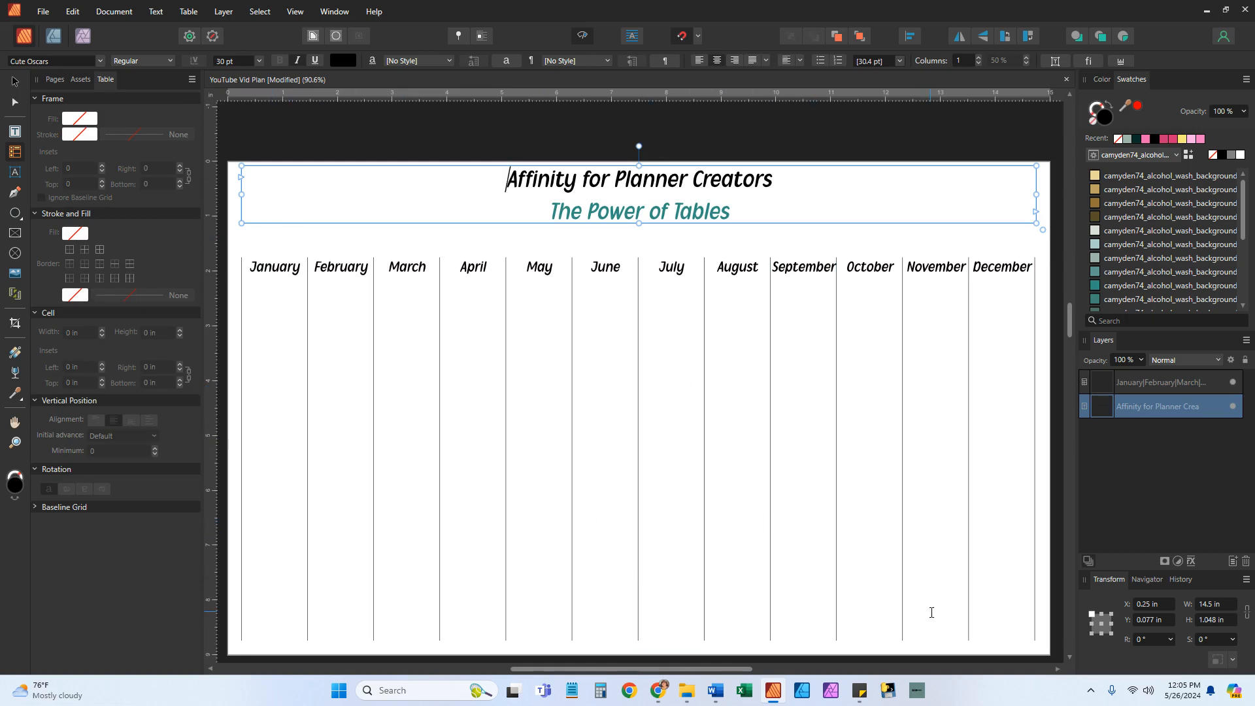
Step: Enter the sample text sdljf, sdkjl, wenm and lkjer in the four cells below January, and deselect the table
left_click(282, 298)
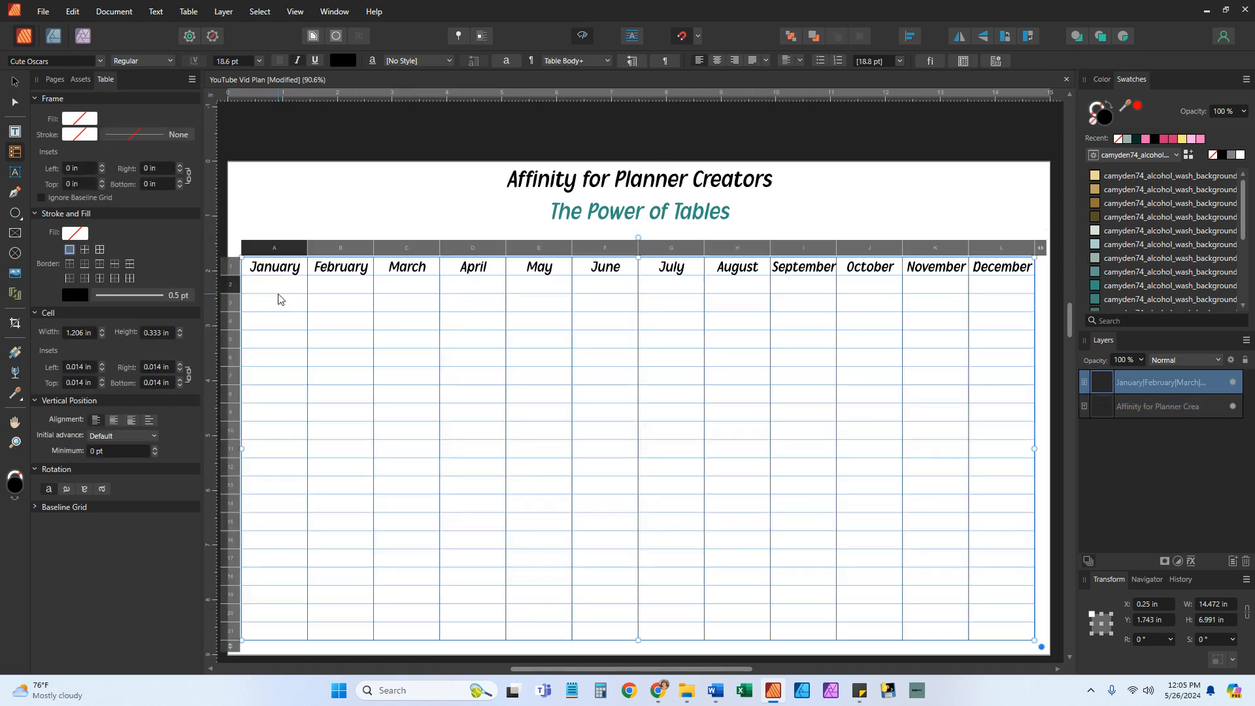
type("sdljf")
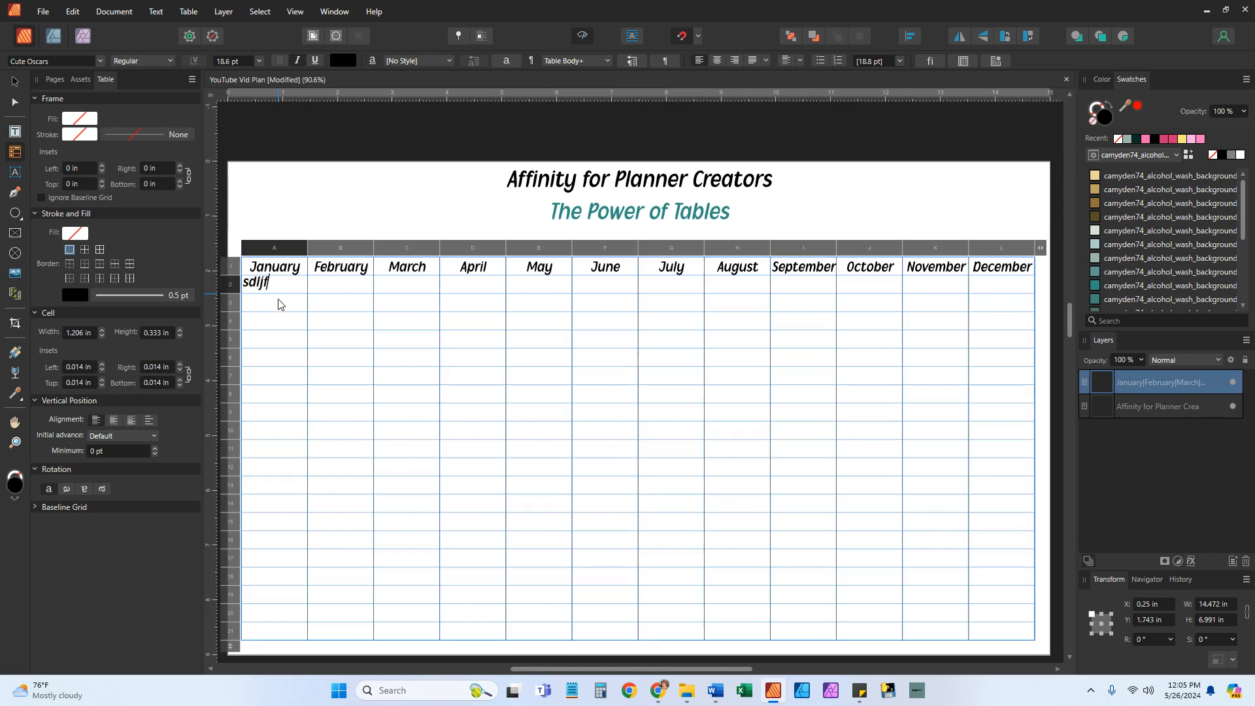
key("Return")
type("sdkjl")
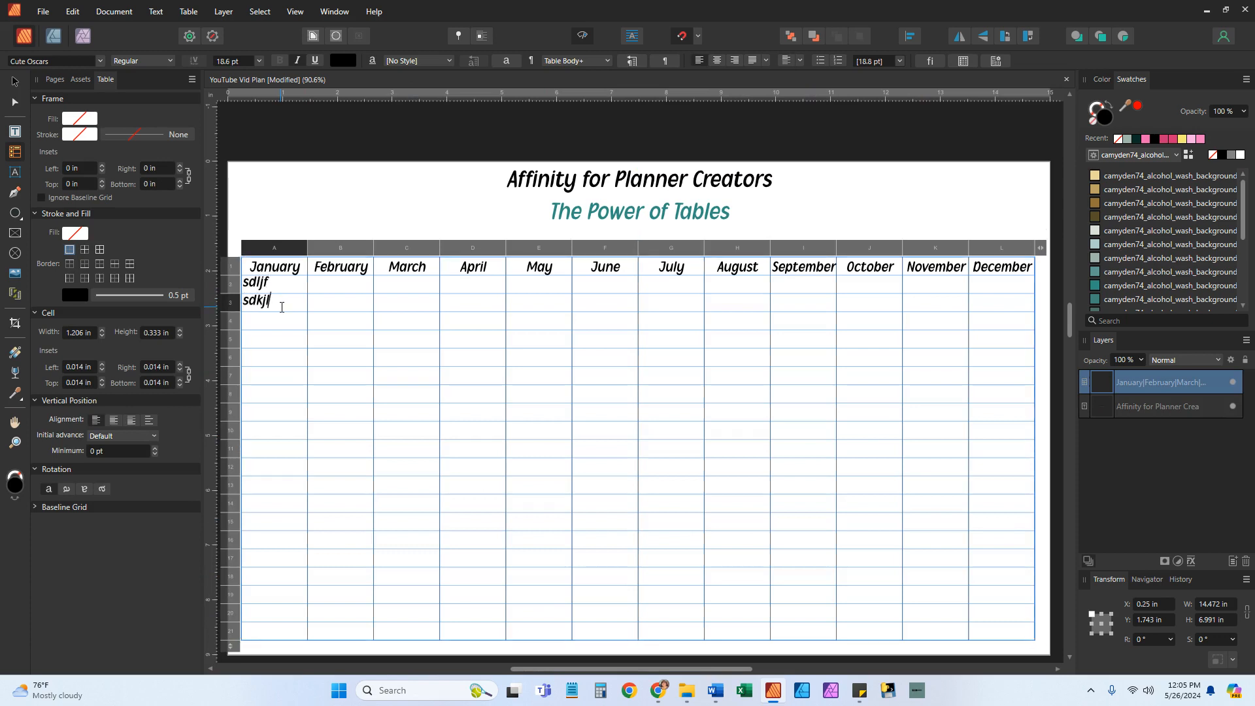
key("Return")
type("wenm")
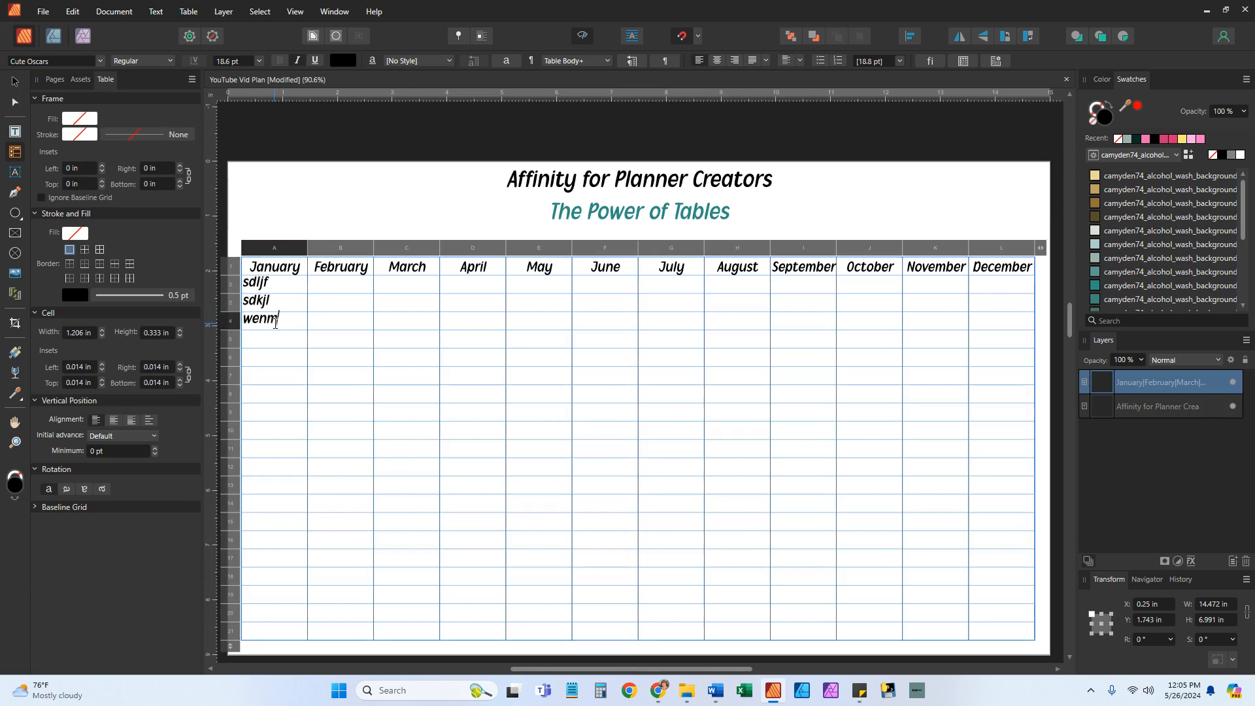
key("Return")
type("lkjer")
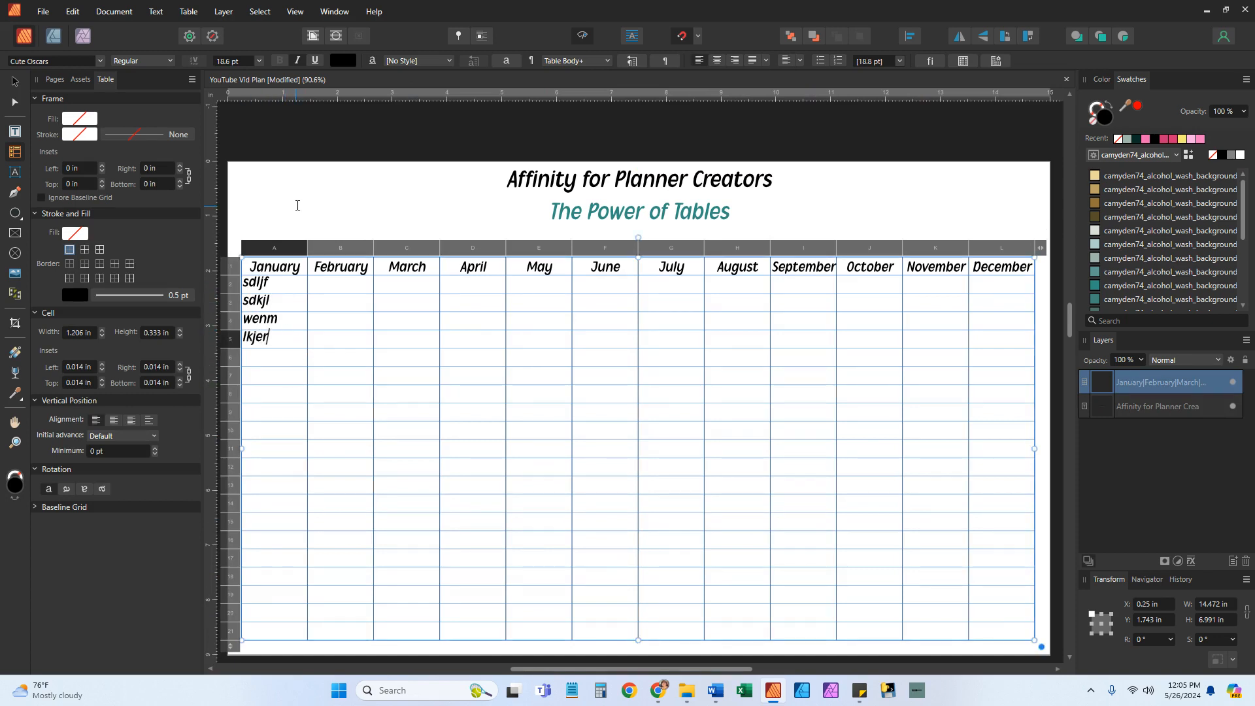
left_click(295, 138)
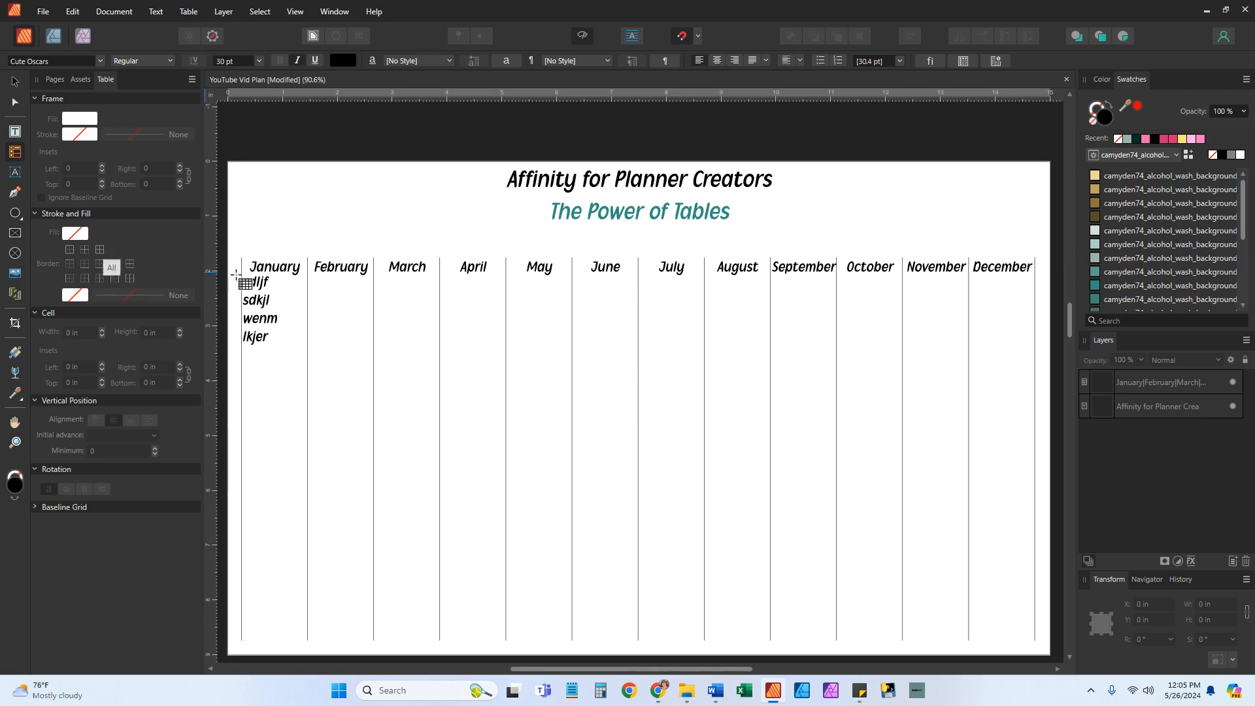
Step: Select all table columns and apply a black stroke to all cell borders
left_click(302, 296)
left_click_drag(268, 253, 1002, 257)
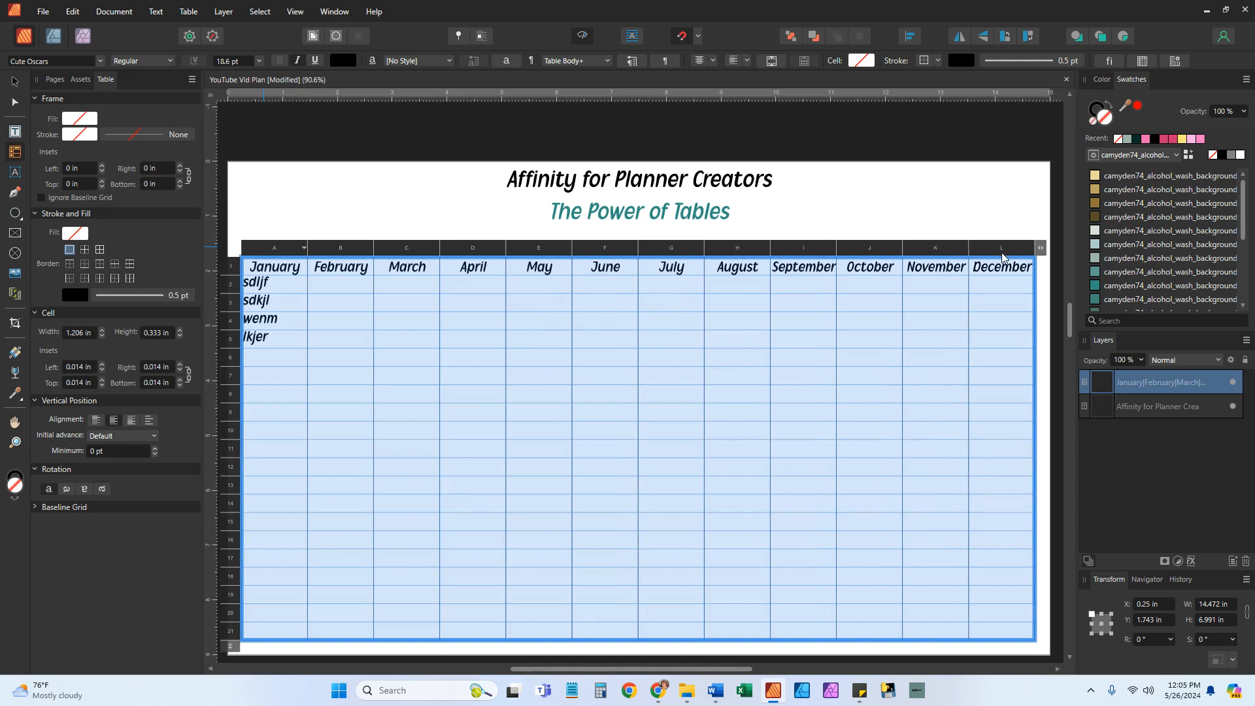
left_click(99, 252)
left_click(75, 294)
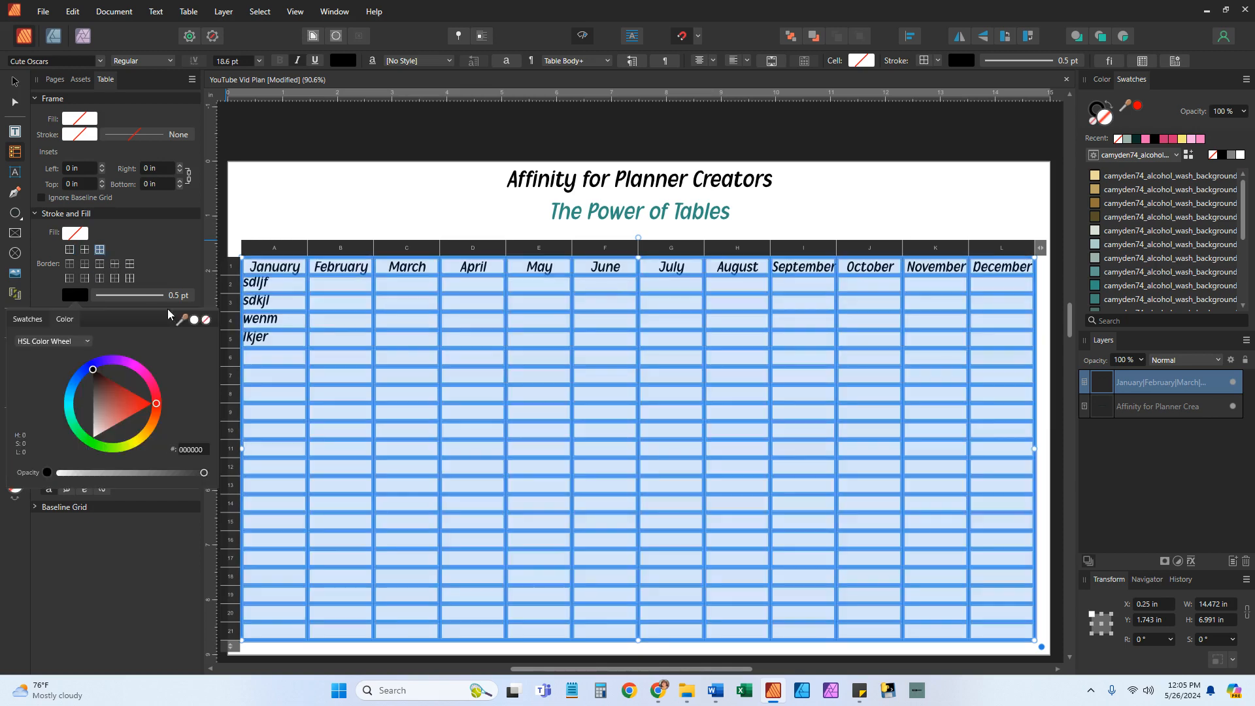
left_click(28, 319)
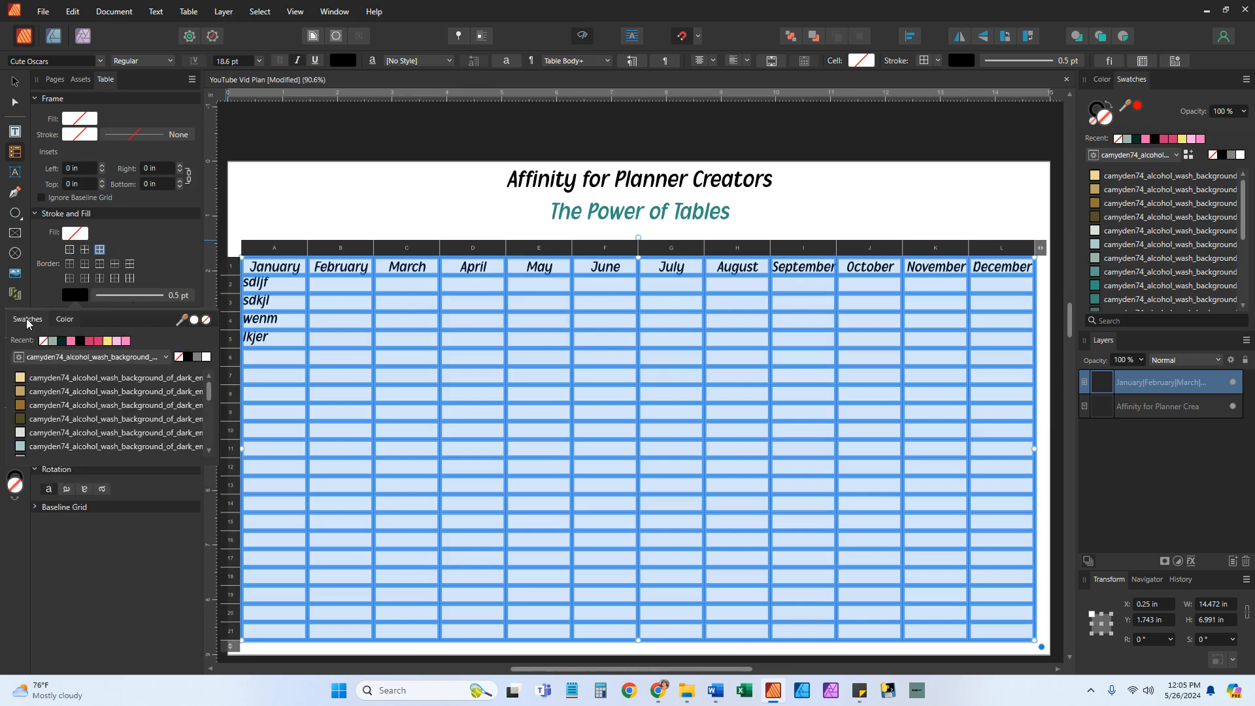
left_click(287, 204)
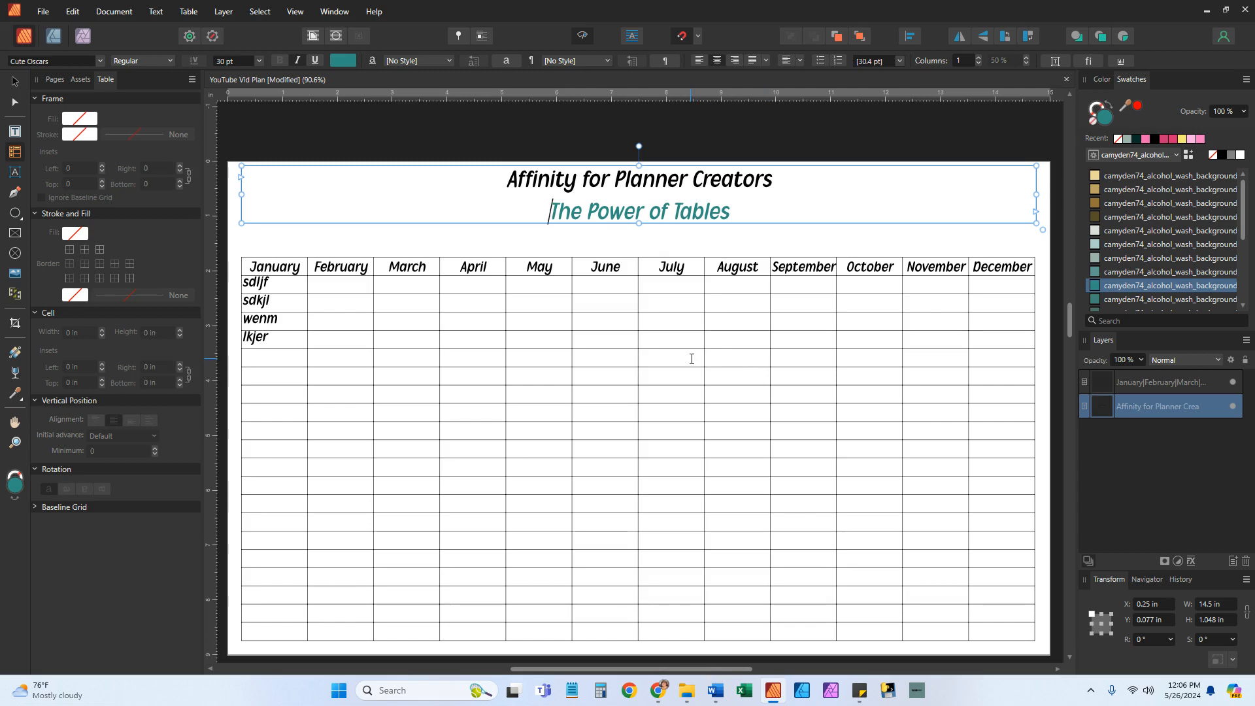
Step: Go to page 5, The Power of Tables & Assets, and examine the structure of the two-column planner list table
left_click(62, 80)
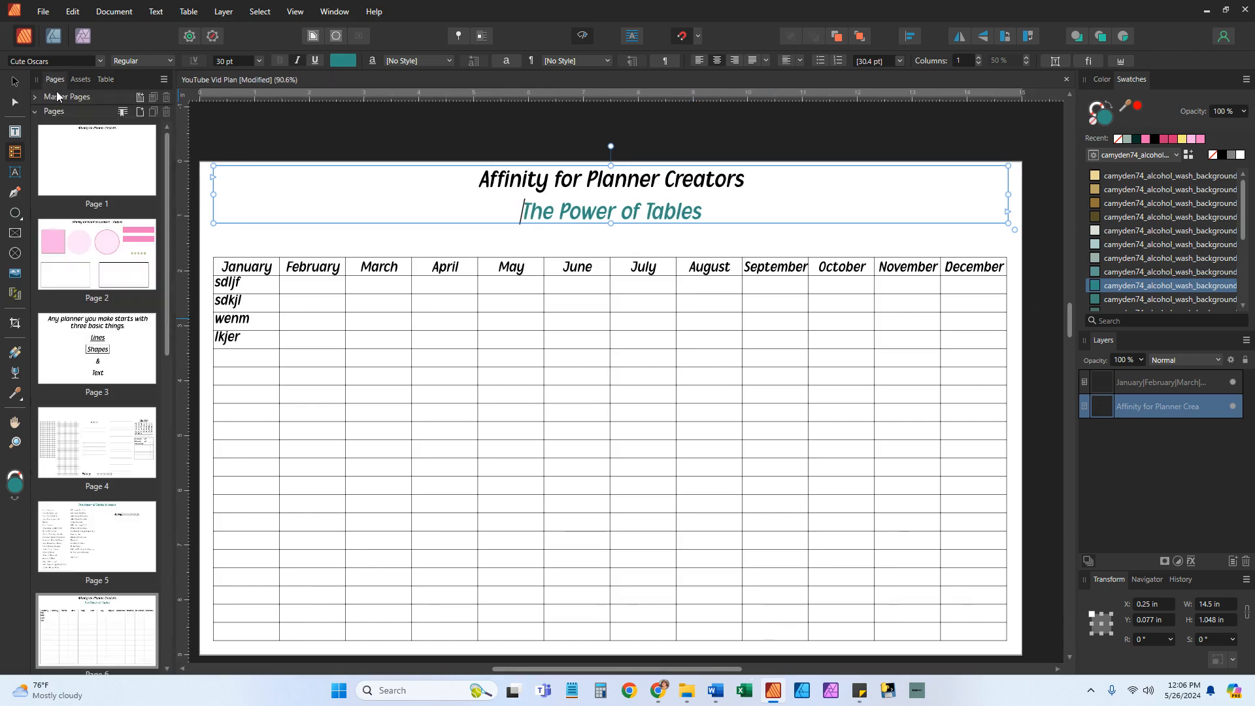
left_click(116, 546)
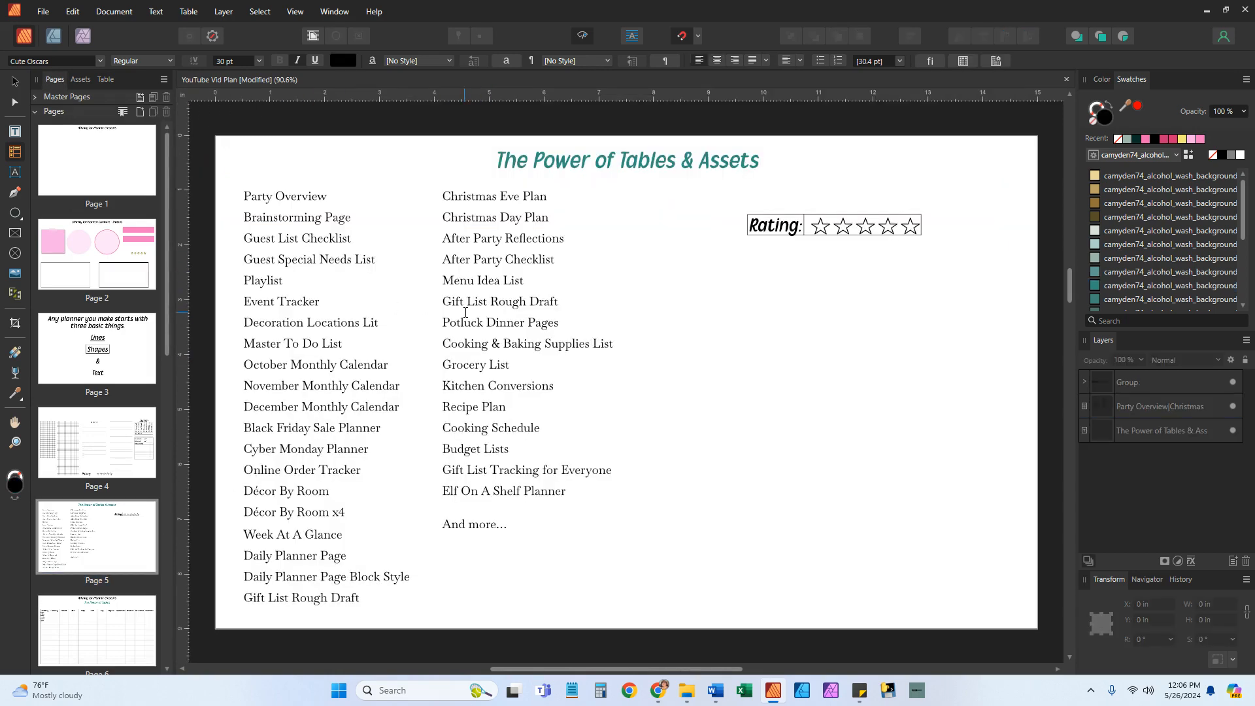
left_click(309, 230)
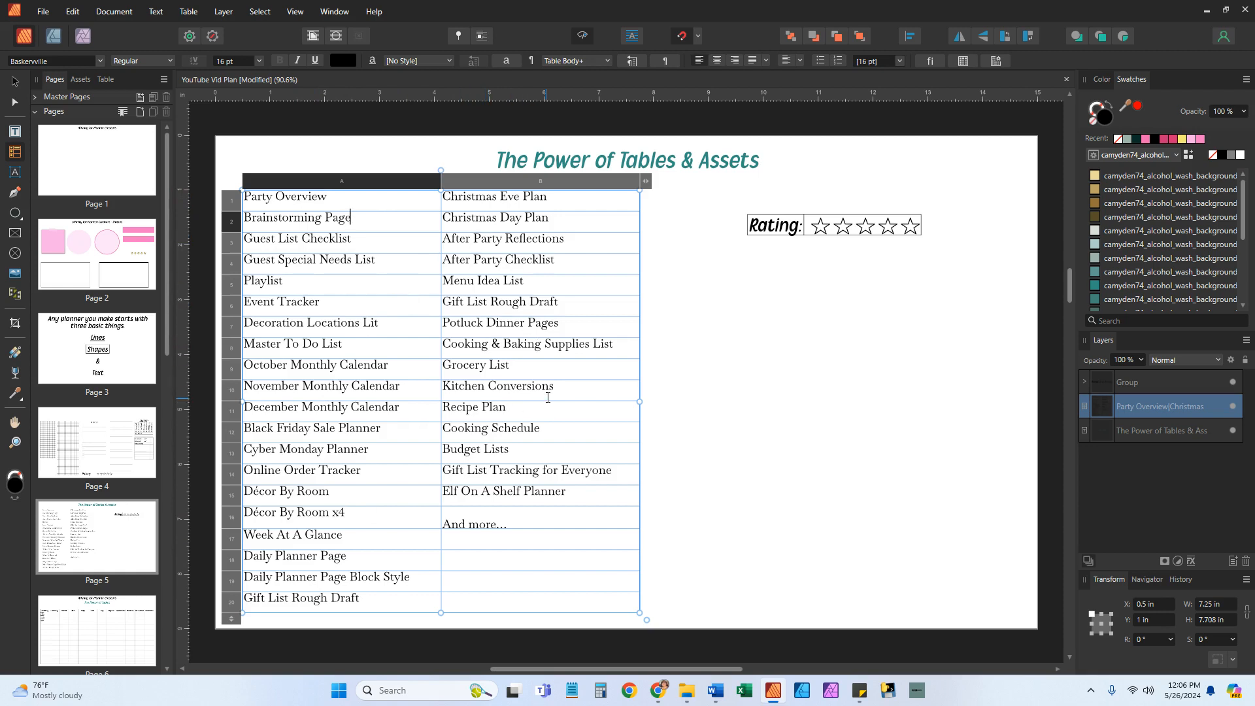
left_click(704, 425)
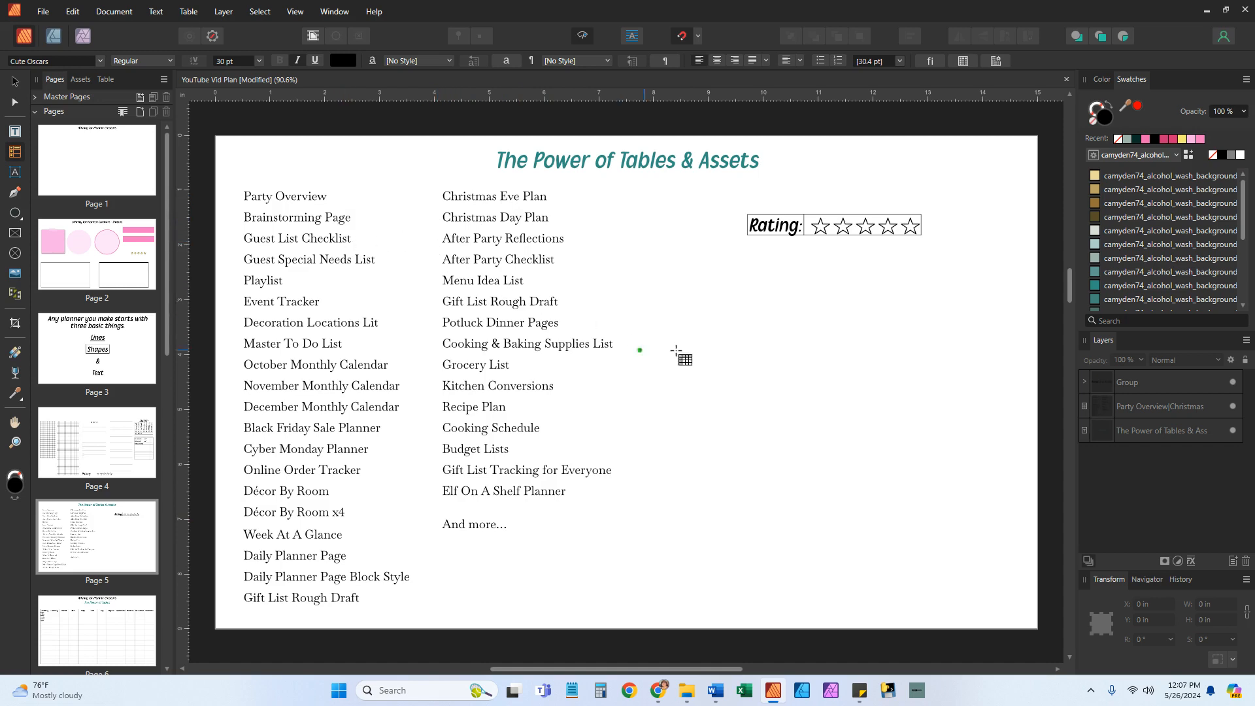
Step: Select both columns of the planner list table, apply a grey stroke to all cell borders, and deselect the table
left_click(433, 331)
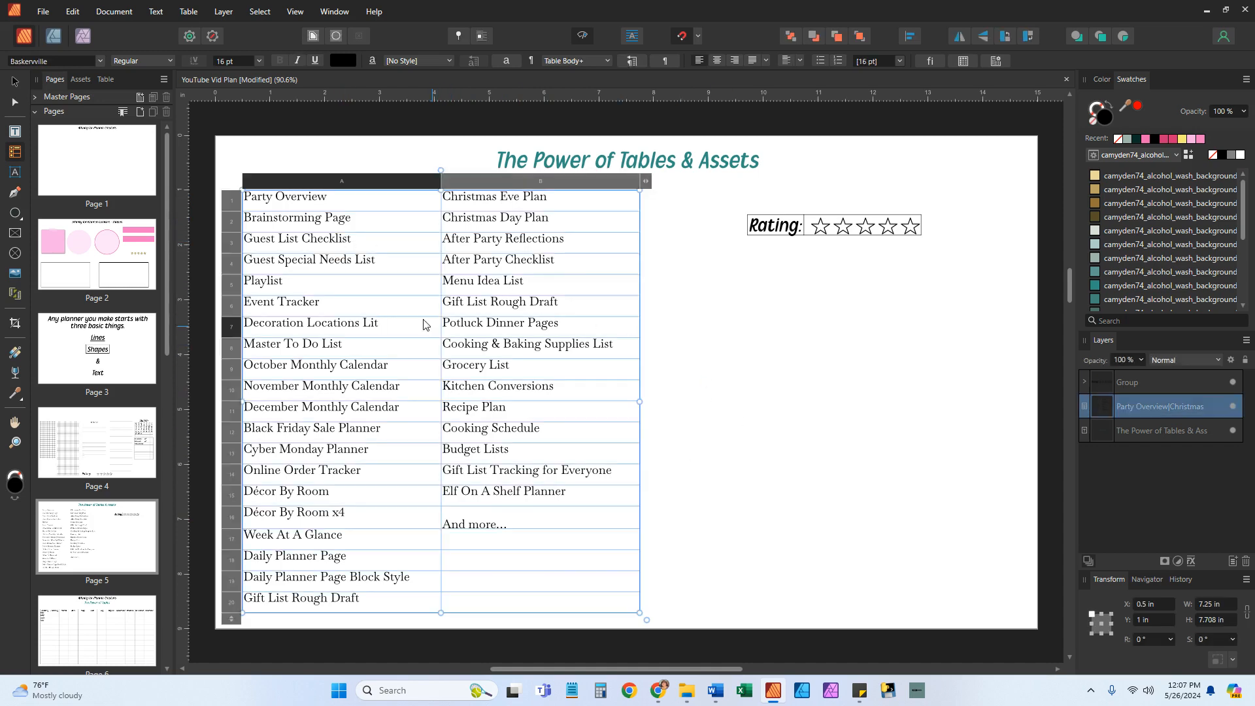
left_click_drag(331, 186, 507, 190)
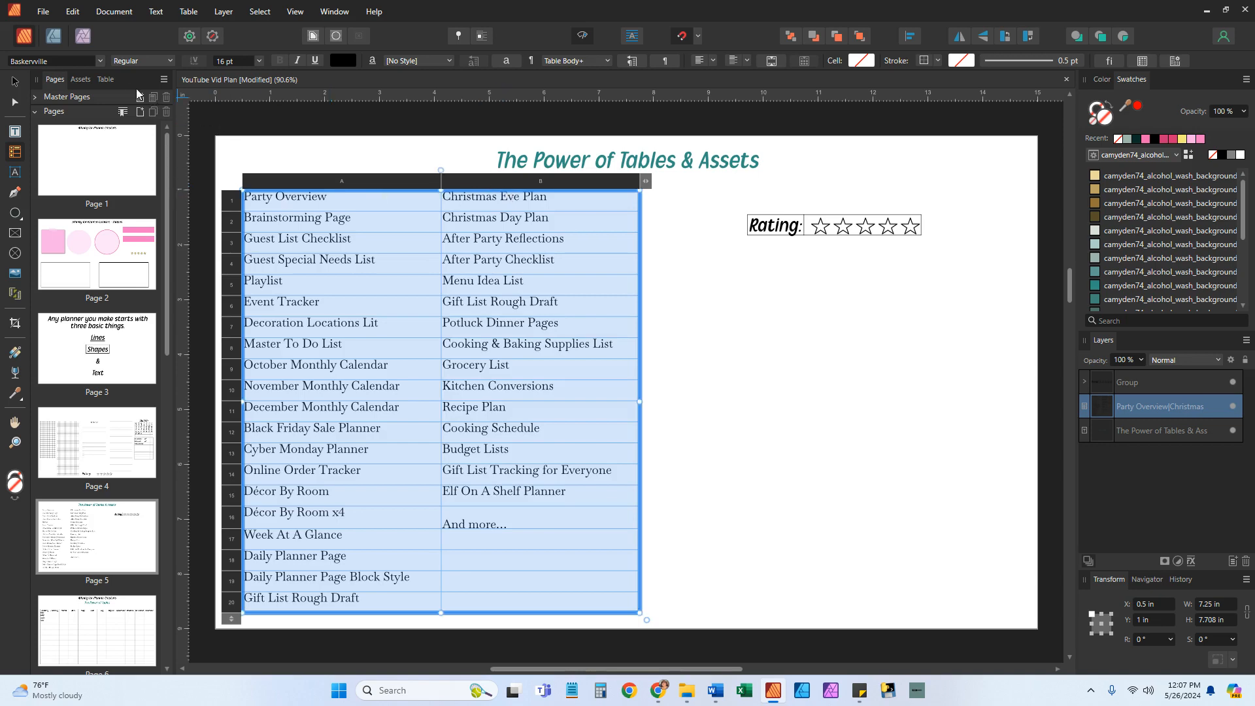
left_click(105, 80)
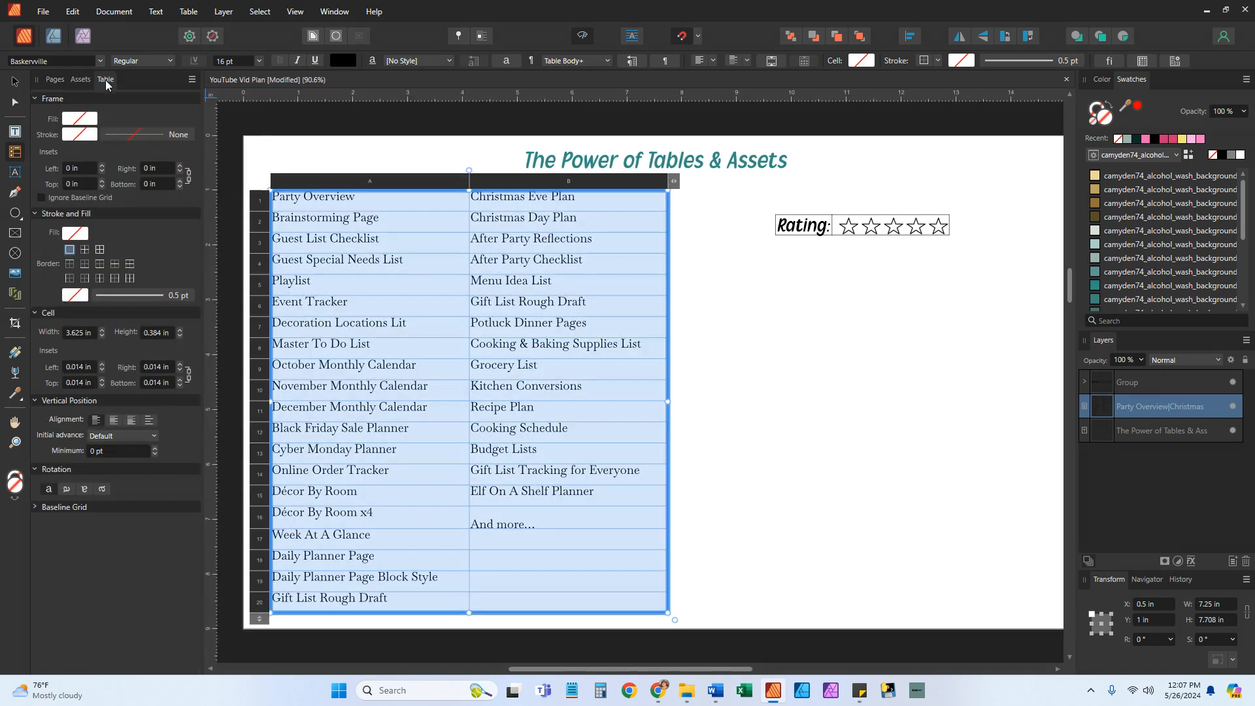
left_click(99, 249)
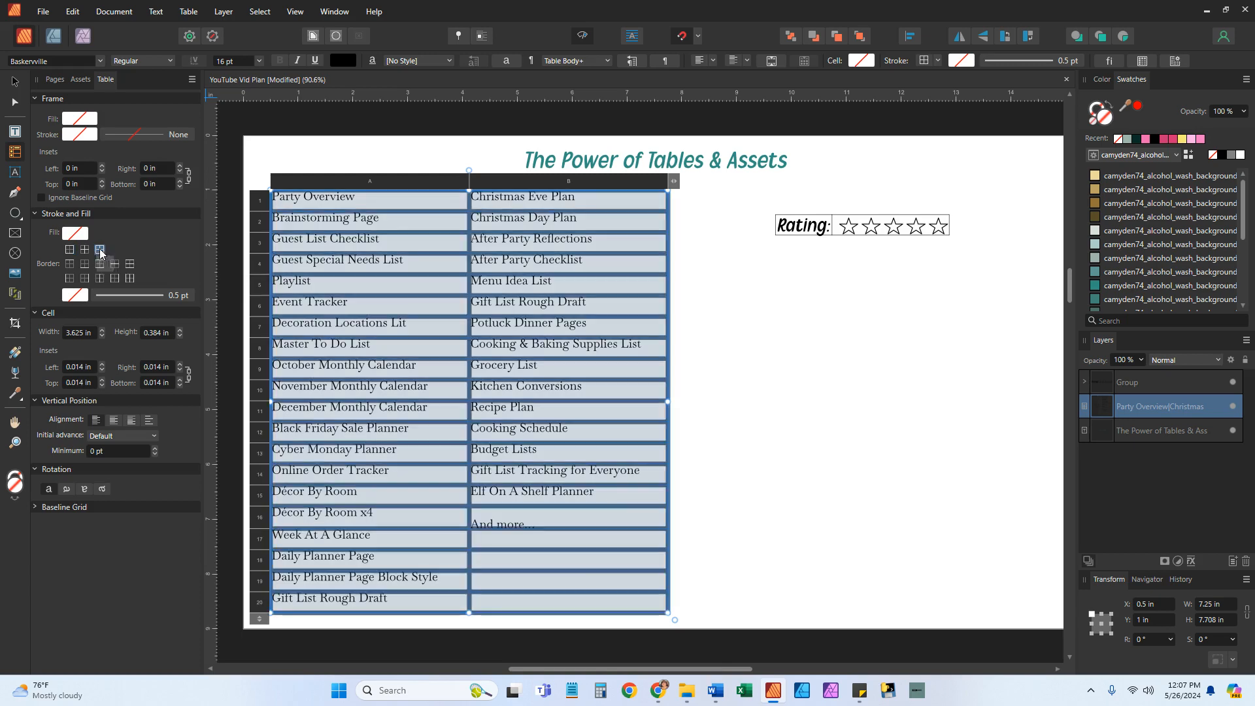
left_click(82, 294)
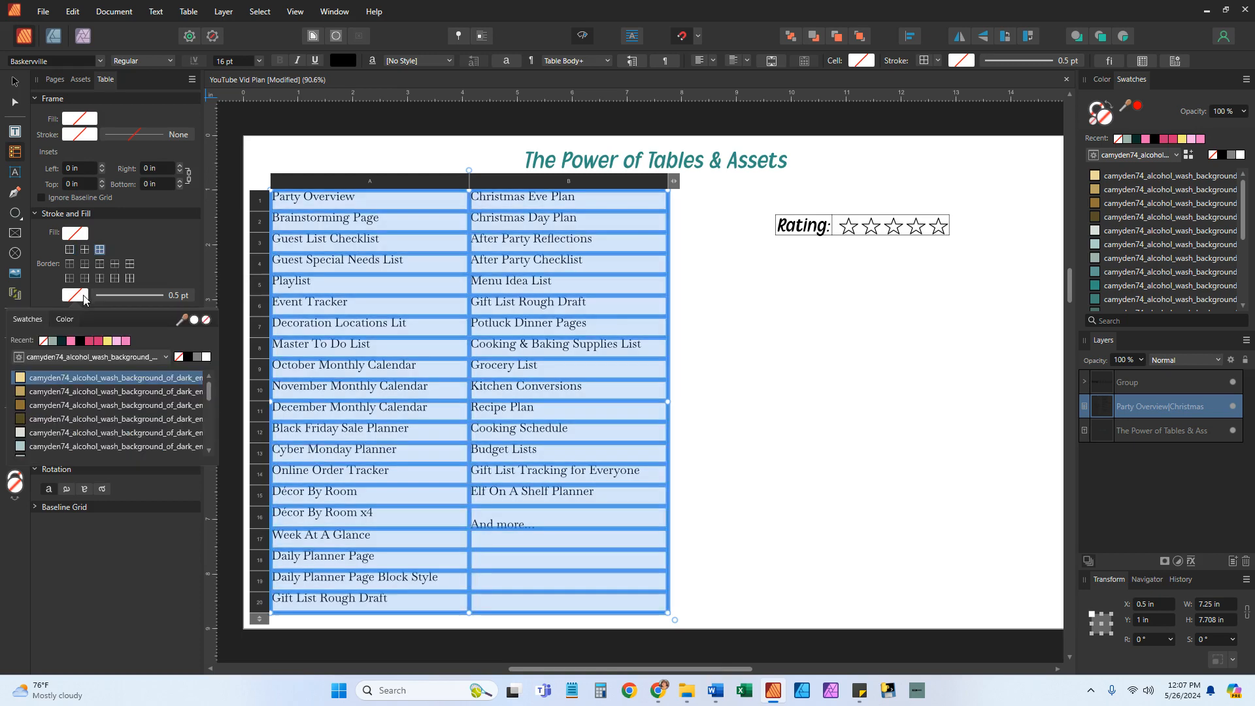
left_click(198, 356)
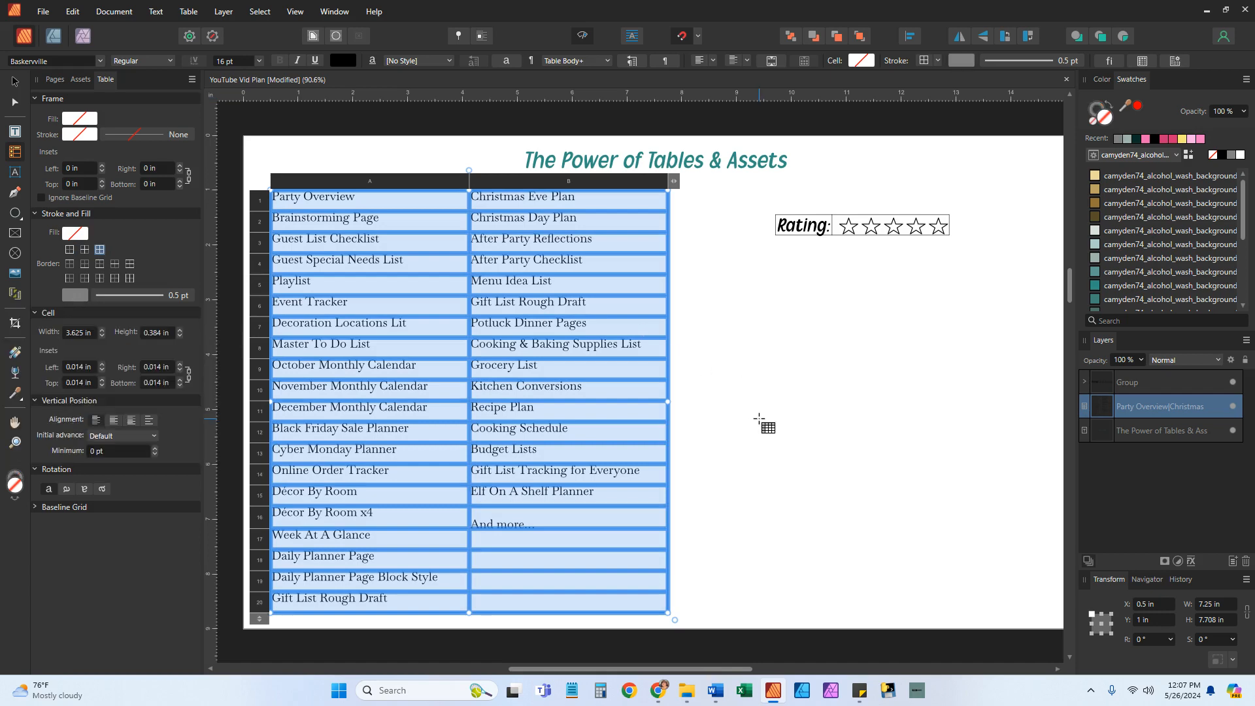
left_click(758, 418)
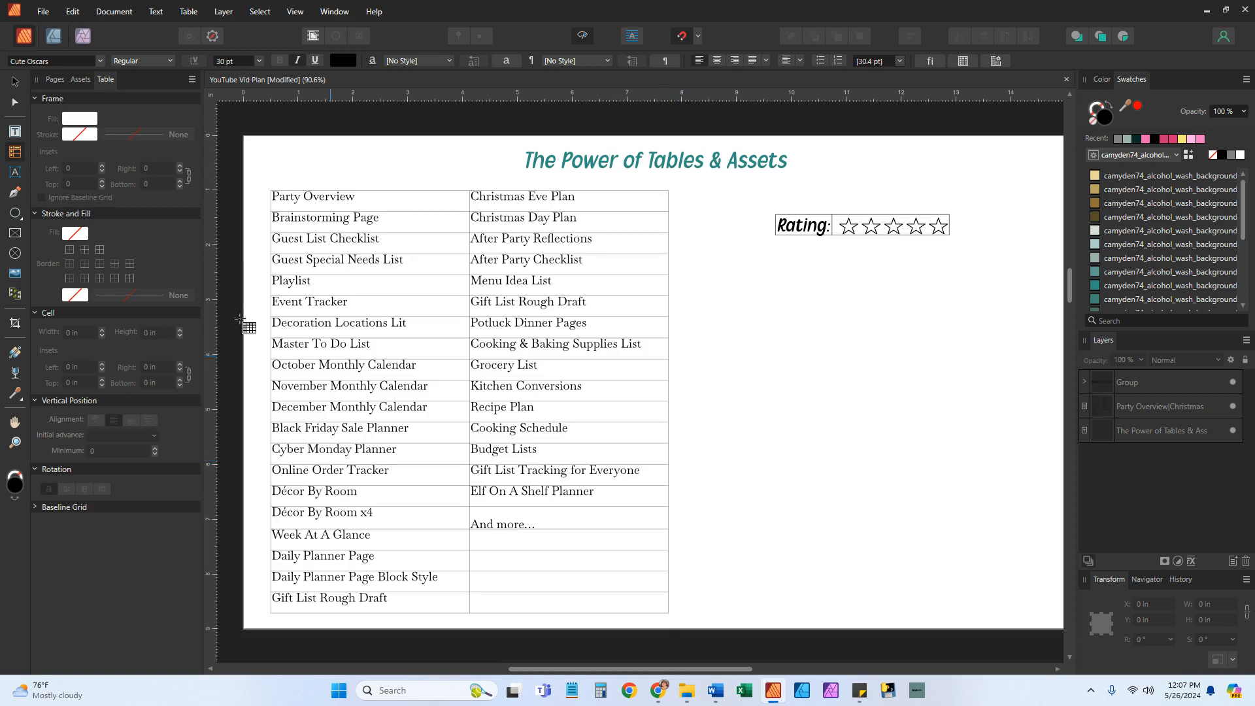
Step: Select both columns of the planner list table and remove the stroke from every horizontal border, keeping only the vertical lines
left_click(301, 196)
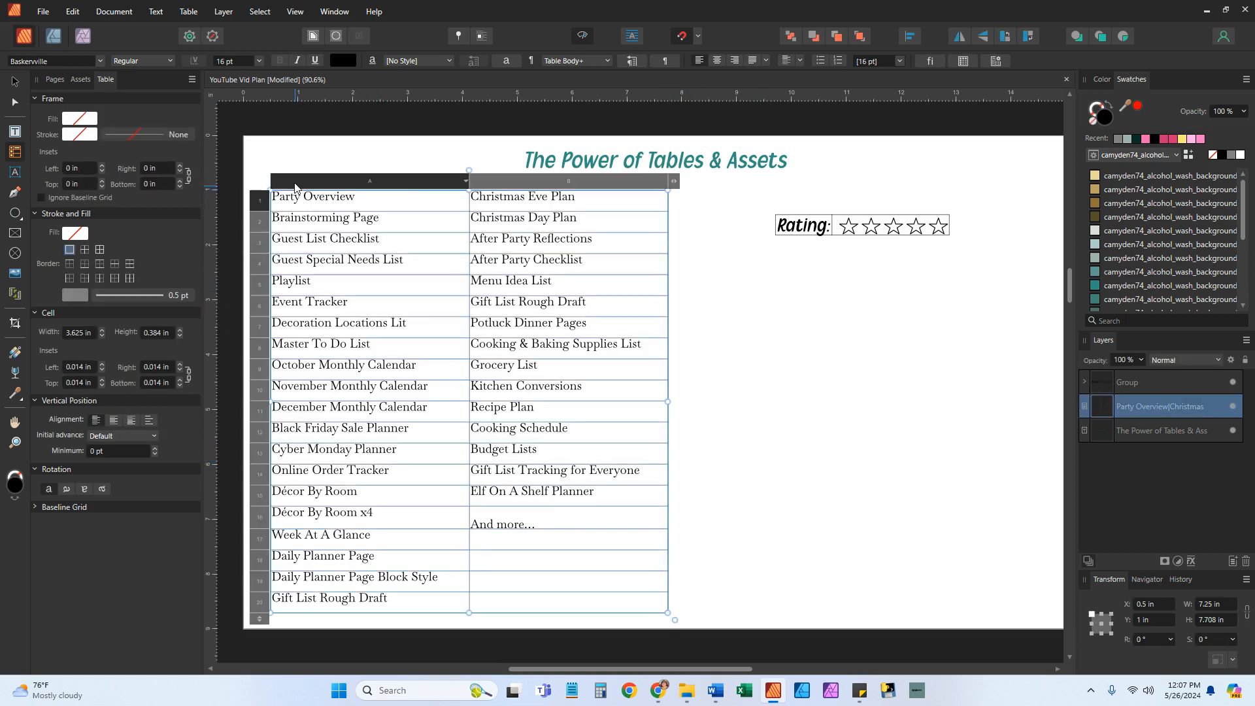
left_click_drag(293, 181, 559, 190)
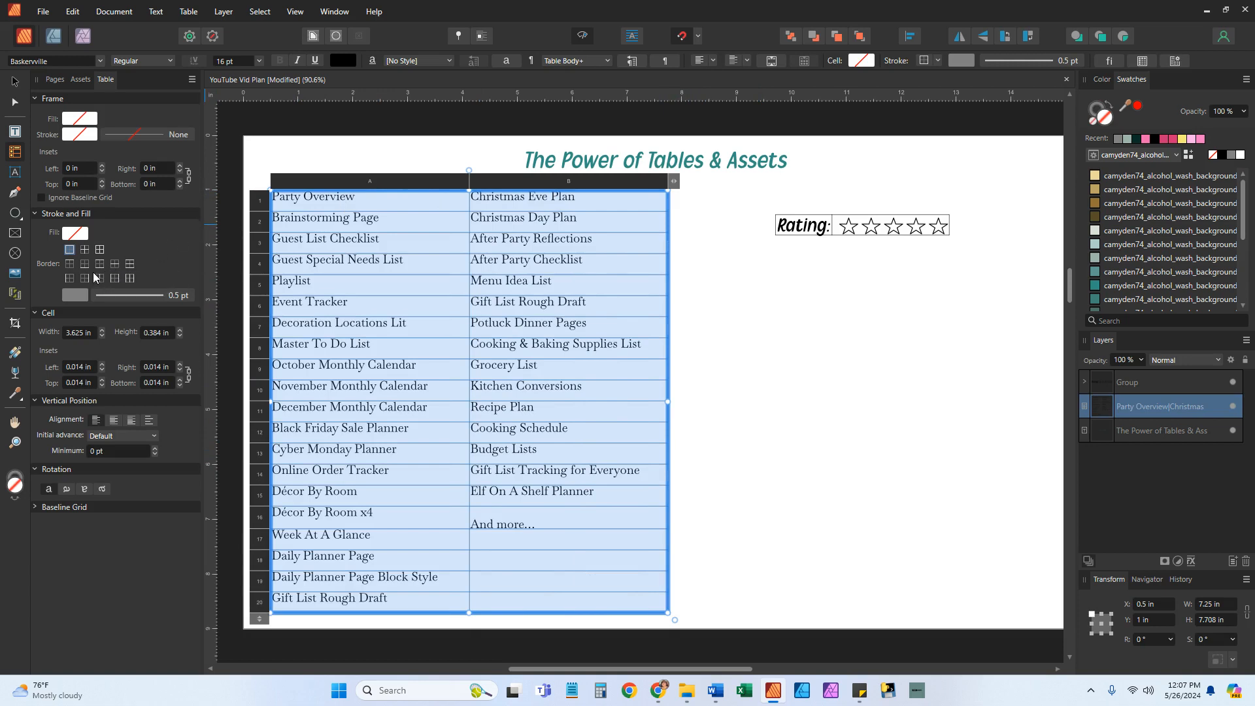
left_click(132, 264)
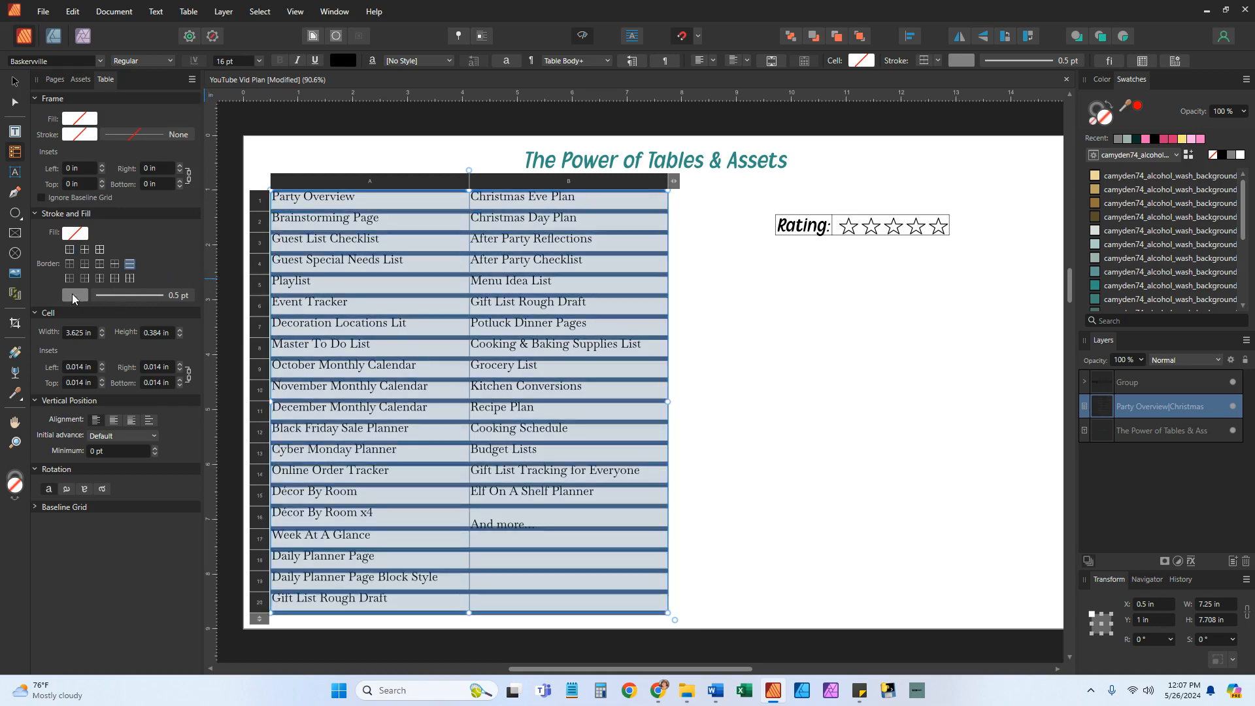
left_click(73, 295)
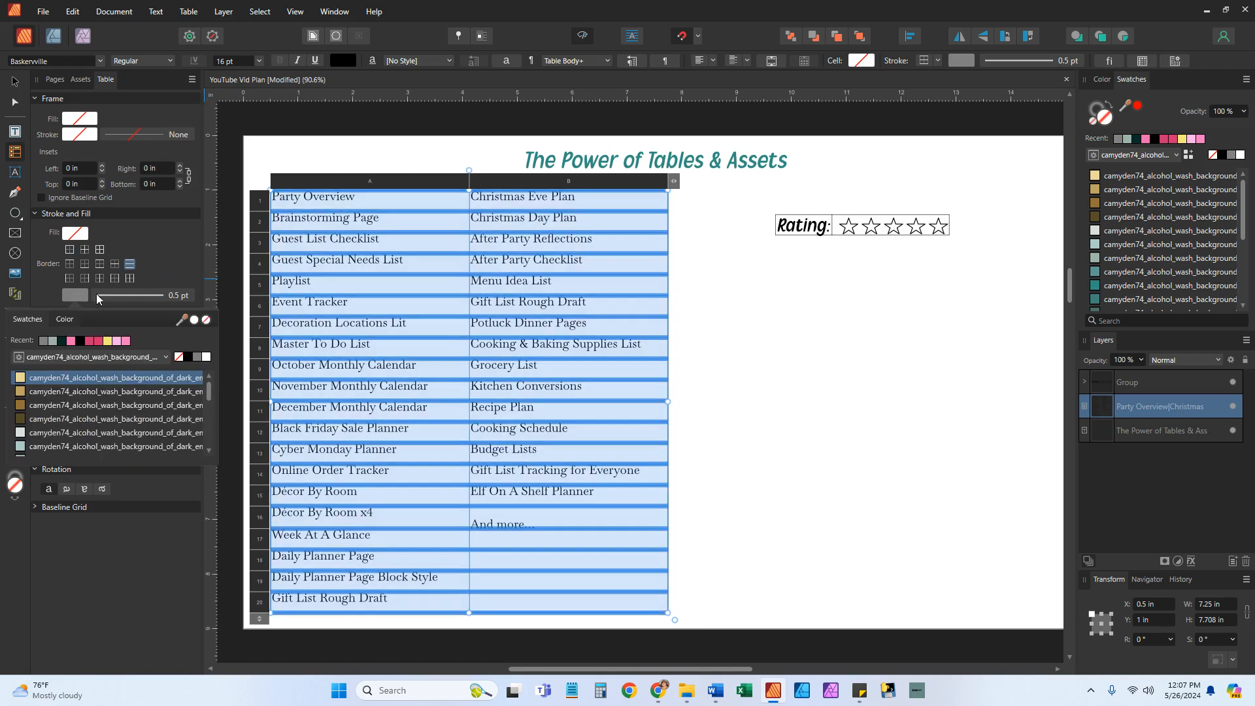
left_click(206, 325)
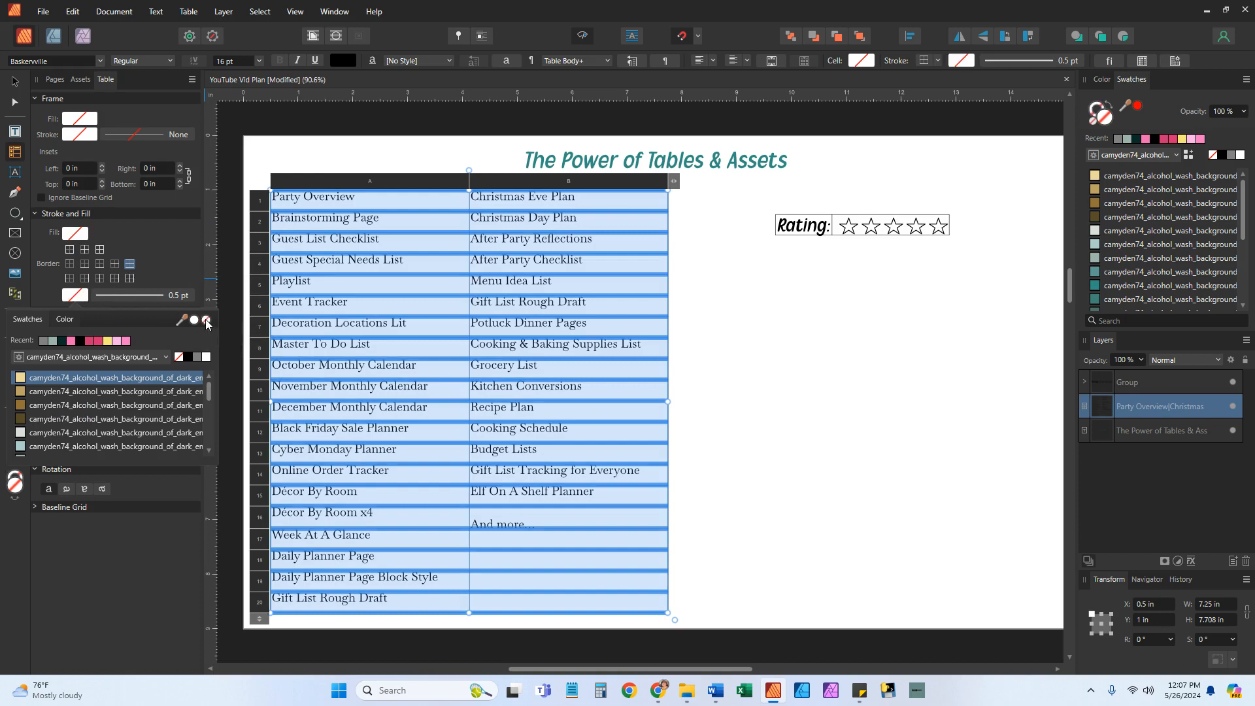
left_click(700, 358)
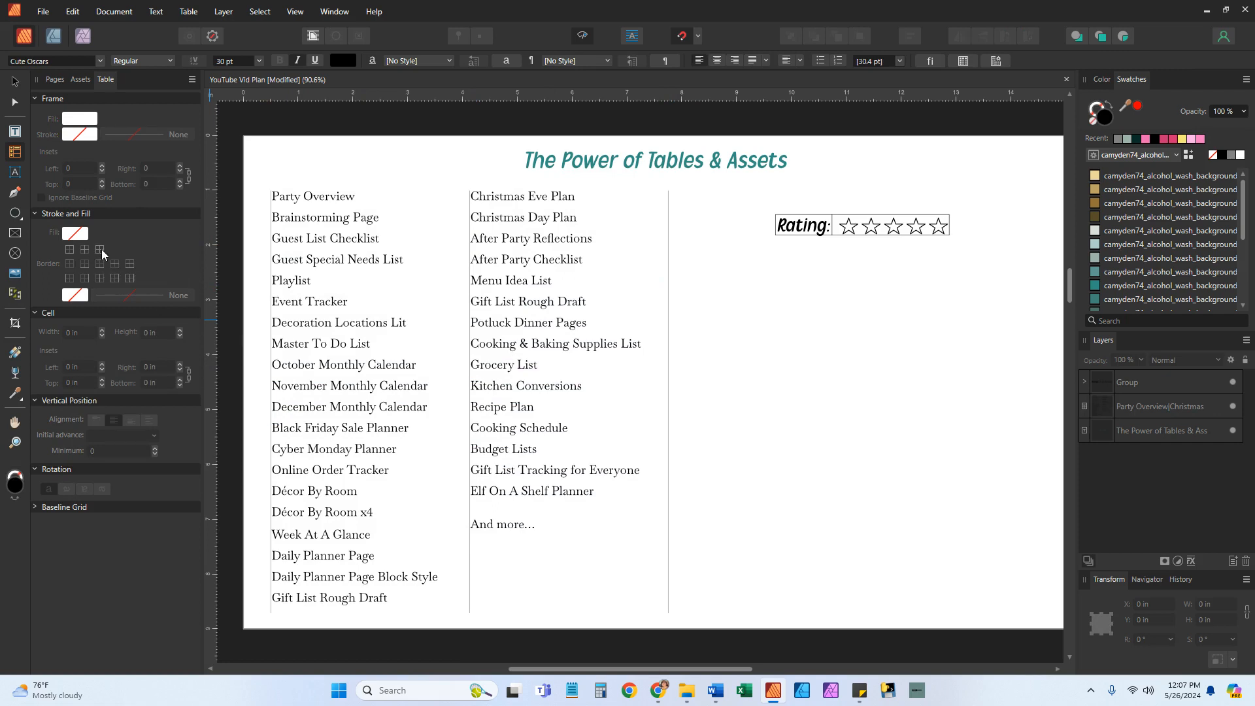
Step: Select both columns of the planner list table, remove the stroke from all cell borders, and deselect the table
left_click(336, 198)
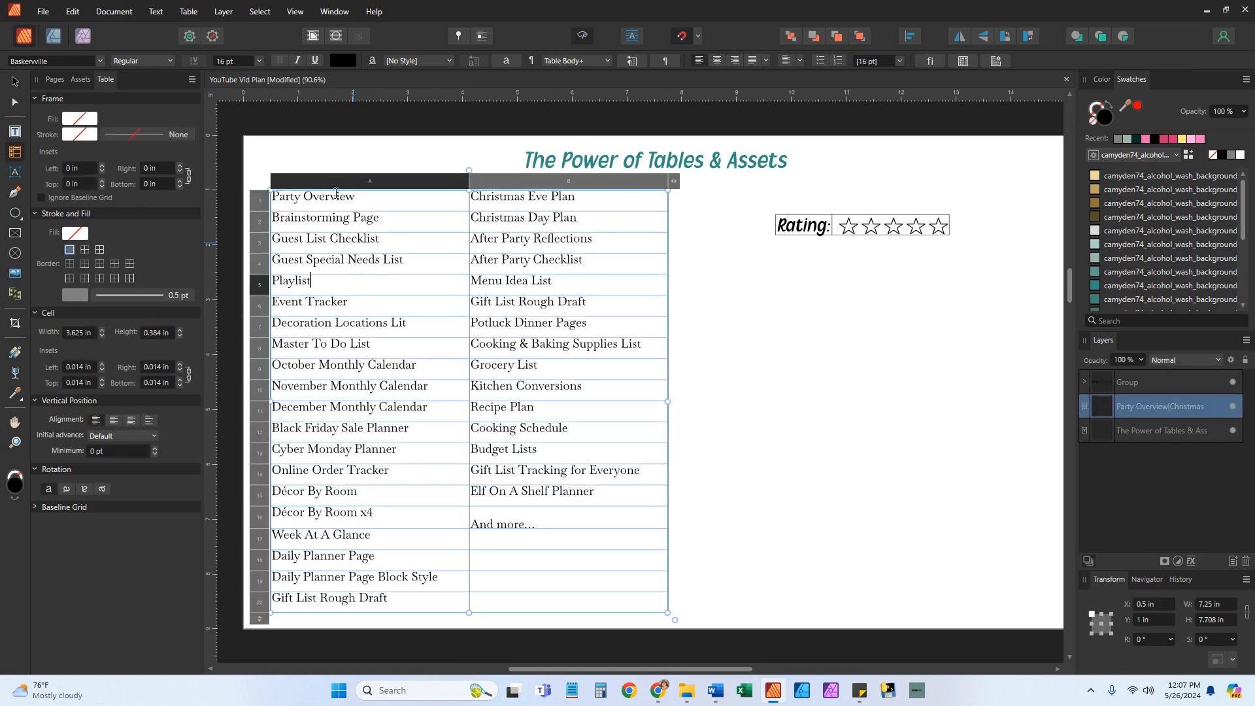
left_click_drag(331, 188, 559, 191)
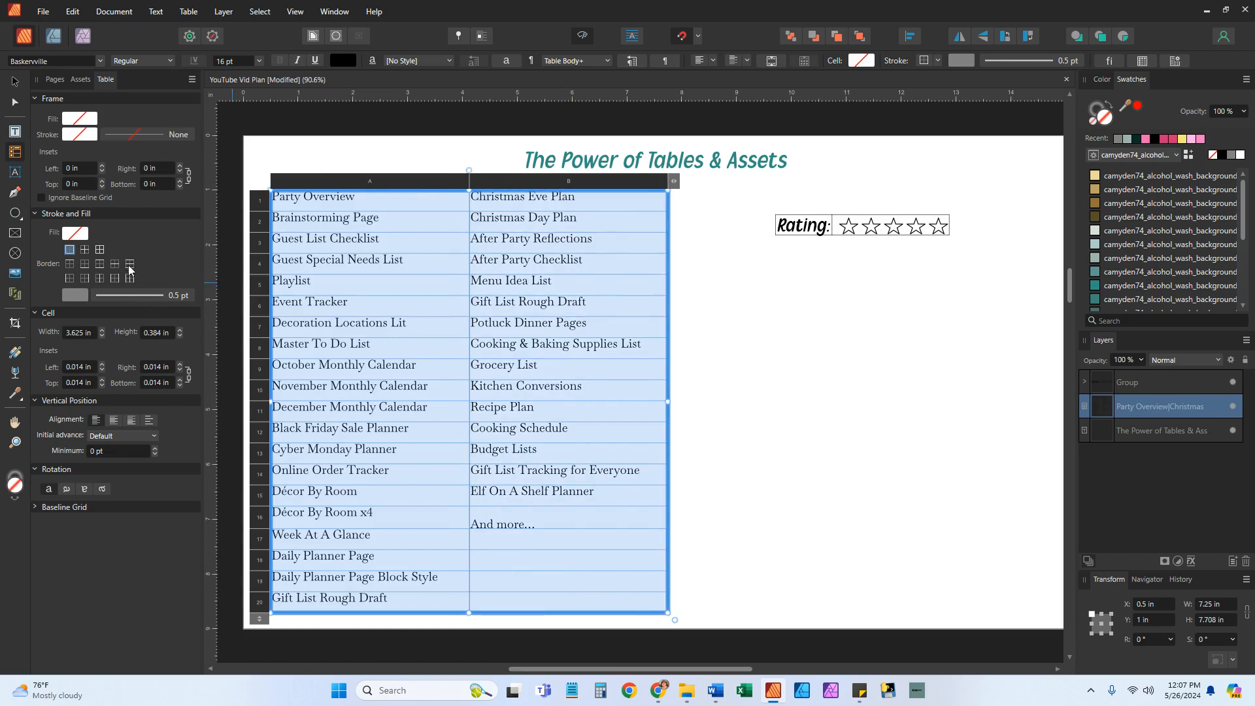
left_click(99, 249)
left_click(74, 294)
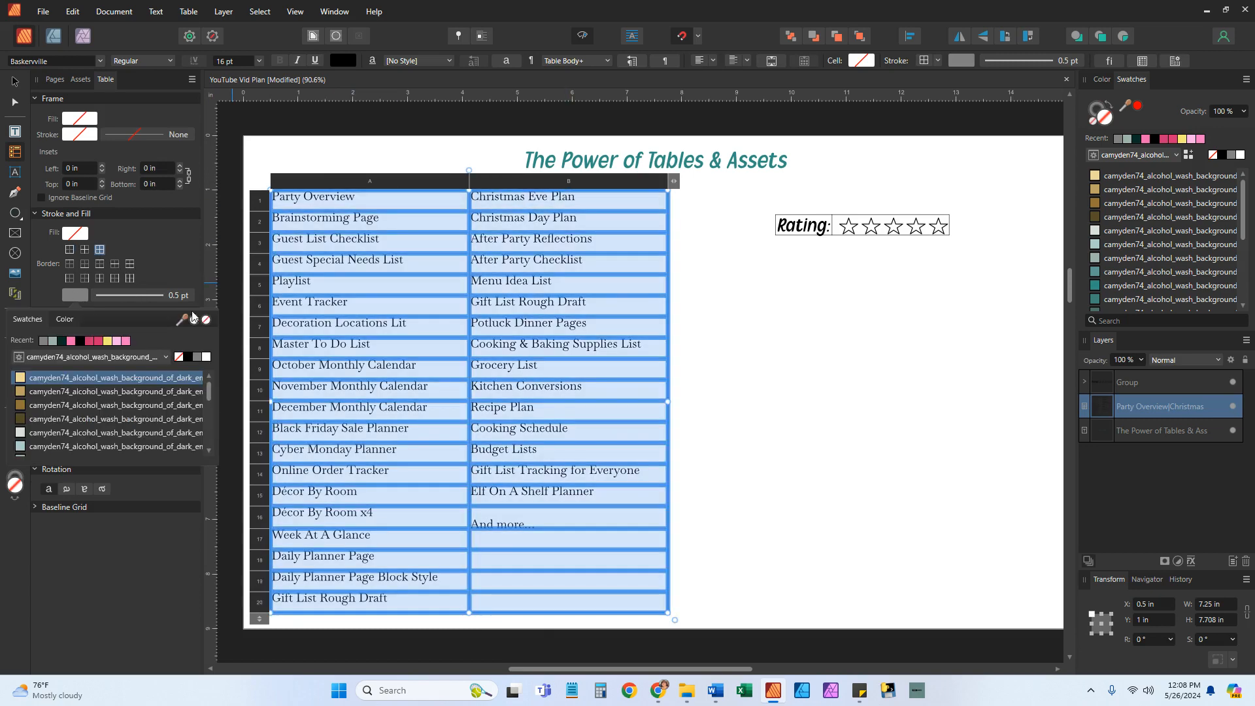
left_click(208, 323)
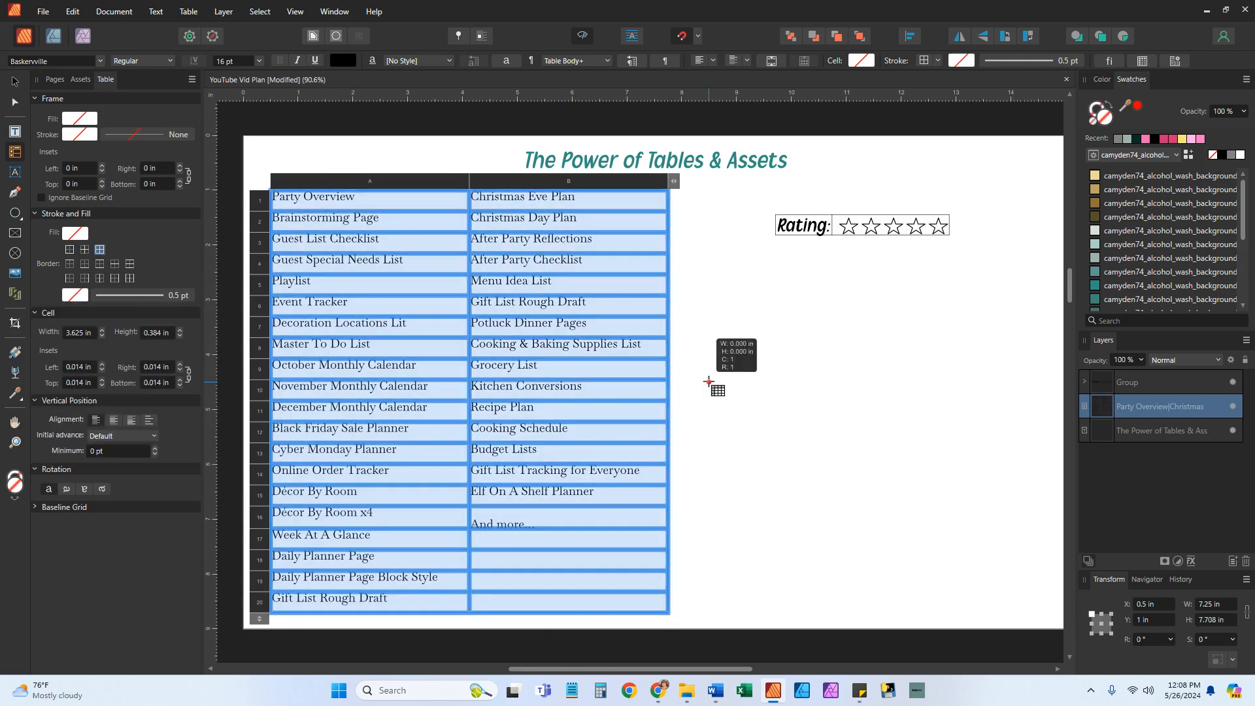
left_click(726, 492)
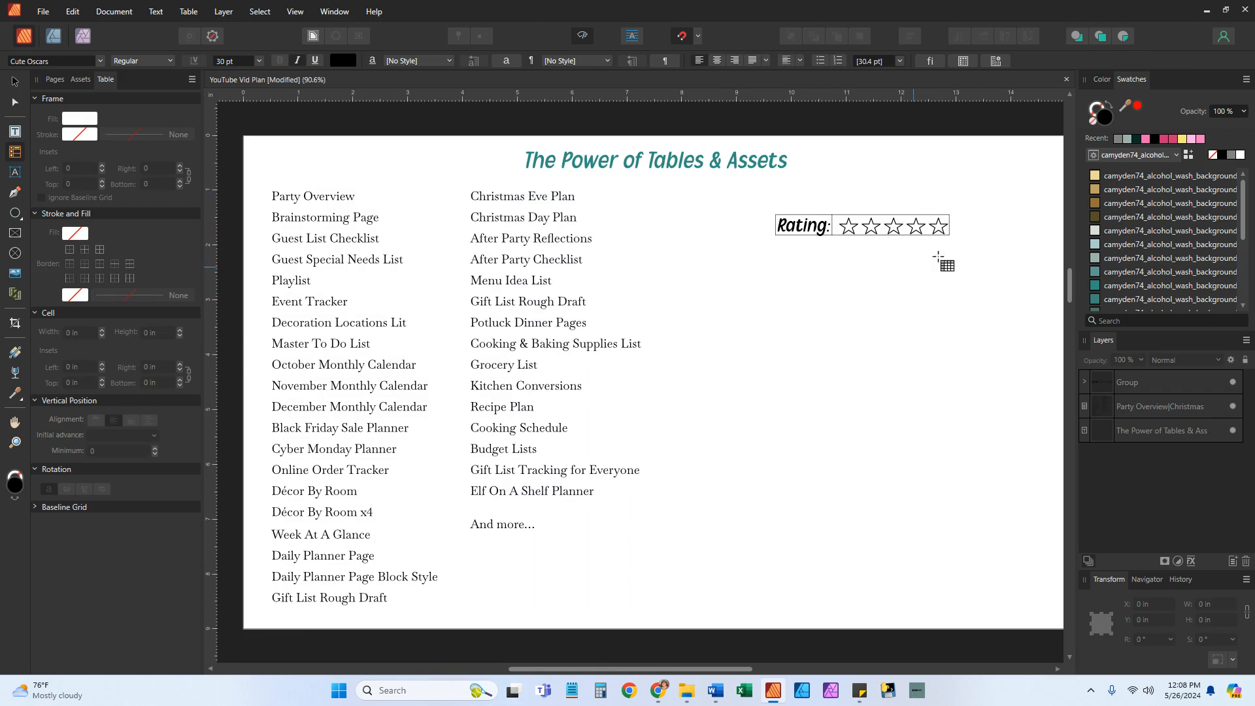
Step: Select both columns of the Rating table, remove the stroke from all its cell borders, and deselect it
left_click(819, 227)
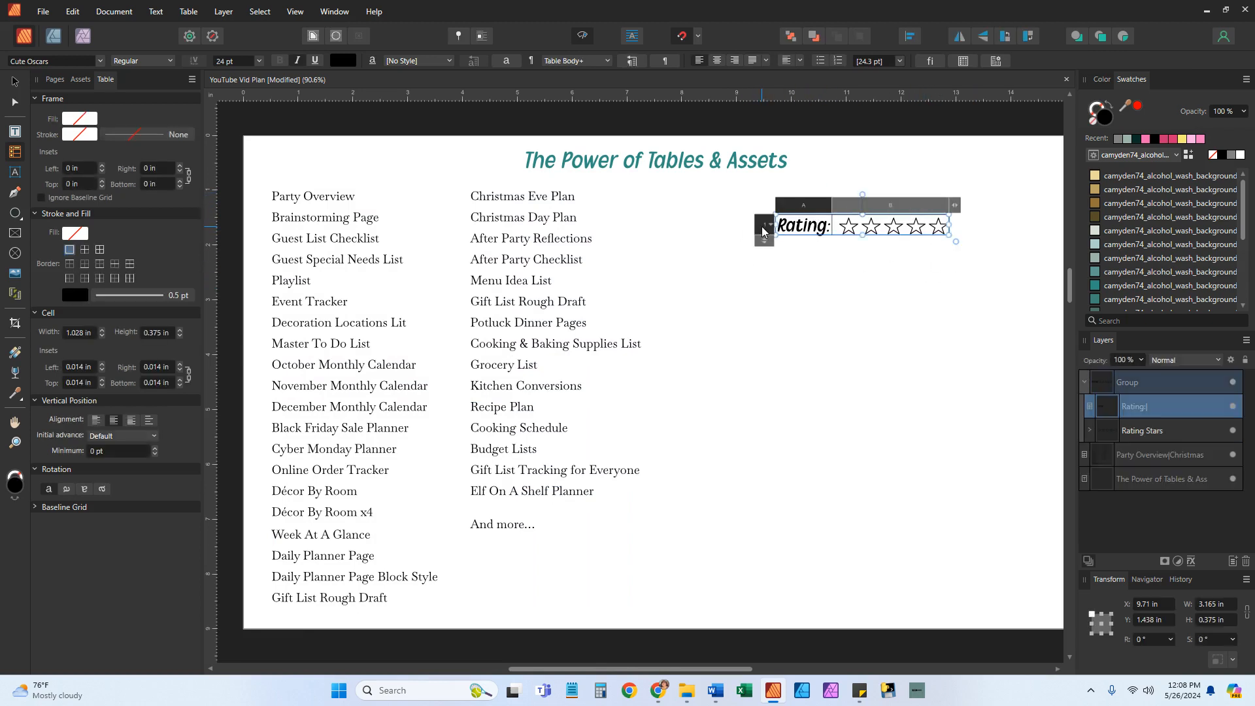
left_click(846, 295)
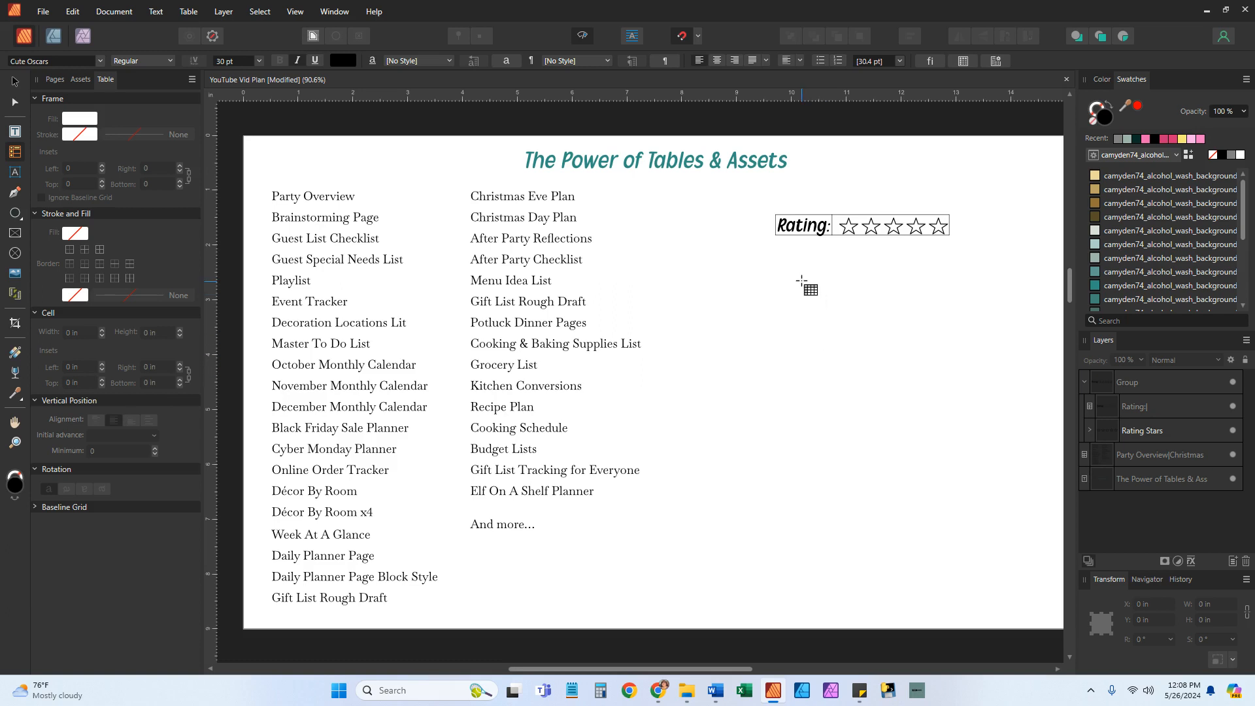
left_click(811, 223)
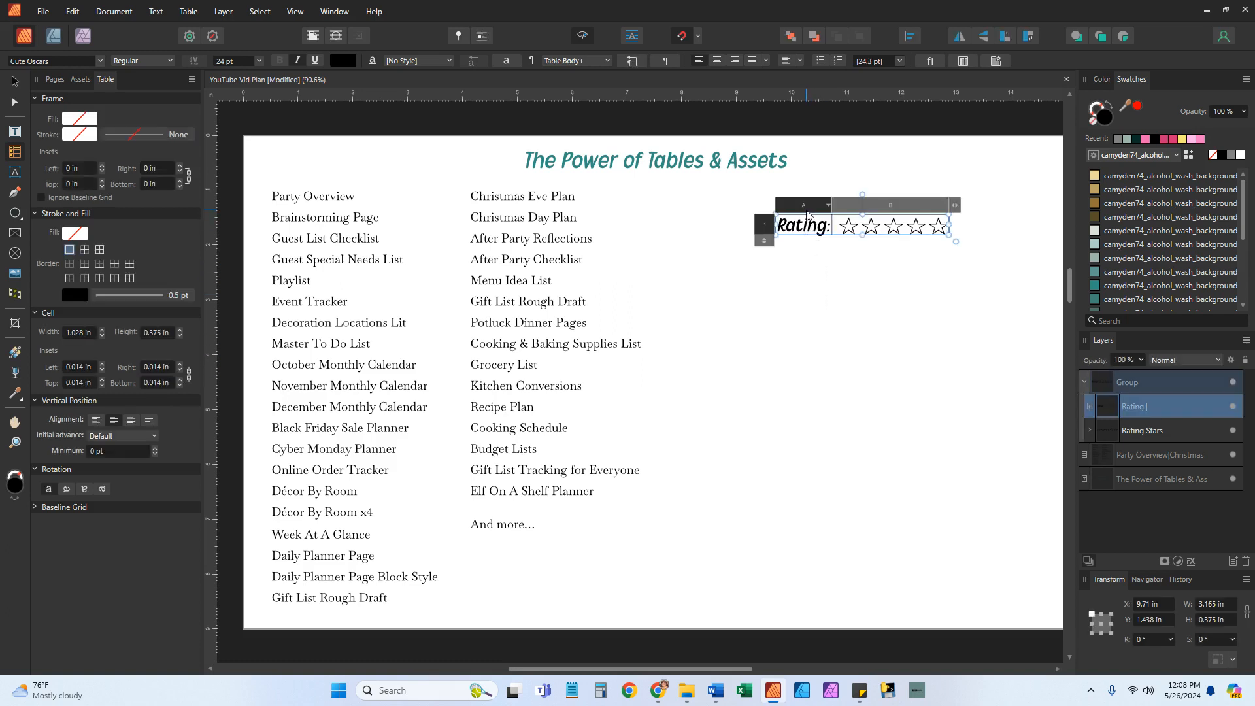
left_click_drag(810, 226, 907, 207)
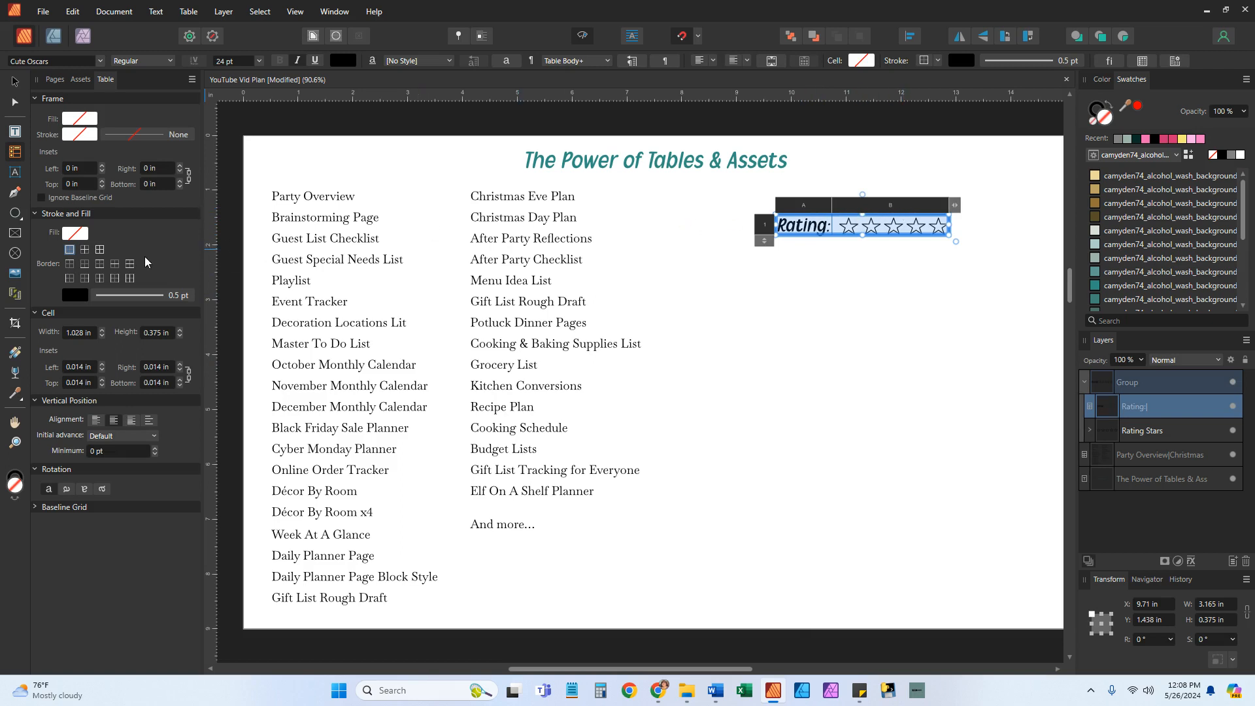
left_click(100, 251)
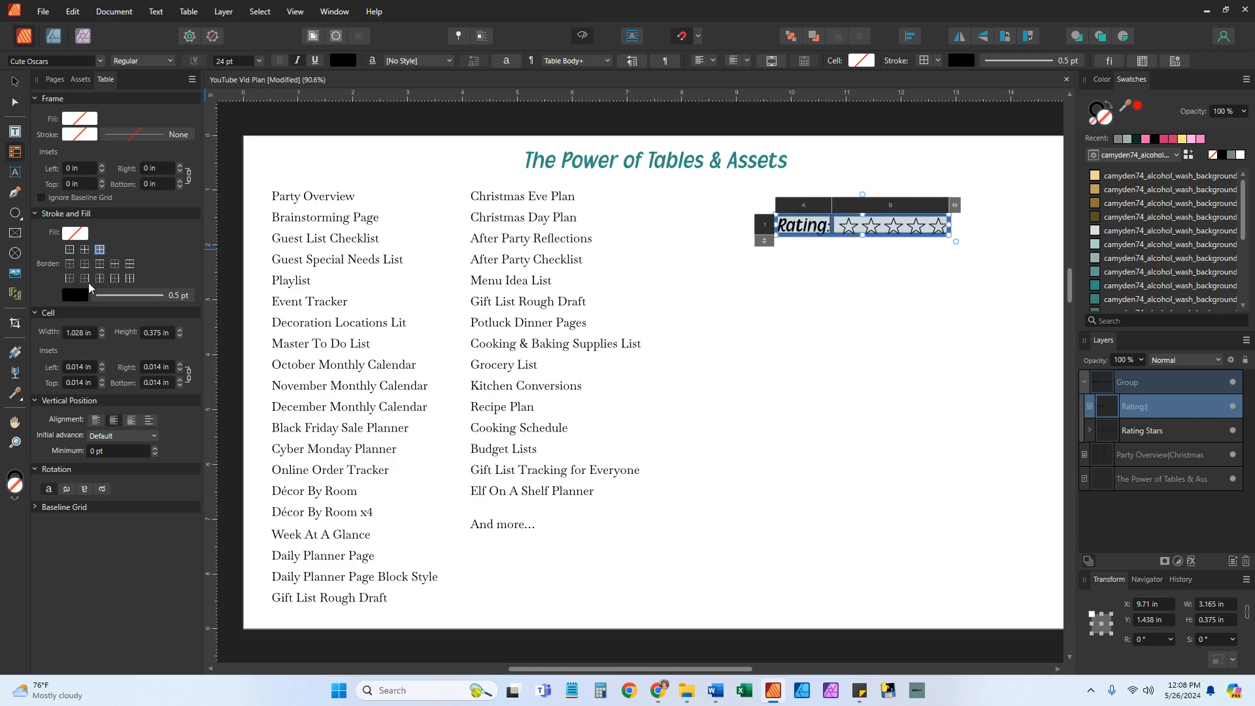
left_click(77, 292)
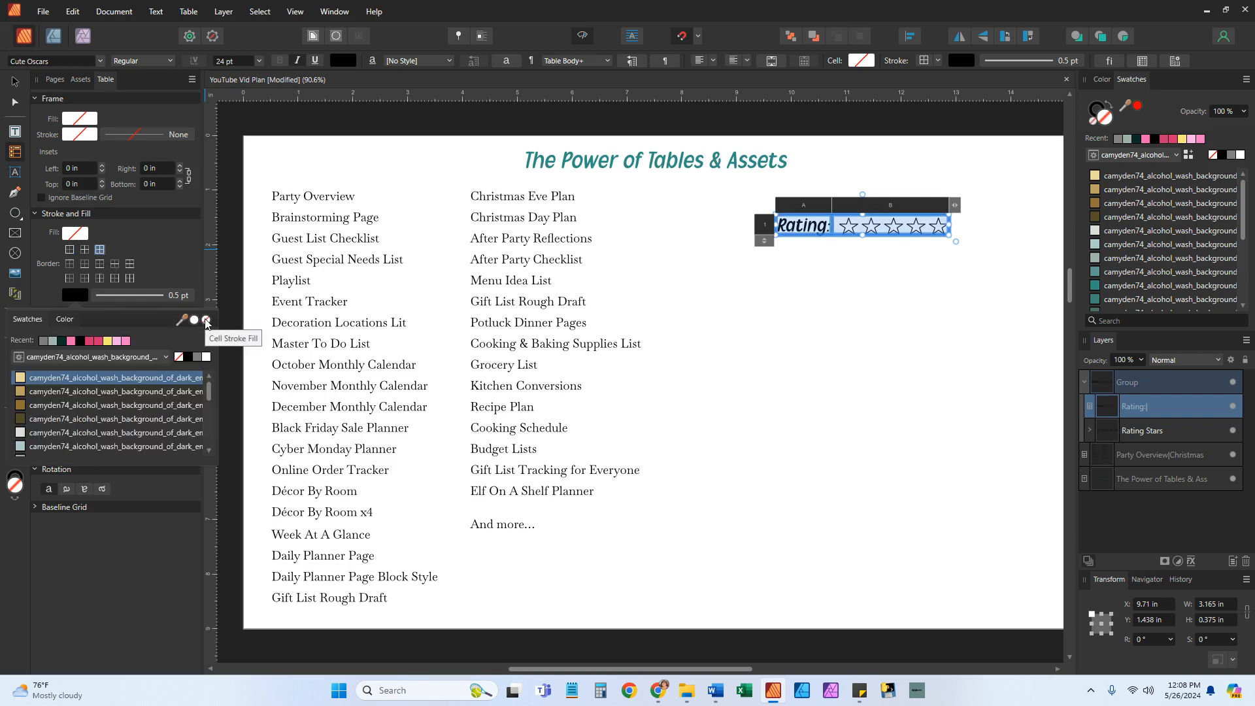
left_click(822, 335)
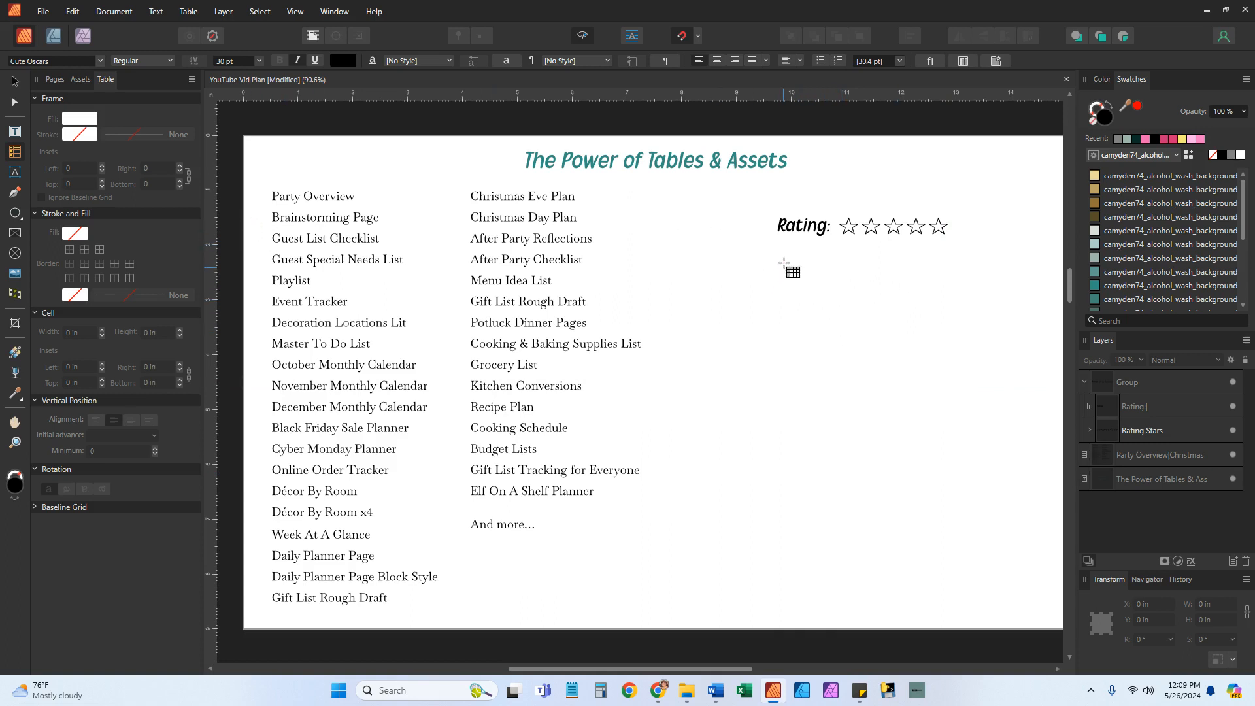
Step: Draw a one-row, two-column table about 3.17 in wide and 0.37 in high below the star rating, and enter RATING°° in its first cell
left_click_drag(775, 259, 949, 266)
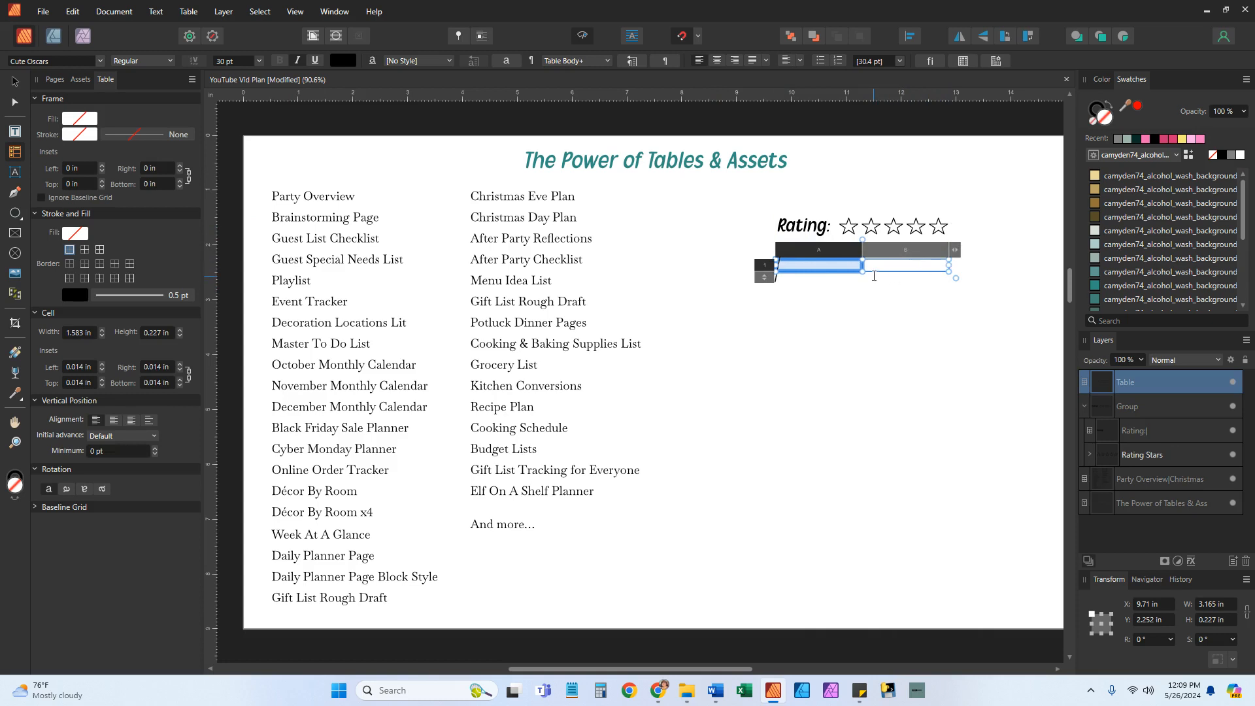
left_click_drag(864, 273, 863, 279)
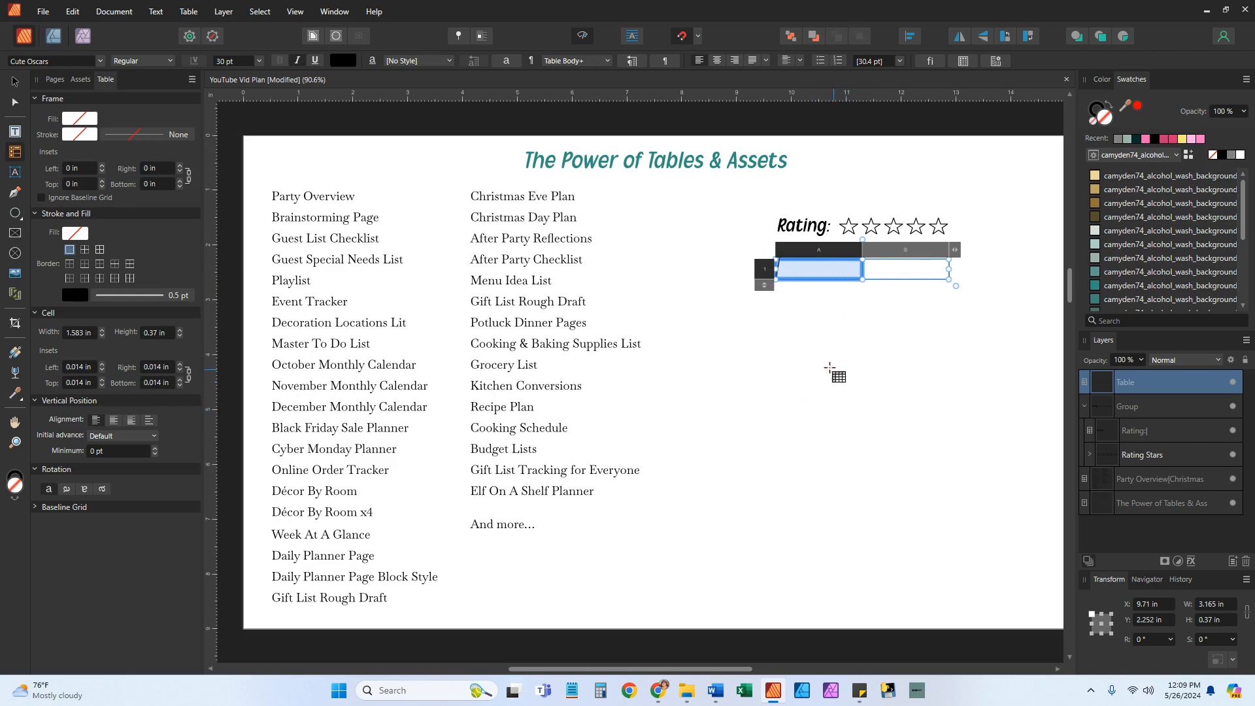
type("RA")
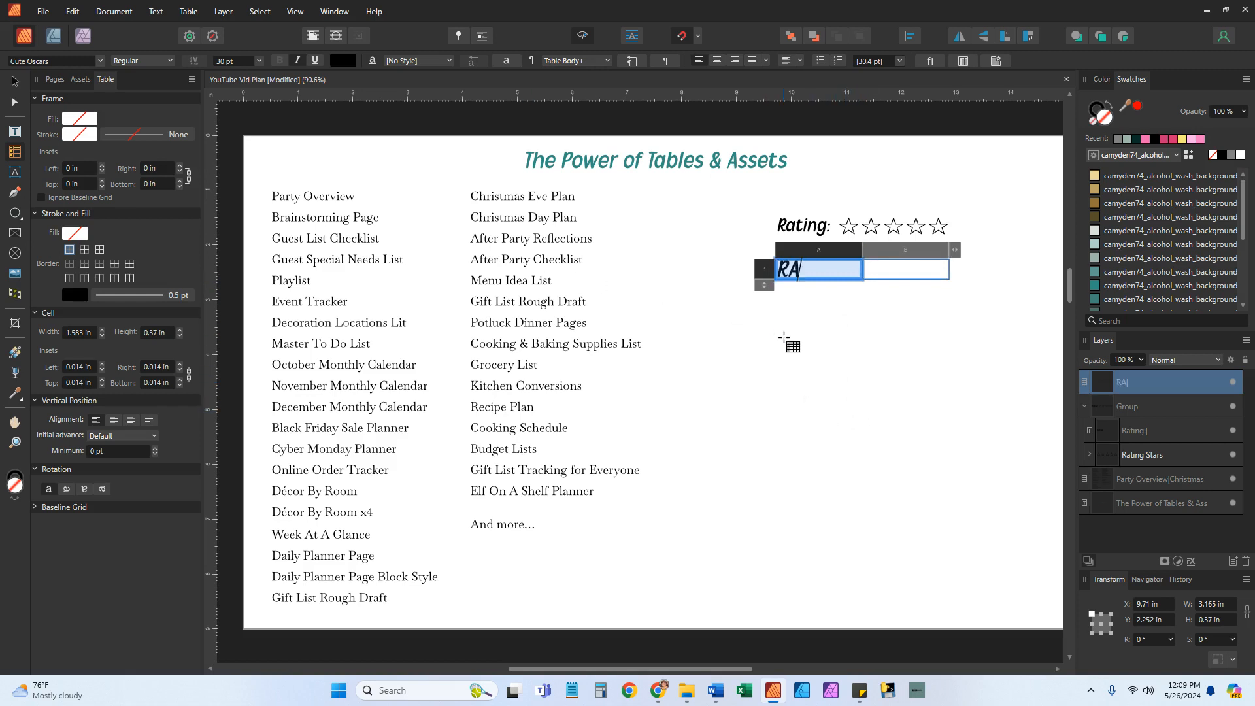
type("TING°°")
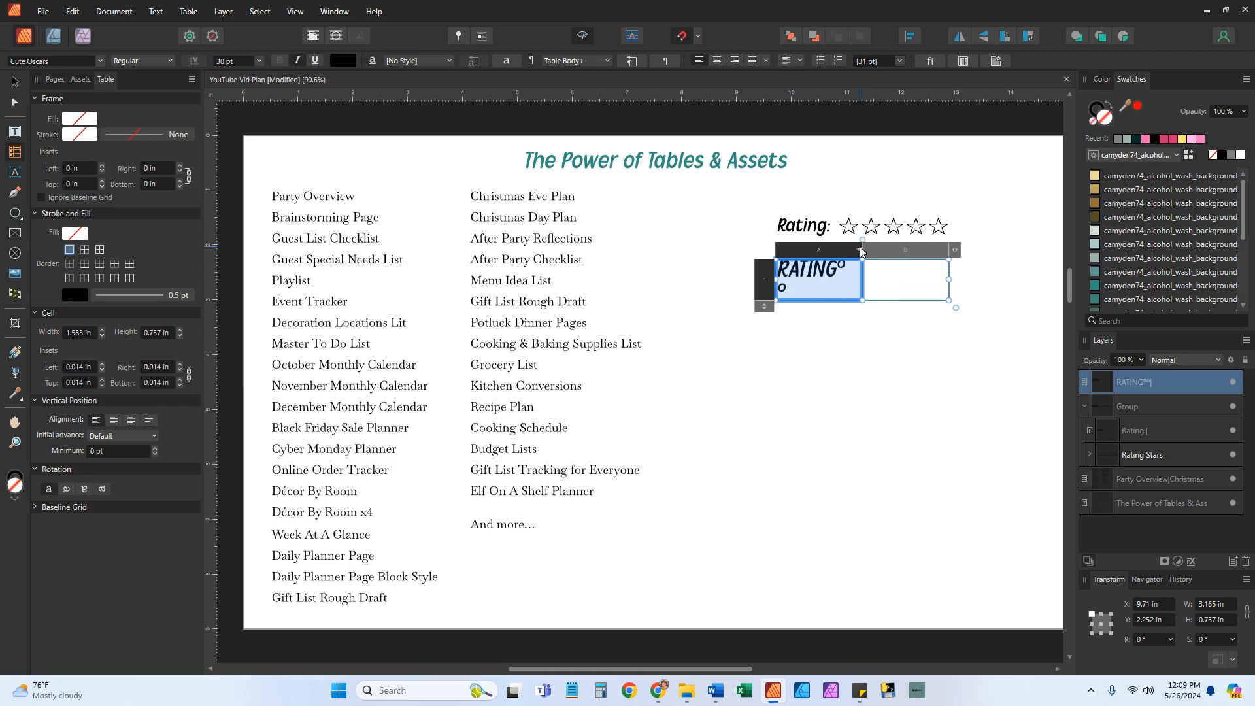
Step: Set the RATING text in the first cell to 20 pt and replace its trailing degree signs with a colon
left_click(813, 290)
left_click_drag(812, 289, 778, 265)
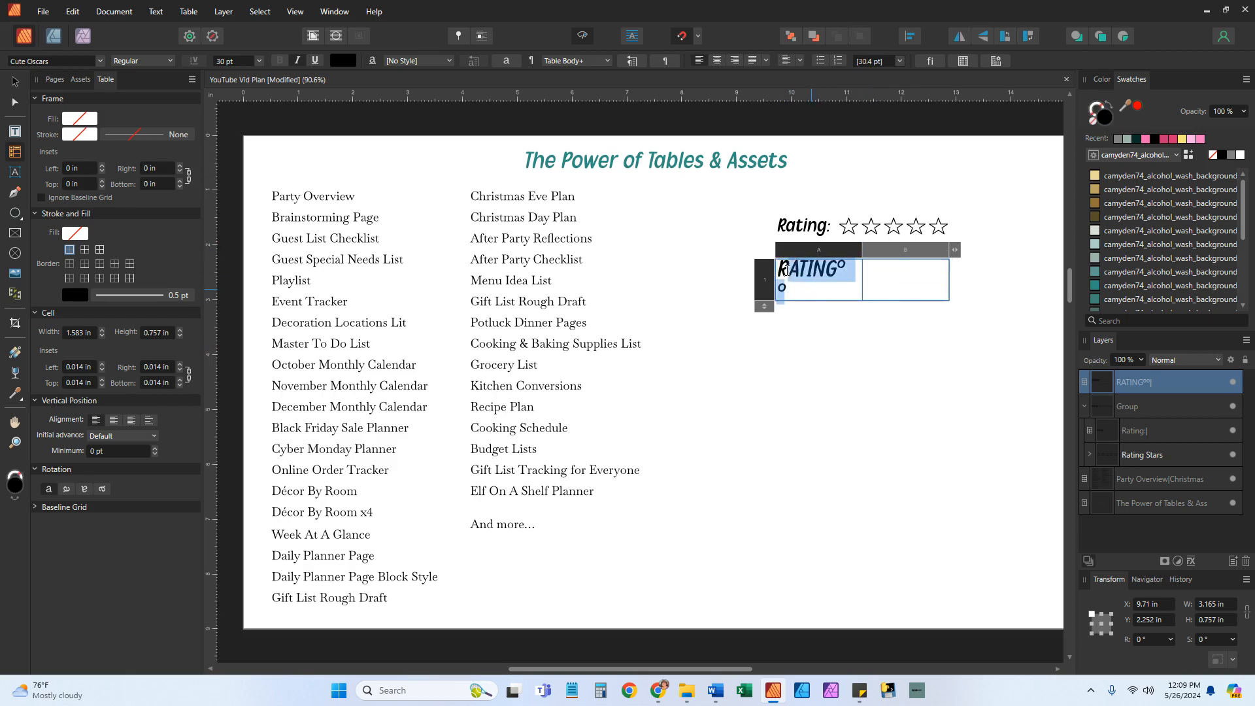
left_click(260, 61)
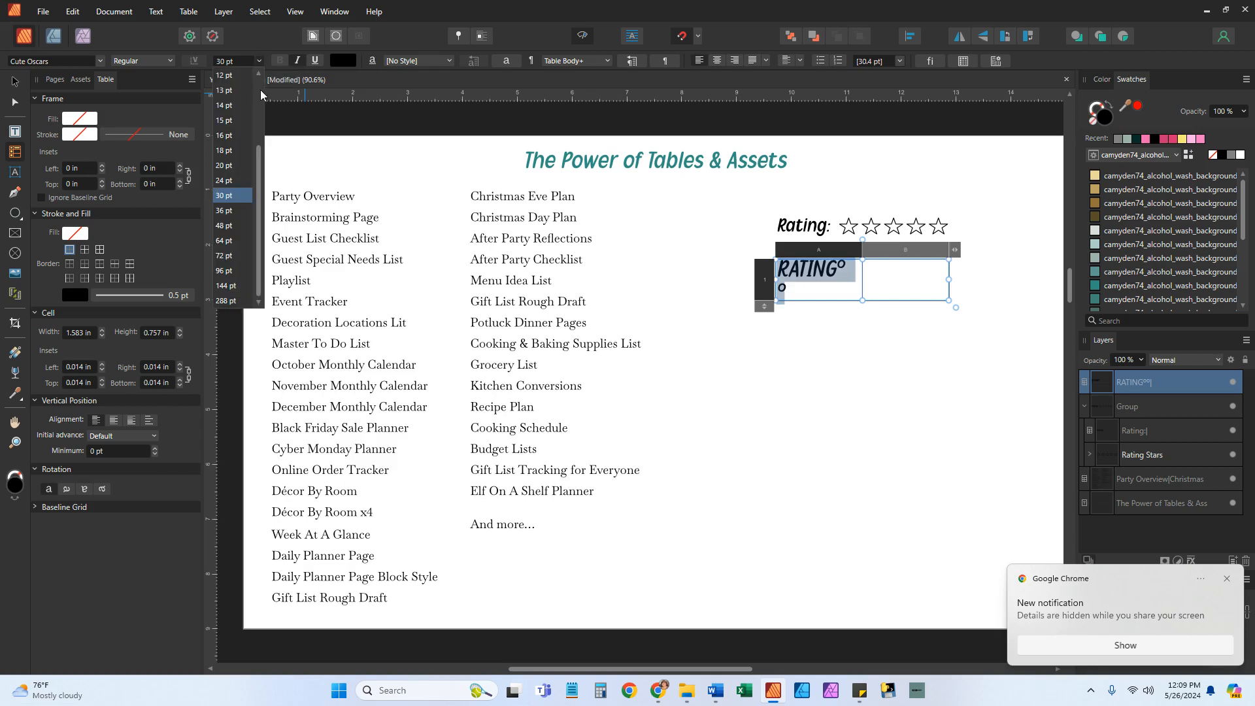
left_click(230, 167)
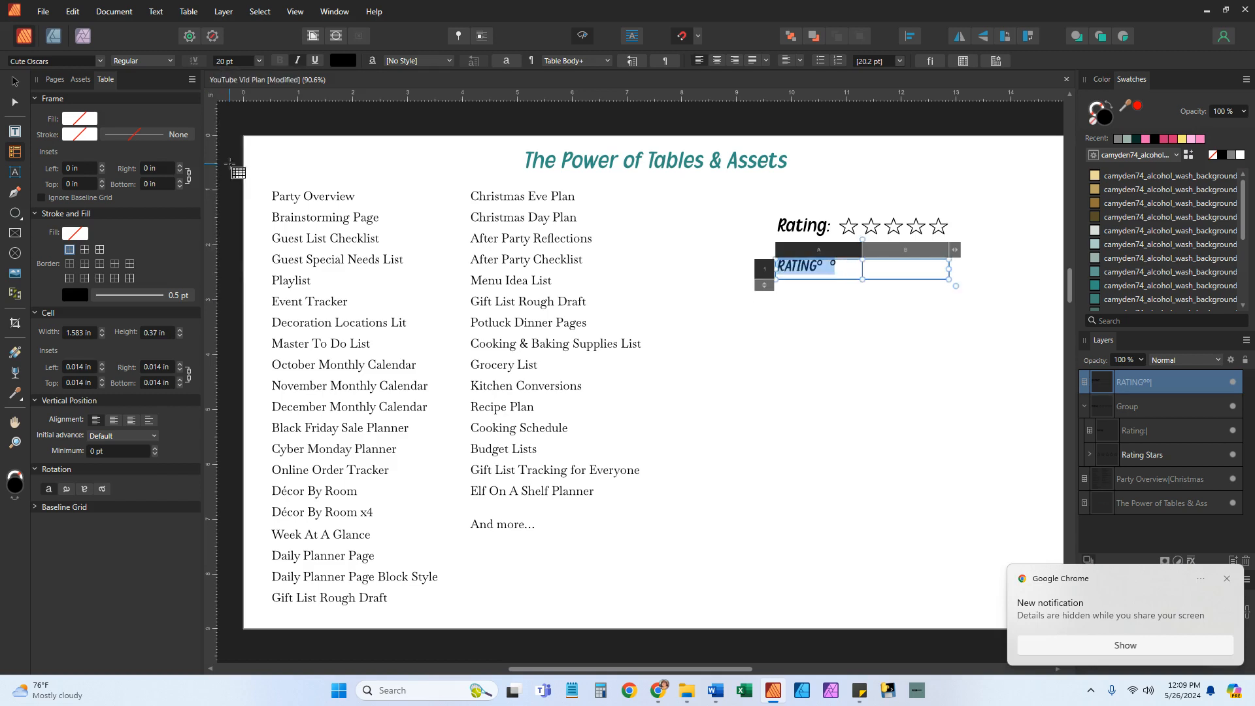
left_click(843, 266)
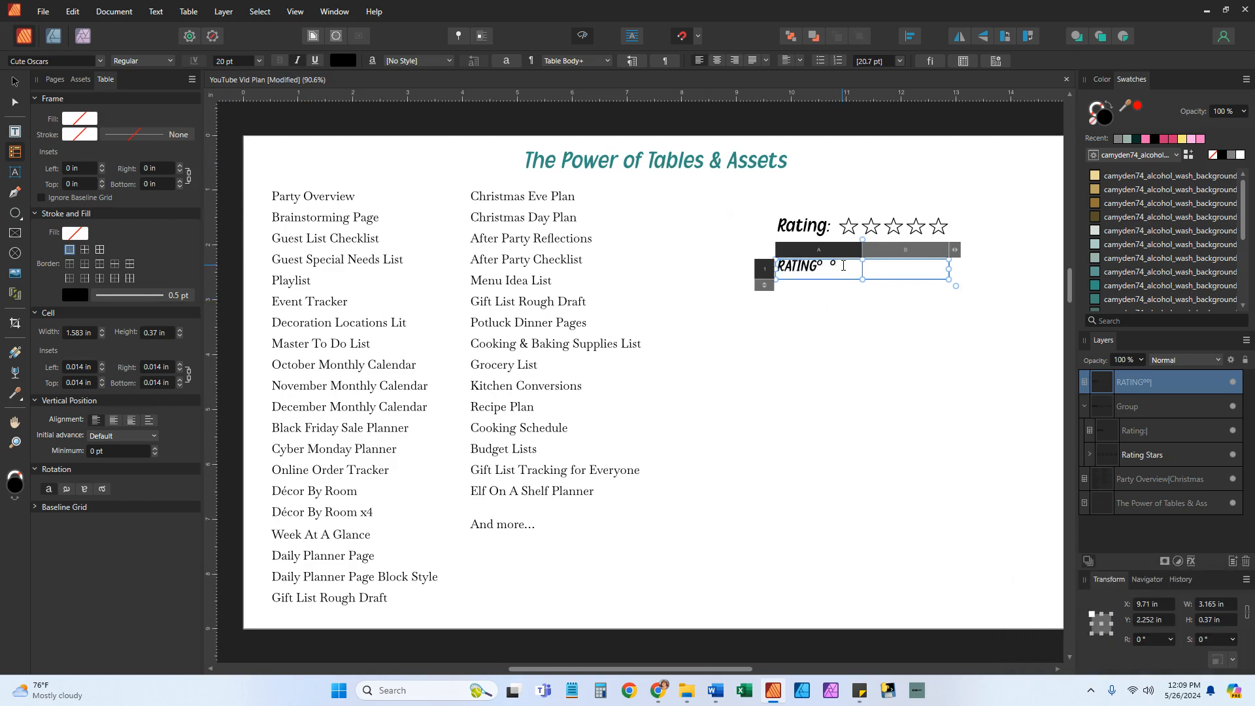
key("BackSpace")
key("BackSpace")
key("BackSpace")
Step: Narrow the RATING table's first column to about 0.9 in, close to its text, and deselect the table
scroll(863, 255, "up", 1)
scroll(863, 255, "up", 5)
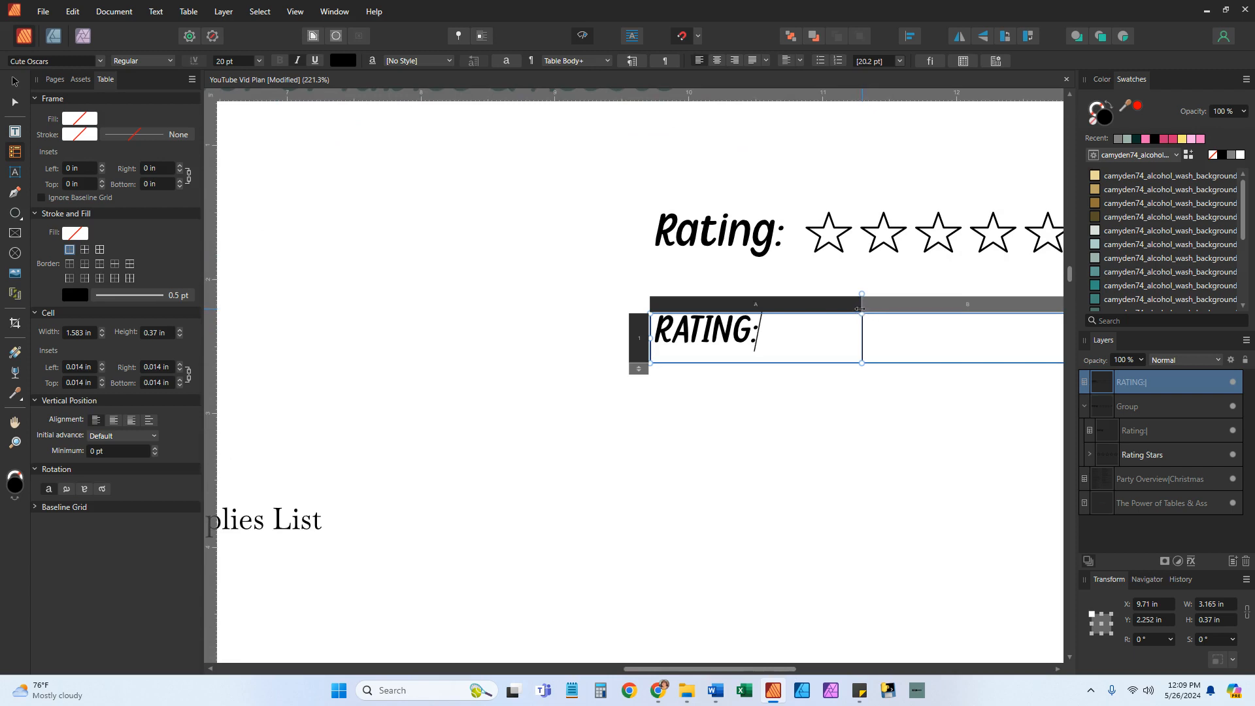
left_click_drag(860, 308, 769, 310)
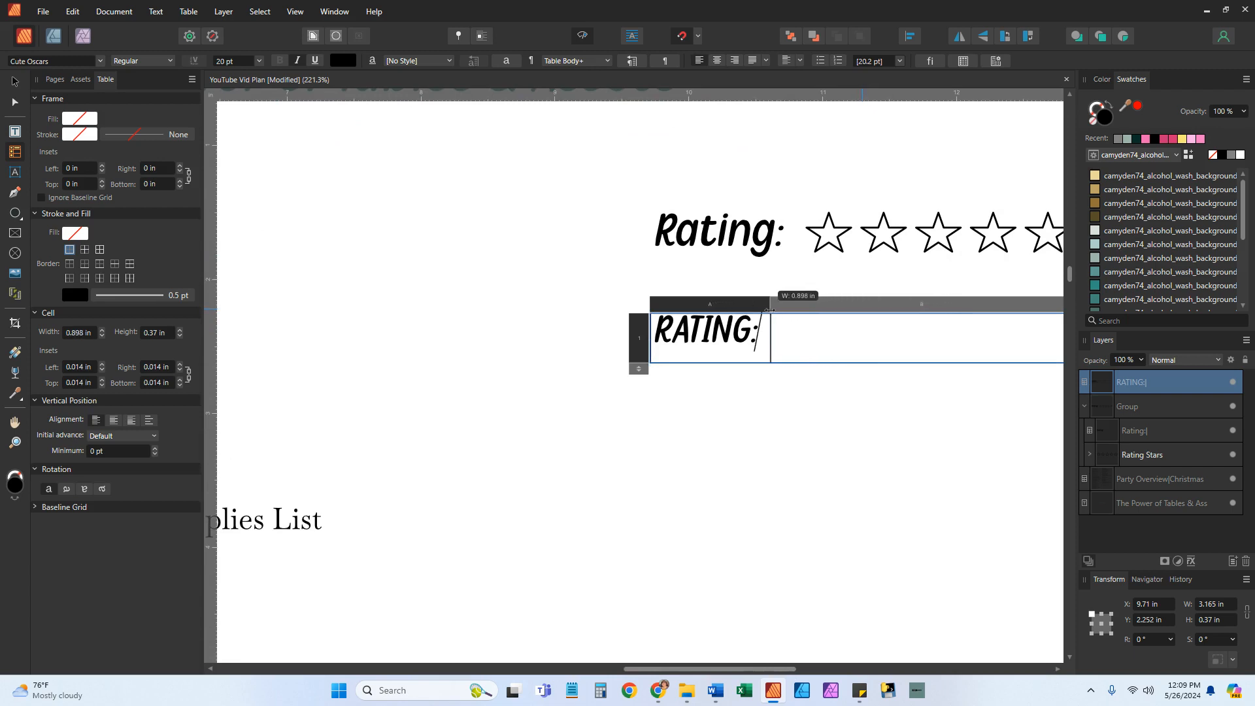
left_click(687, 661)
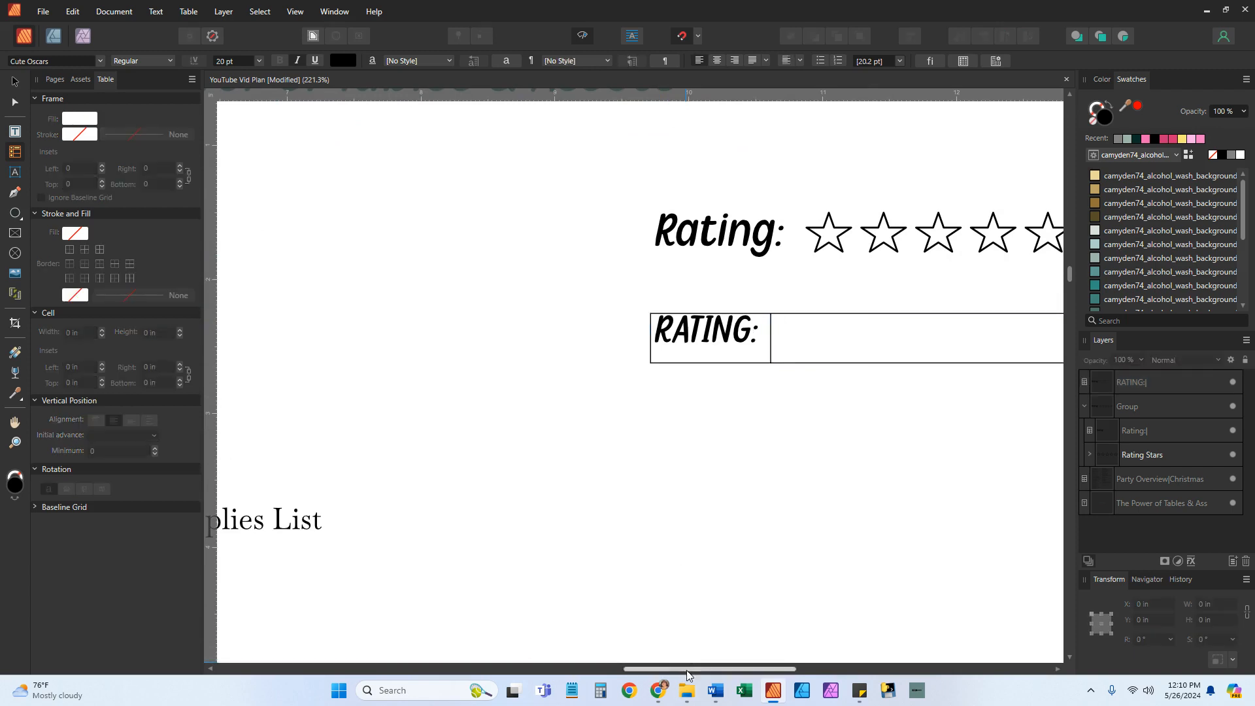
Step: Draw a five-point star about 0.23 in wide and 0.25 in high just below the start of the RATING table's second cell
left_click_drag(687, 671, 740, 670)
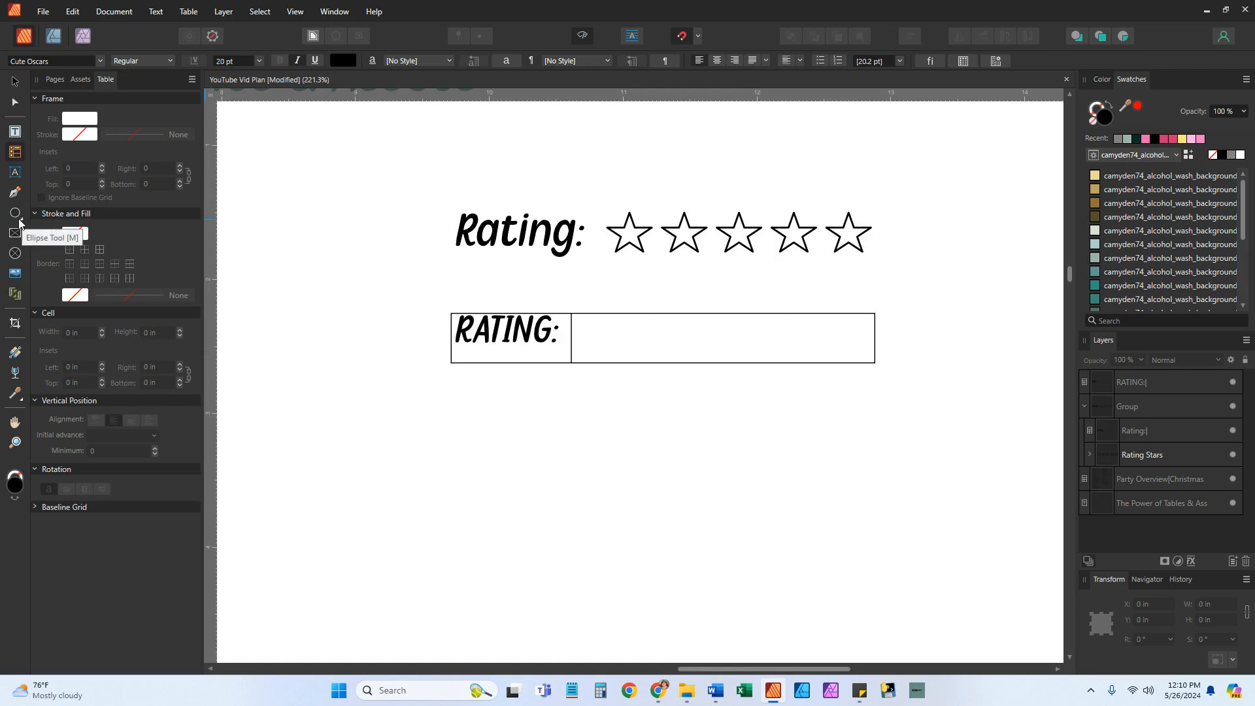
left_click(22, 223)
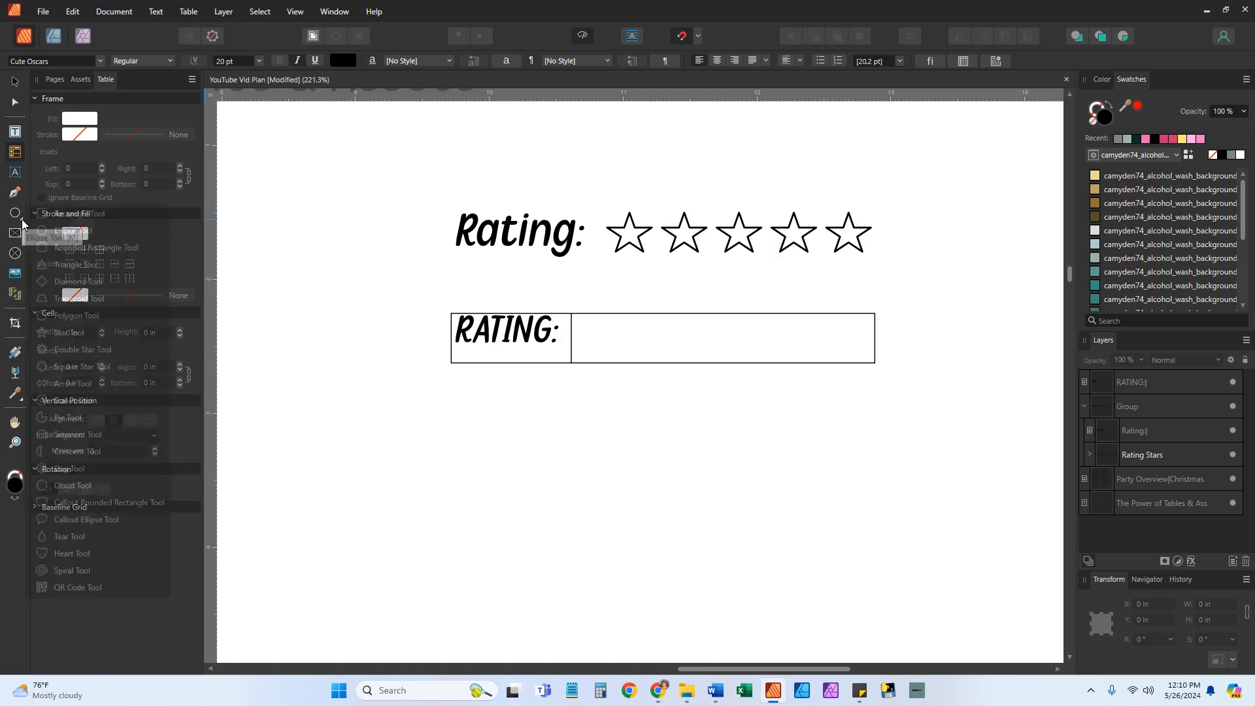
left_click(57, 332)
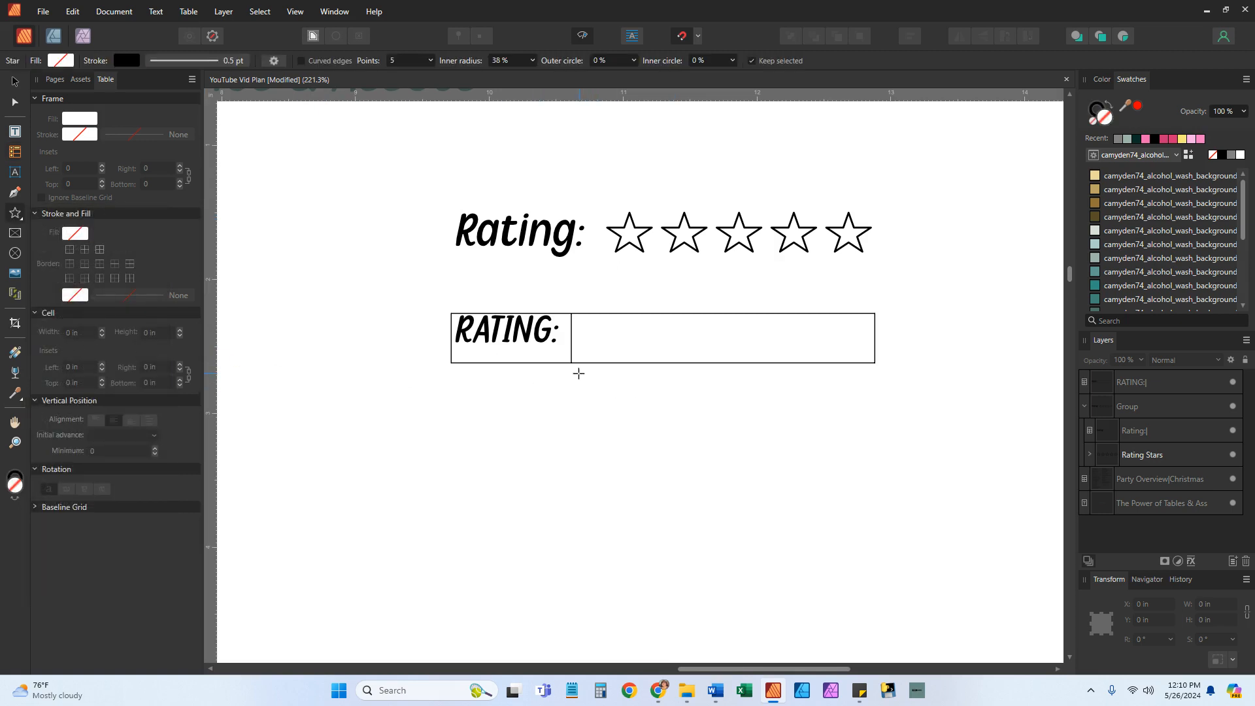
left_click_drag(577, 371, 607, 406)
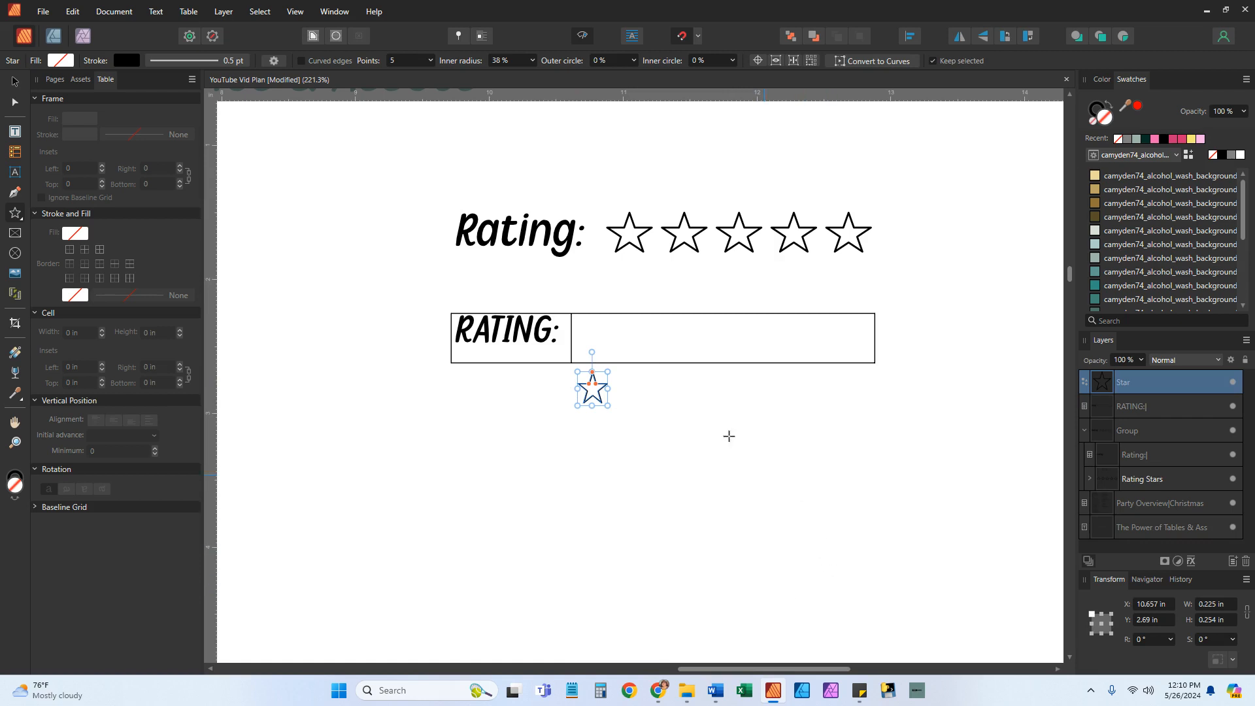
key("v")
left_click(634, 453)
mouse_move(587, 394)
left_mouse_down()
mouse_move(619, 390)
mouse_move(592, 393)
left_mouse_up()
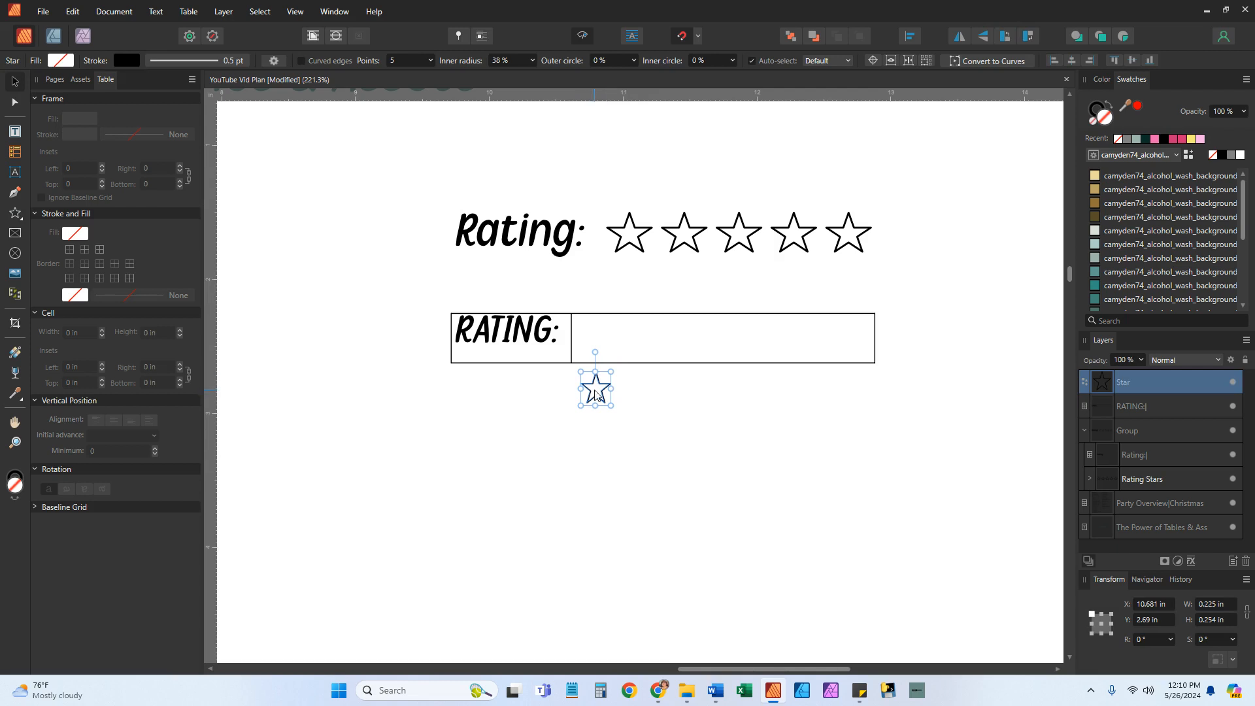
Step: Duplicate the star four times with equal spacing to form a horizontal row of five stars
key("ctrl+j")
left_click_drag(598, 393, 633, 391)
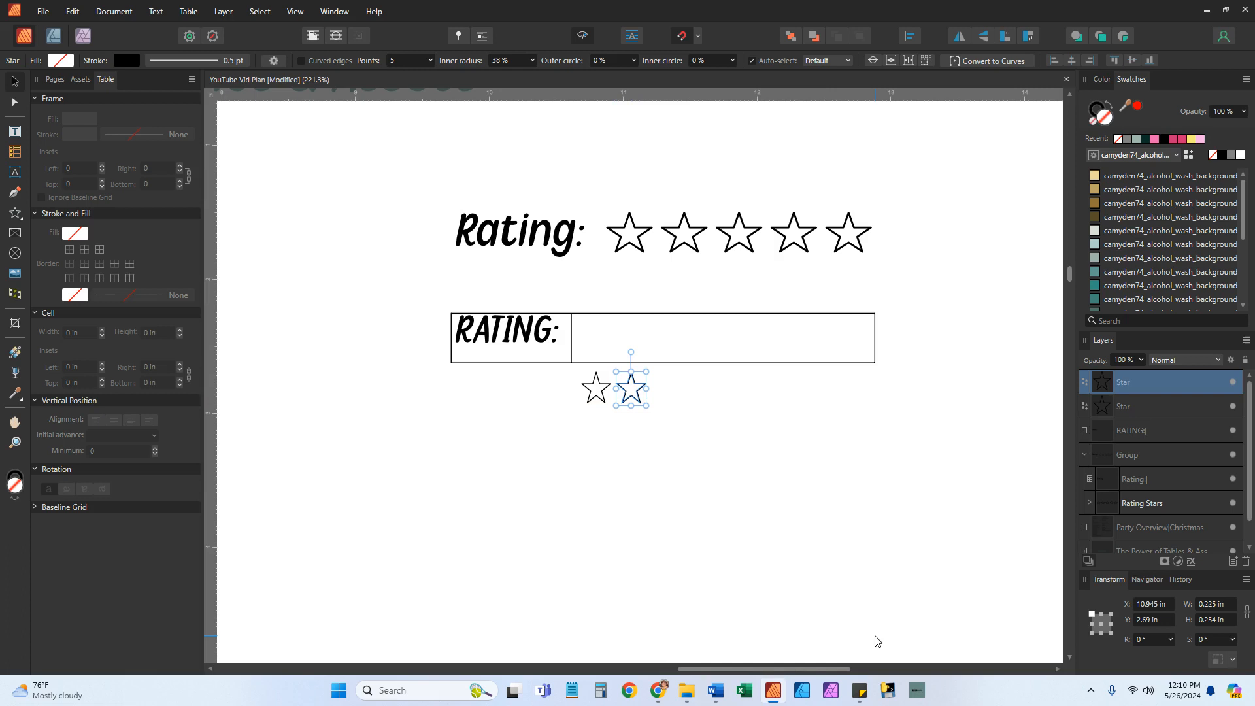
mouse_move(631, 394)
left_mouse_down()
mouse_move(662, 392)
mouse_move(614, 394)
mouse_move(631, 394)
left_mouse_up()
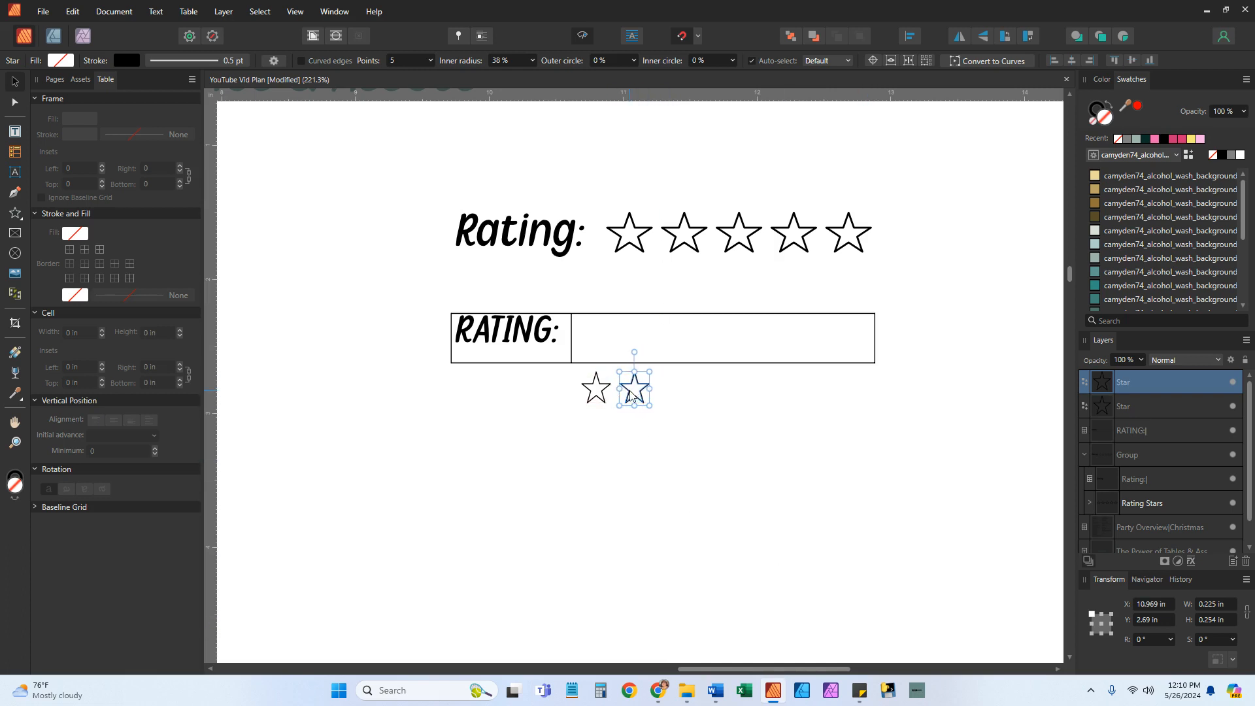
key("ctrl+j")
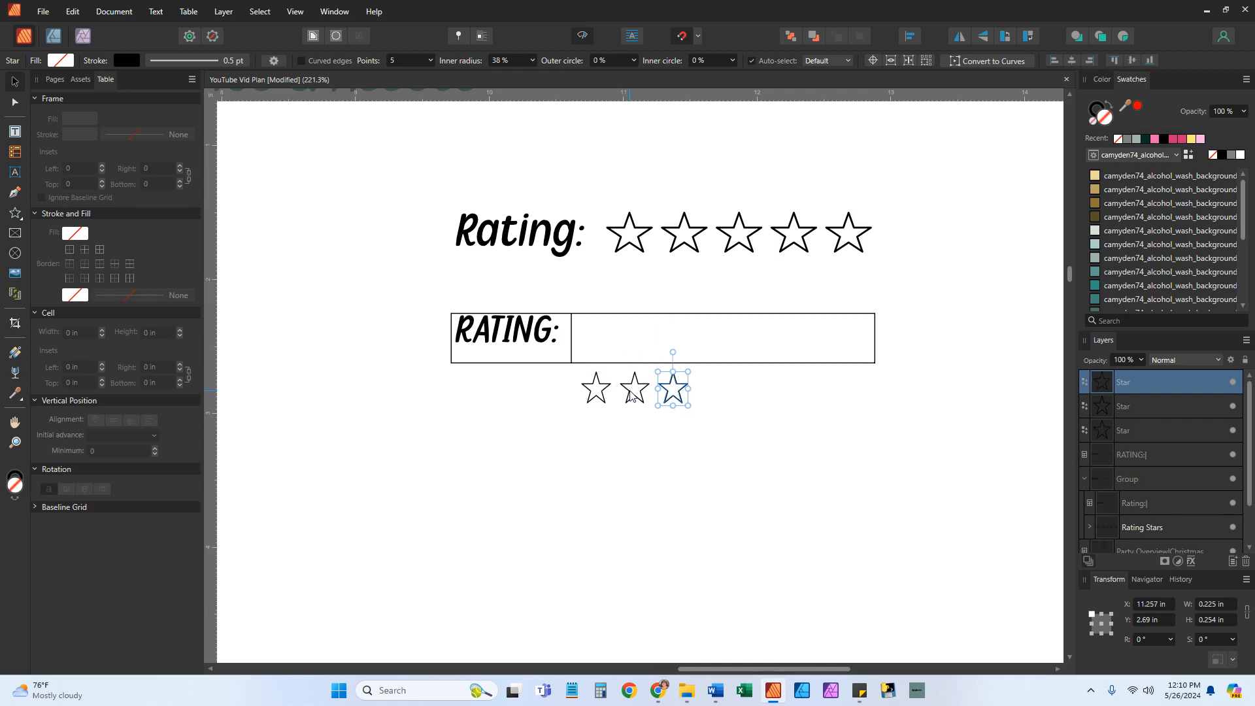
key("ctrl+j")
key("ctrl+j")
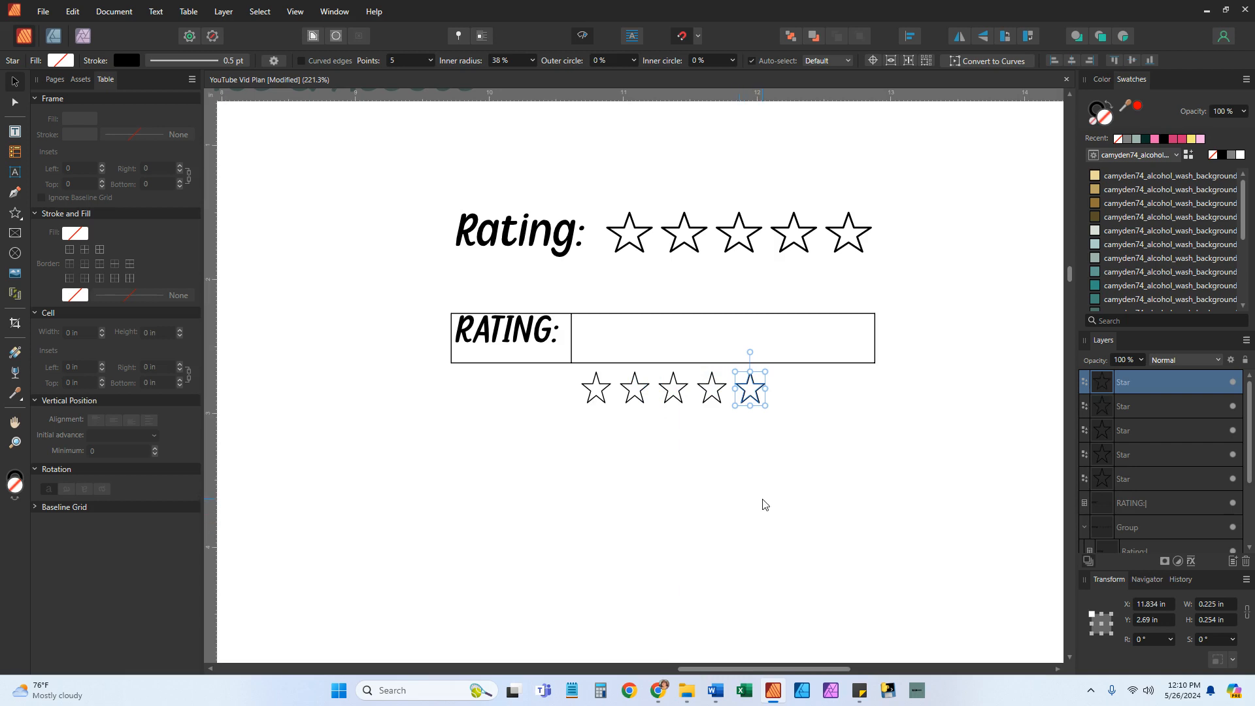
Step: Select all five small stars together and move them up into the second cell of the RATING table
left_click(774, 445)
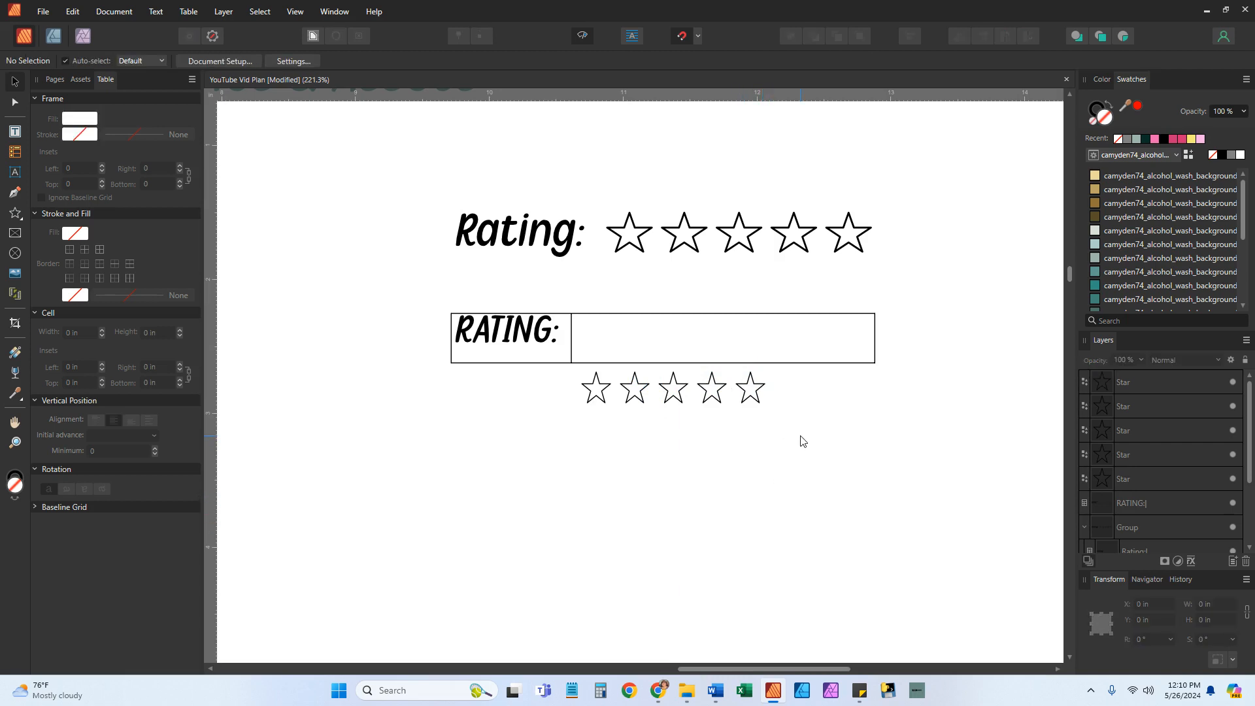
left_click_drag(792, 446, 570, 363)
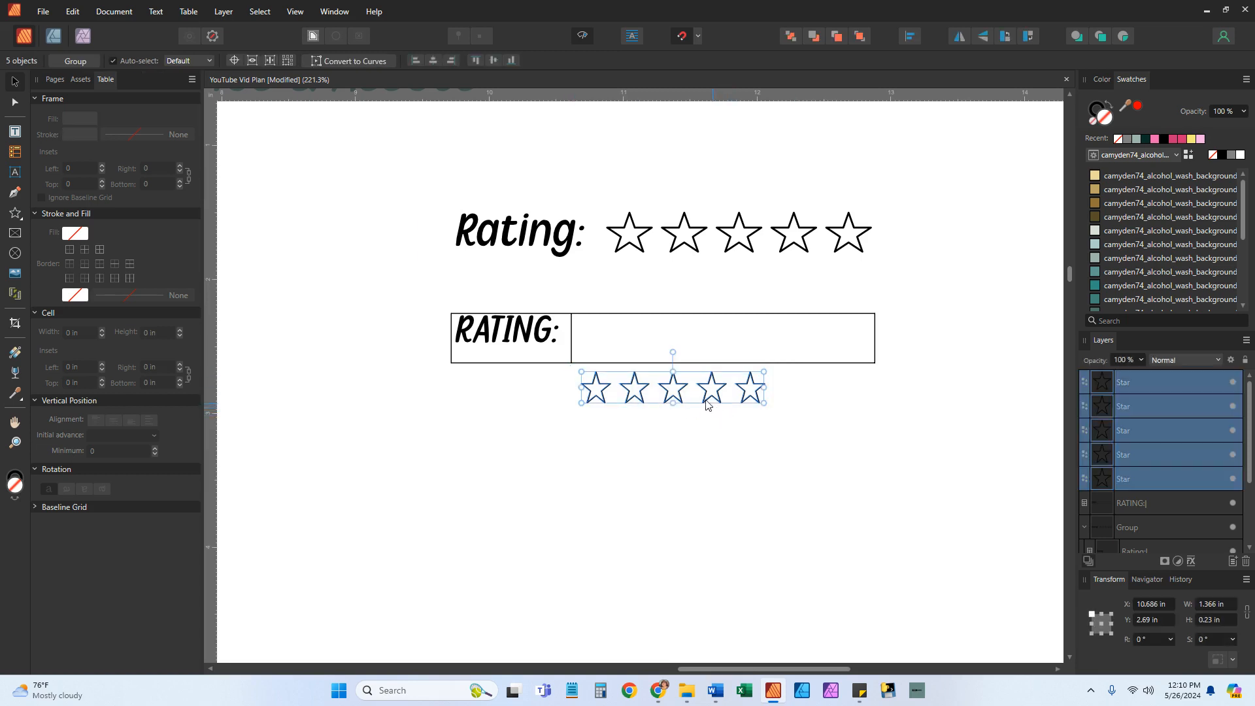
left_click_drag(697, 387, 697, 337)
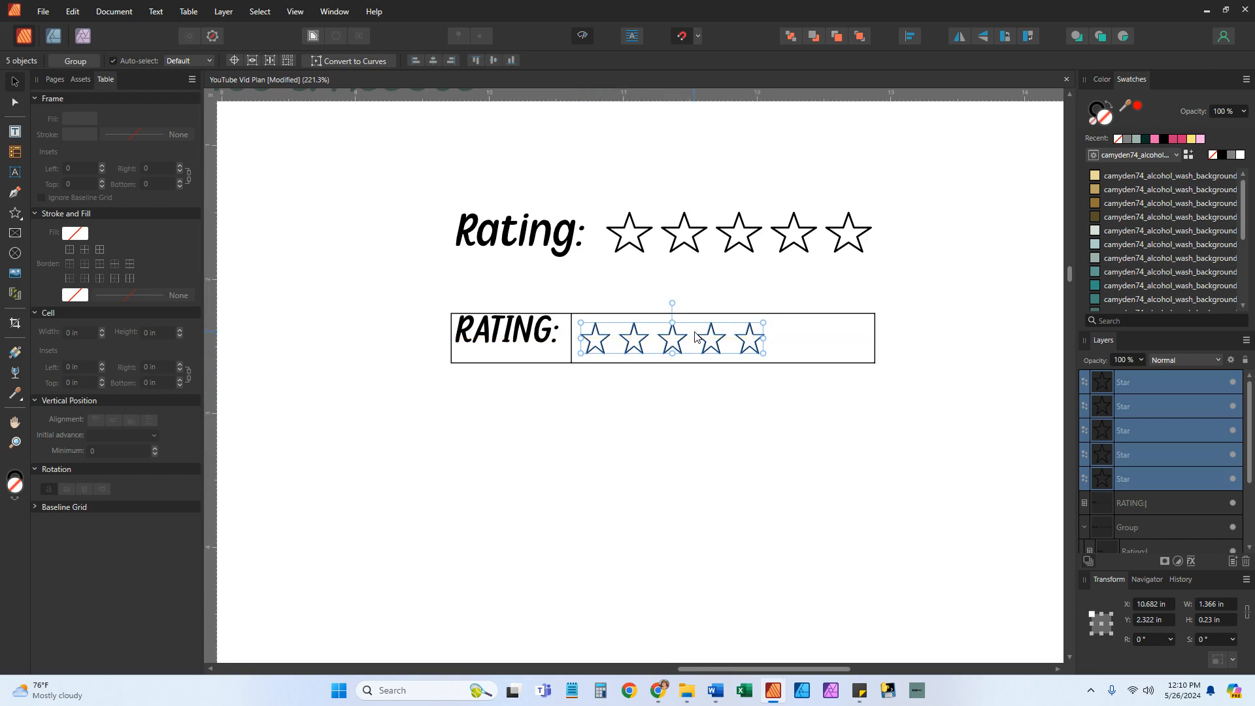
Step: Left-align the RATING: text, center it vertically in its cell, and deselect the table
left_click(555, 335)
double_click(558, 335)
key("ctrl+a")
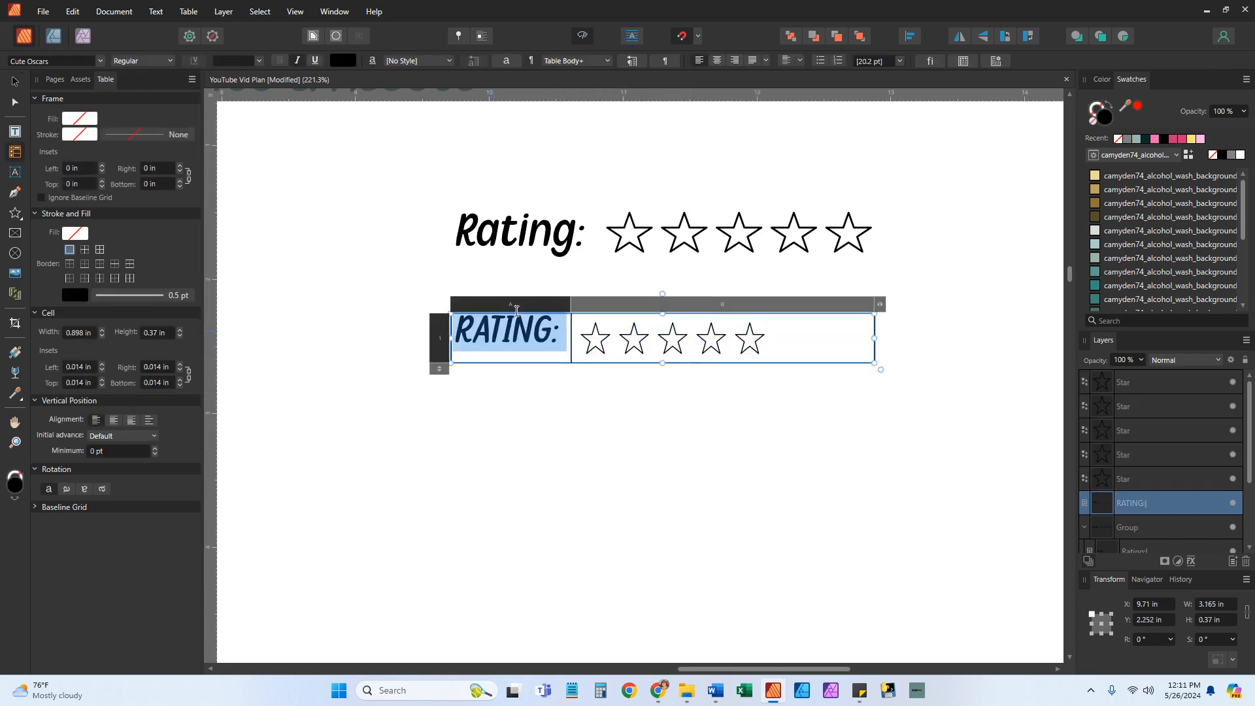
left_click(718, 61)
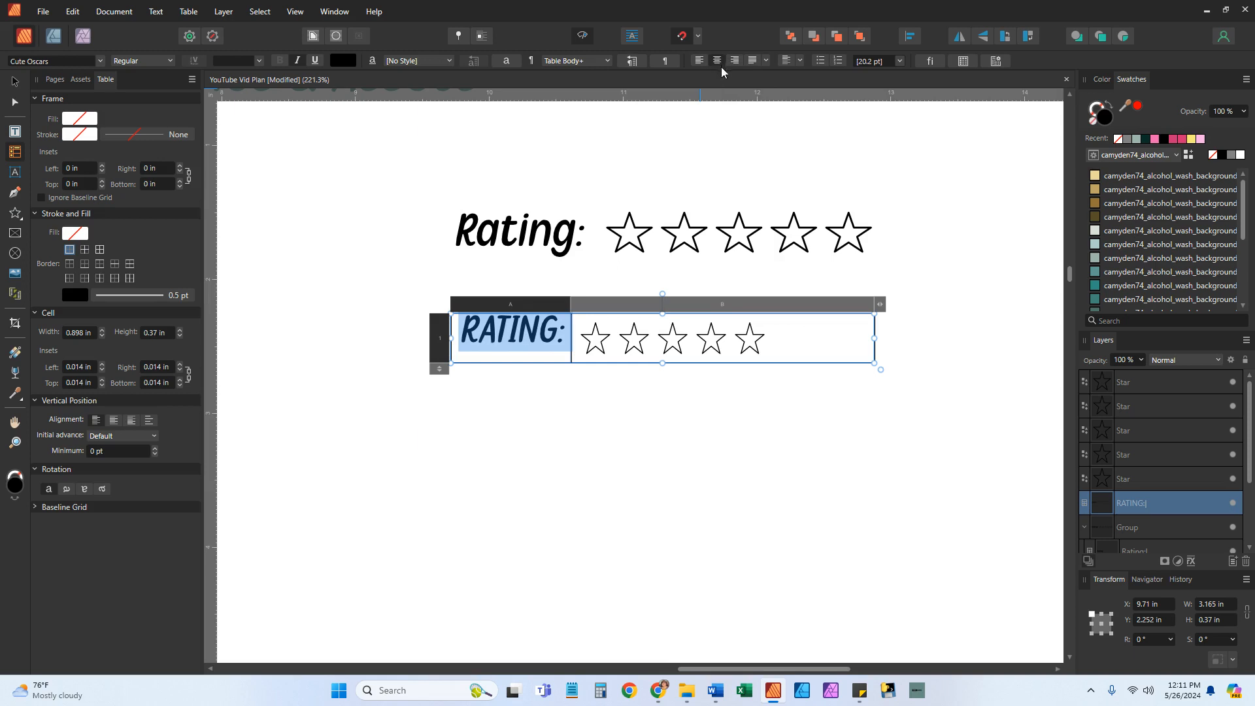
left_click(800, 61)
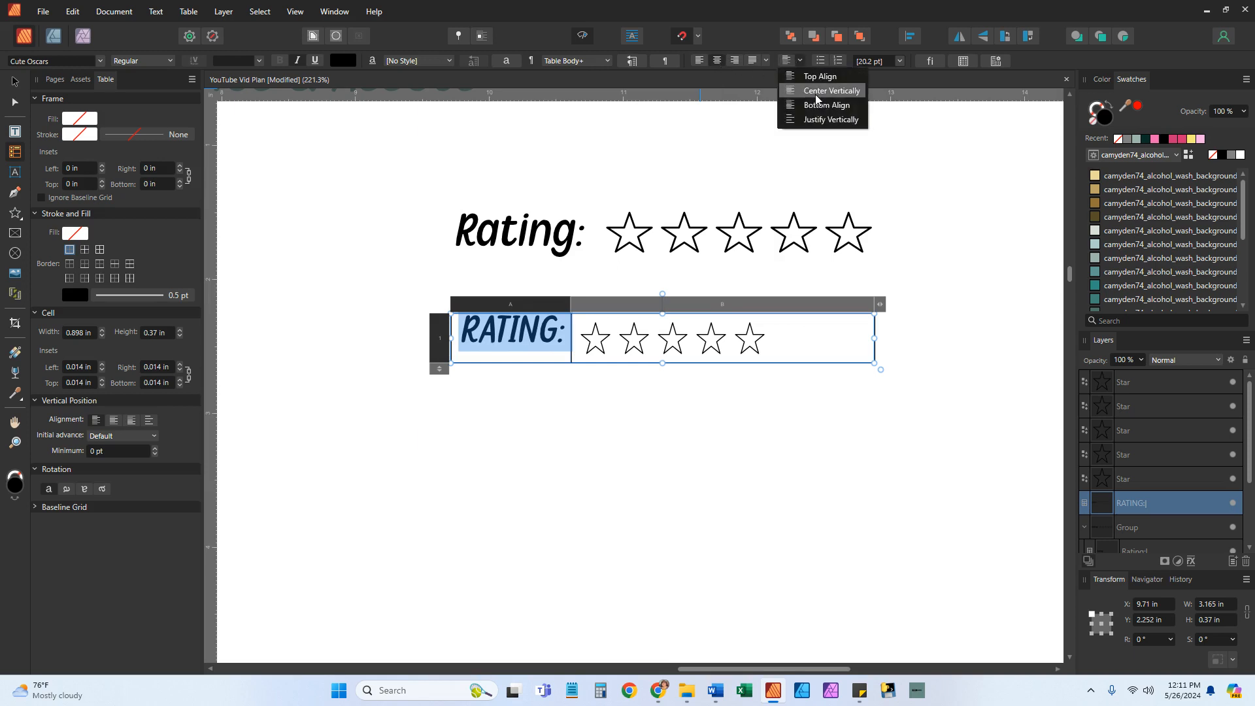
left_click(699, 61)
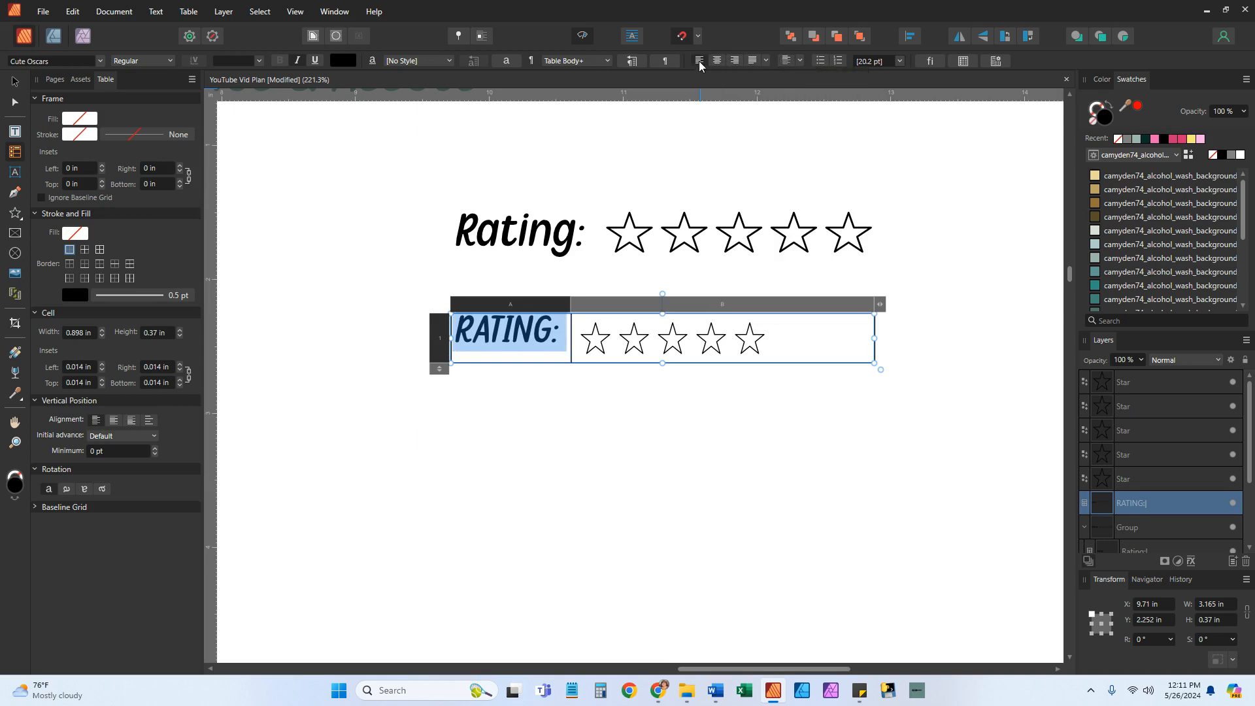
left_click(801, 61)
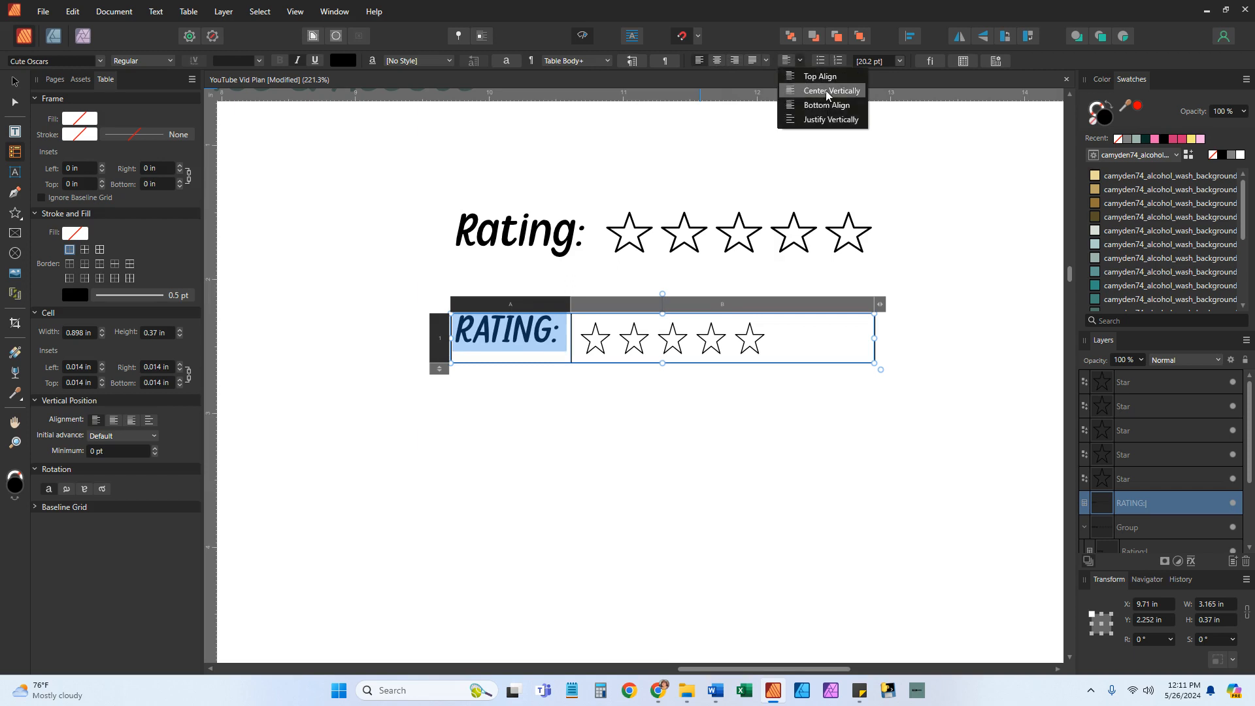
left_click(826, 91)
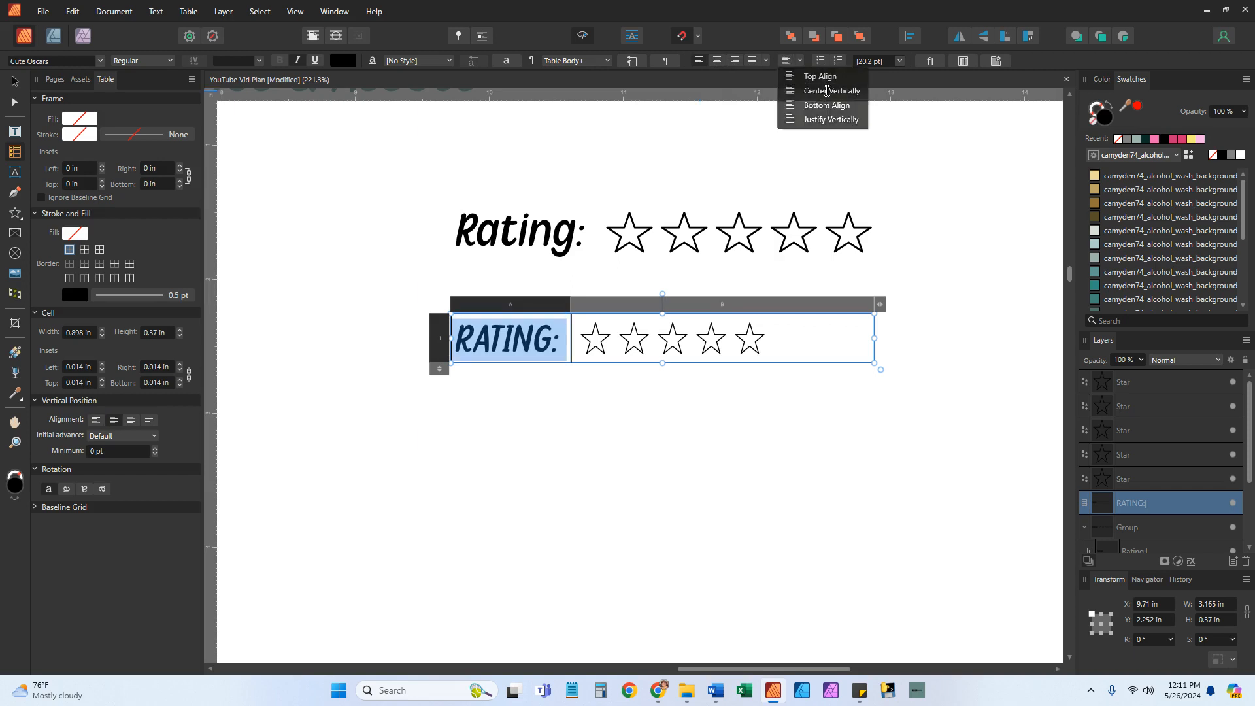
left_click(669, 439)
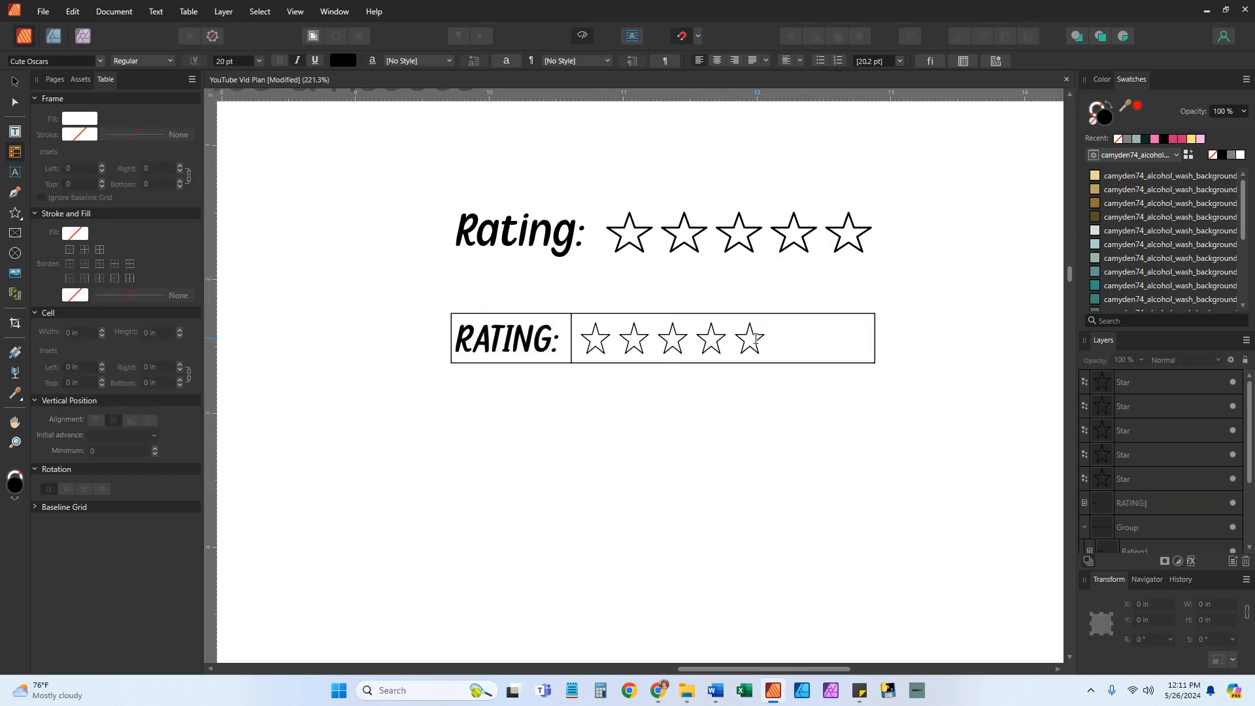
Step: Narrow the RATING table to about 2.53 in, adjust the column divider so RATING: fits on one line, and deselect it
left_click(815, 337)
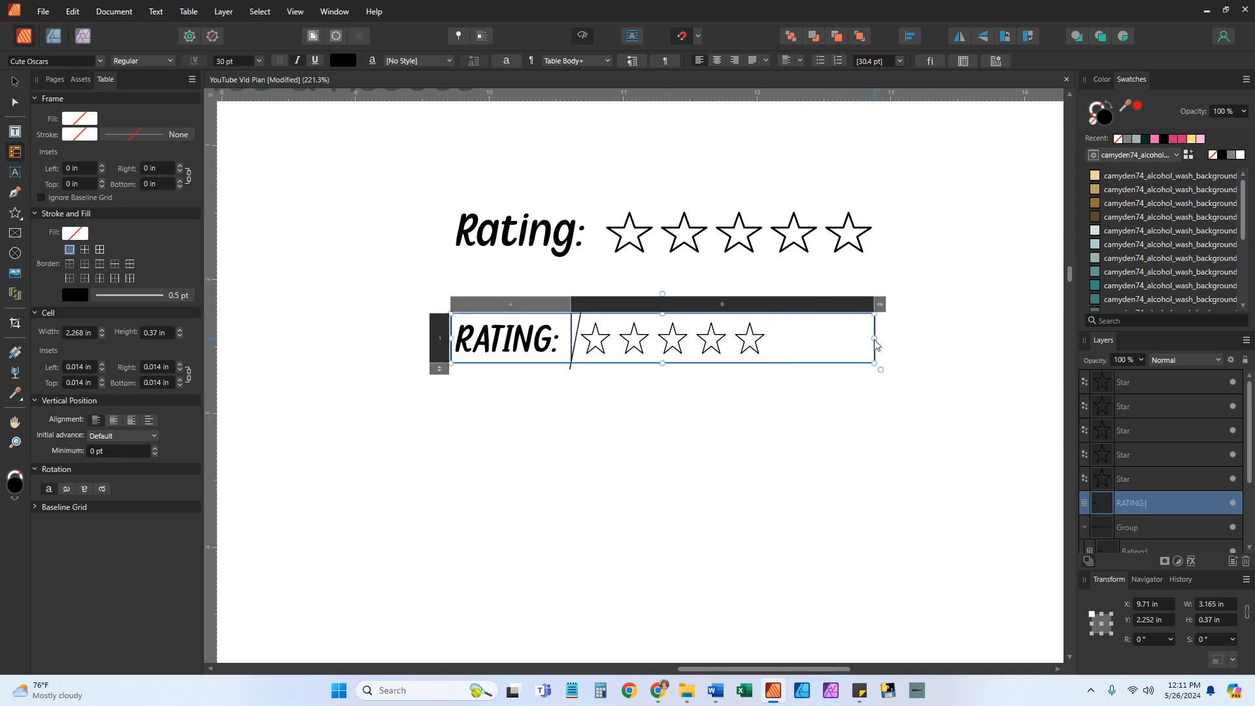
left_click_drag(877, 339, 792, 345)
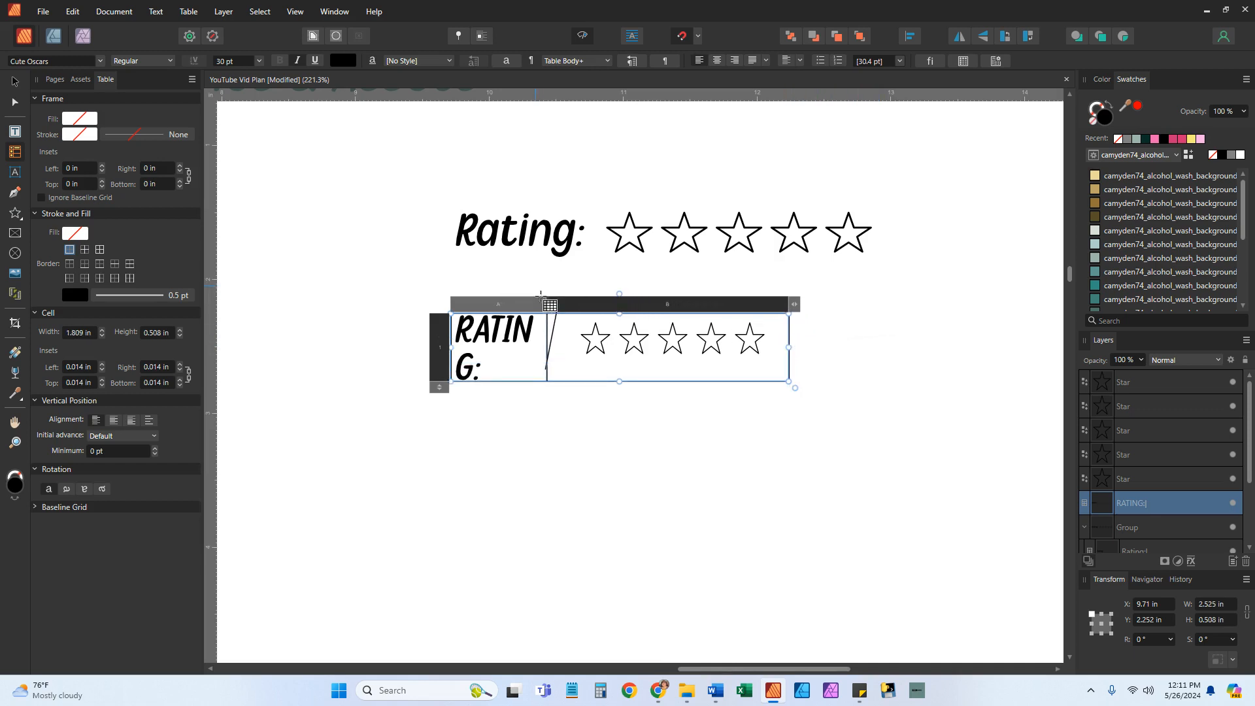
left_click_drag(546, 305, 566, 306)
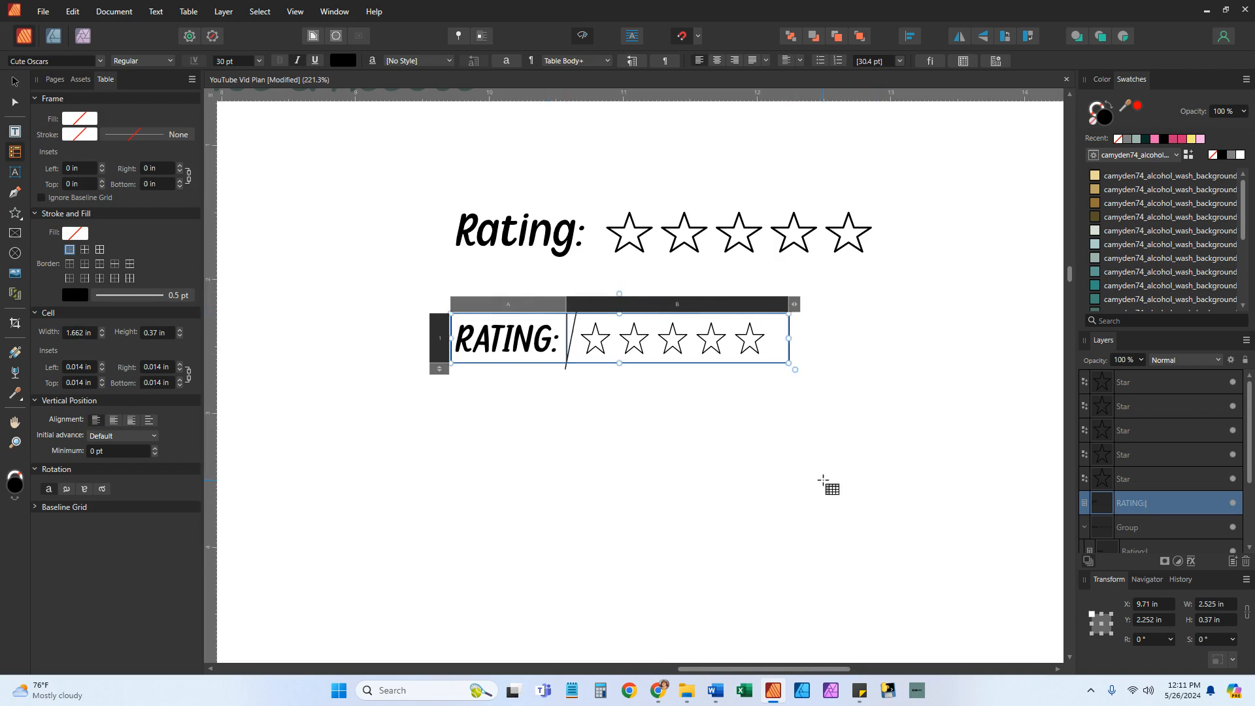
left_click(823, 481)
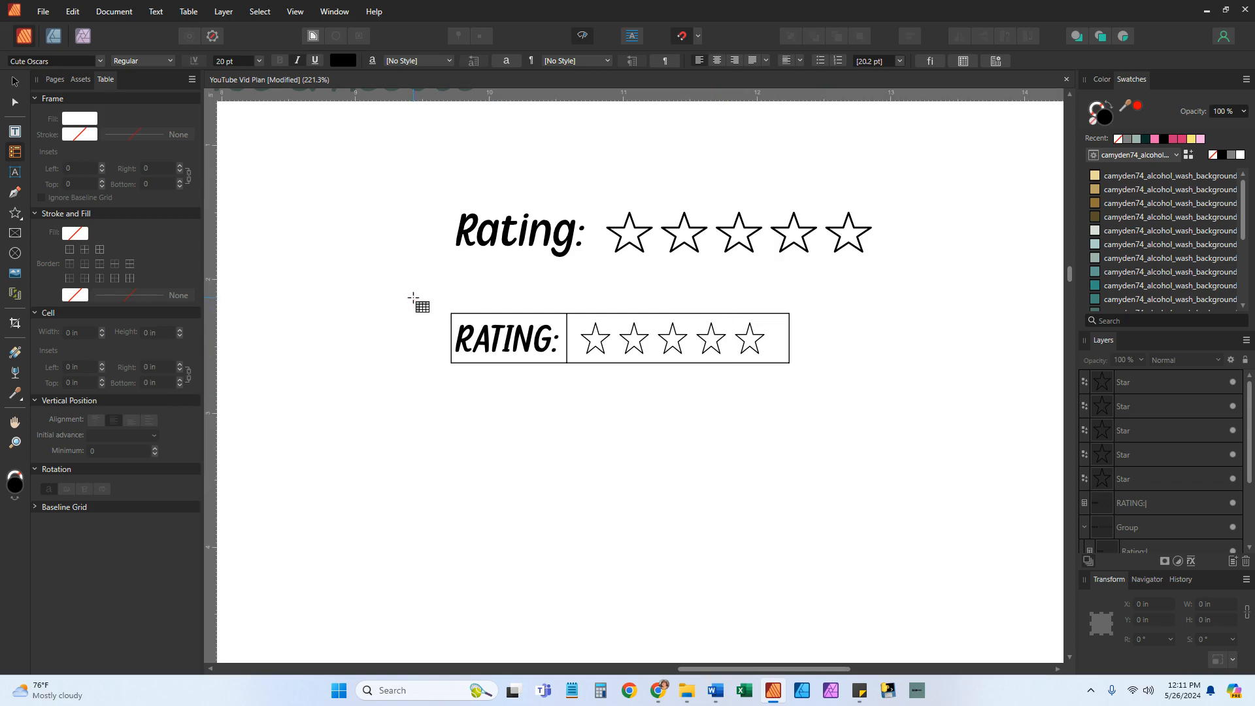
Step: Select the RATING table with its five stars and enlarge them together to about 3.02 in wide and 0.46 in high
key("v")
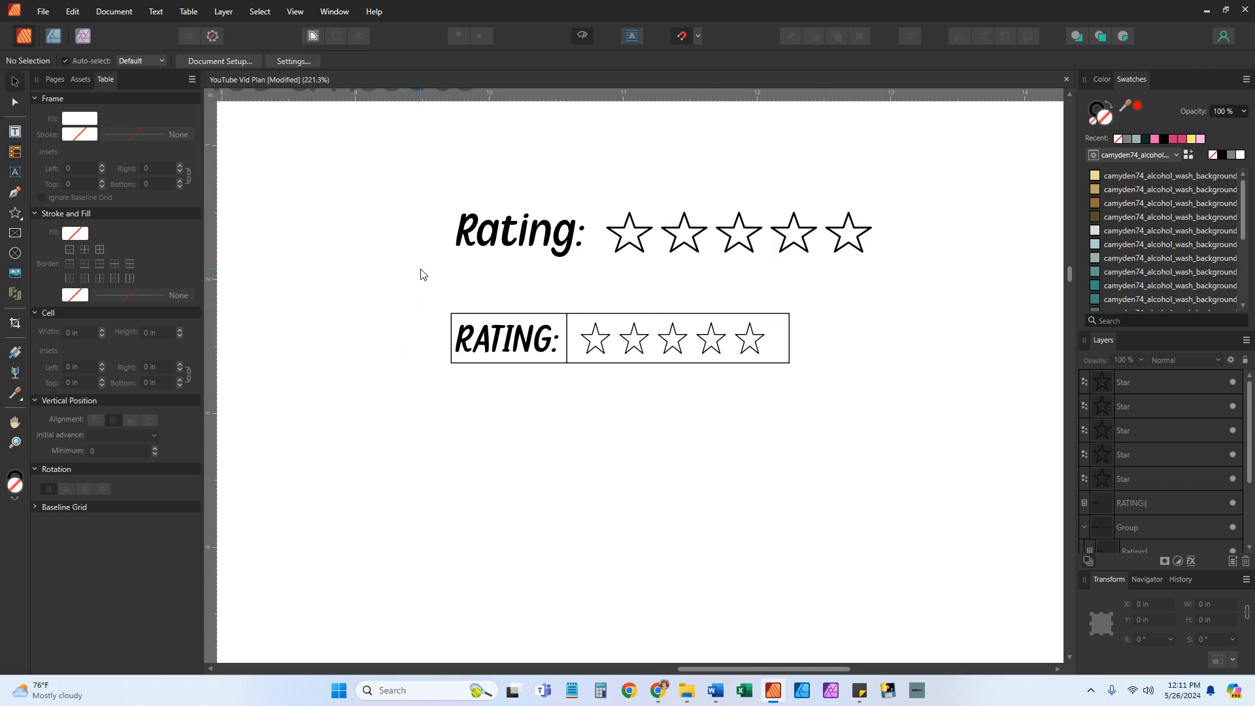
left_click_drag(420, 273, 857, 387)
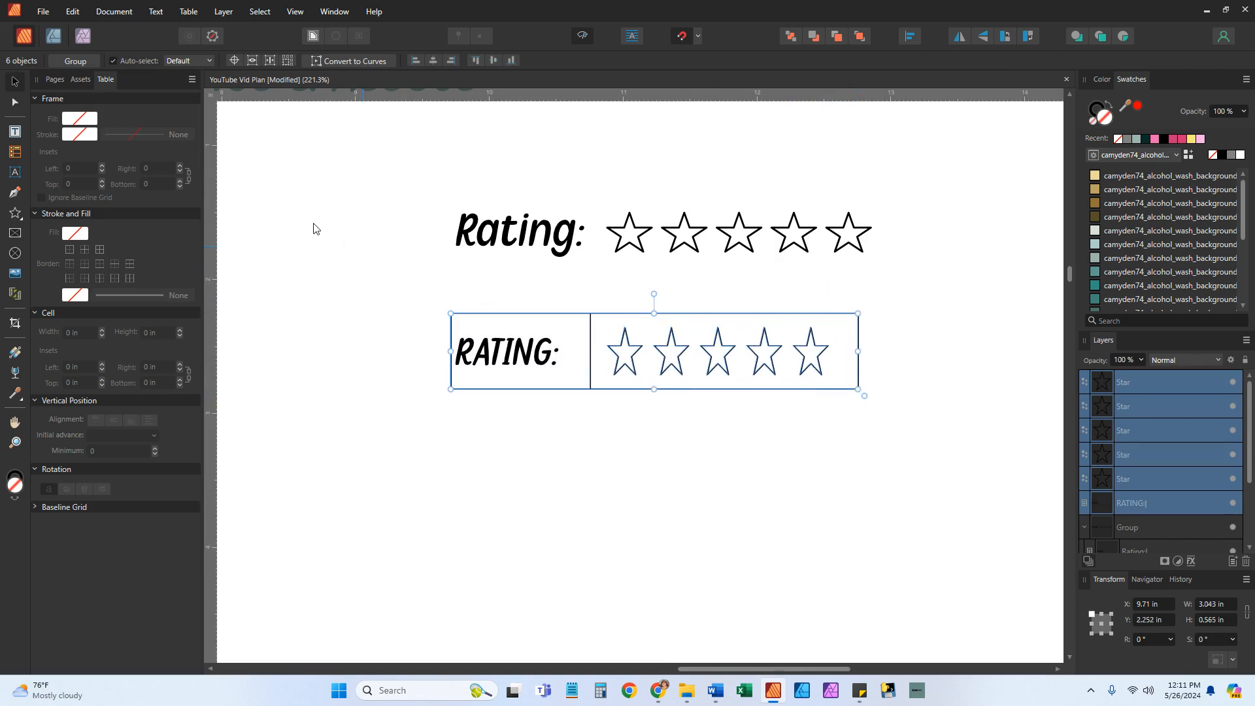
left_click(74, 11)
left_click(85, 24)
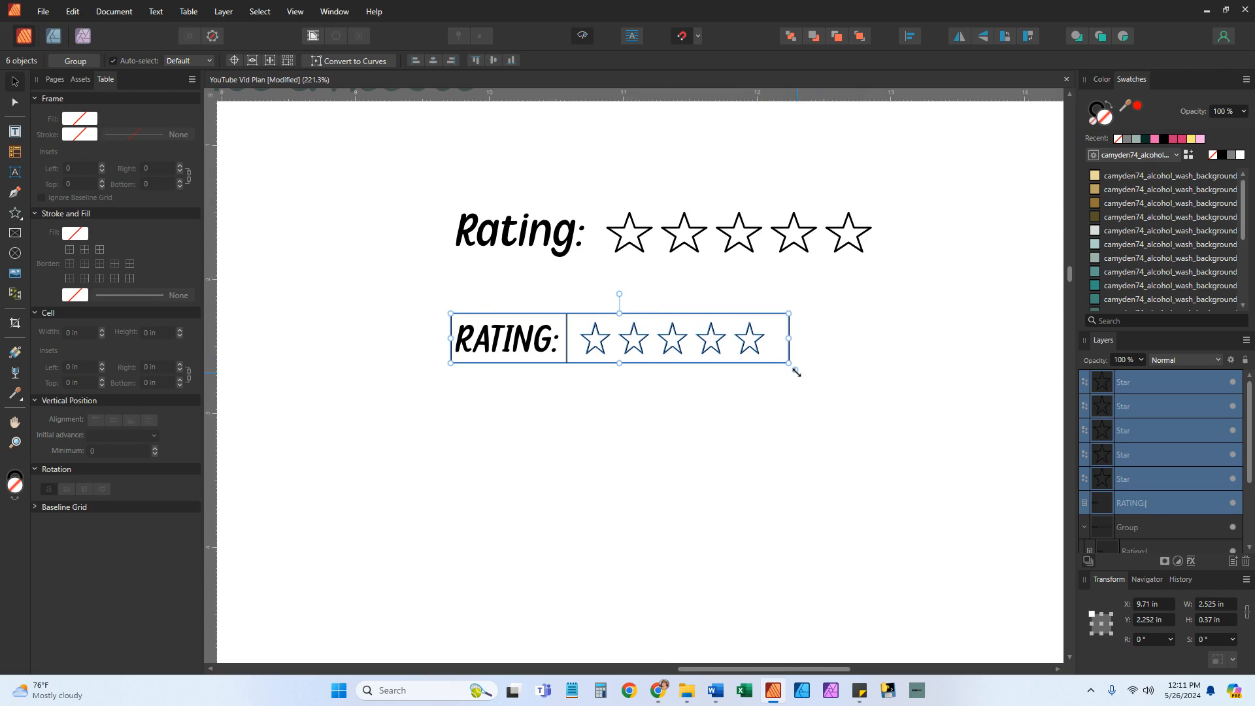
left_click_drag(796, 371, 879, 397)
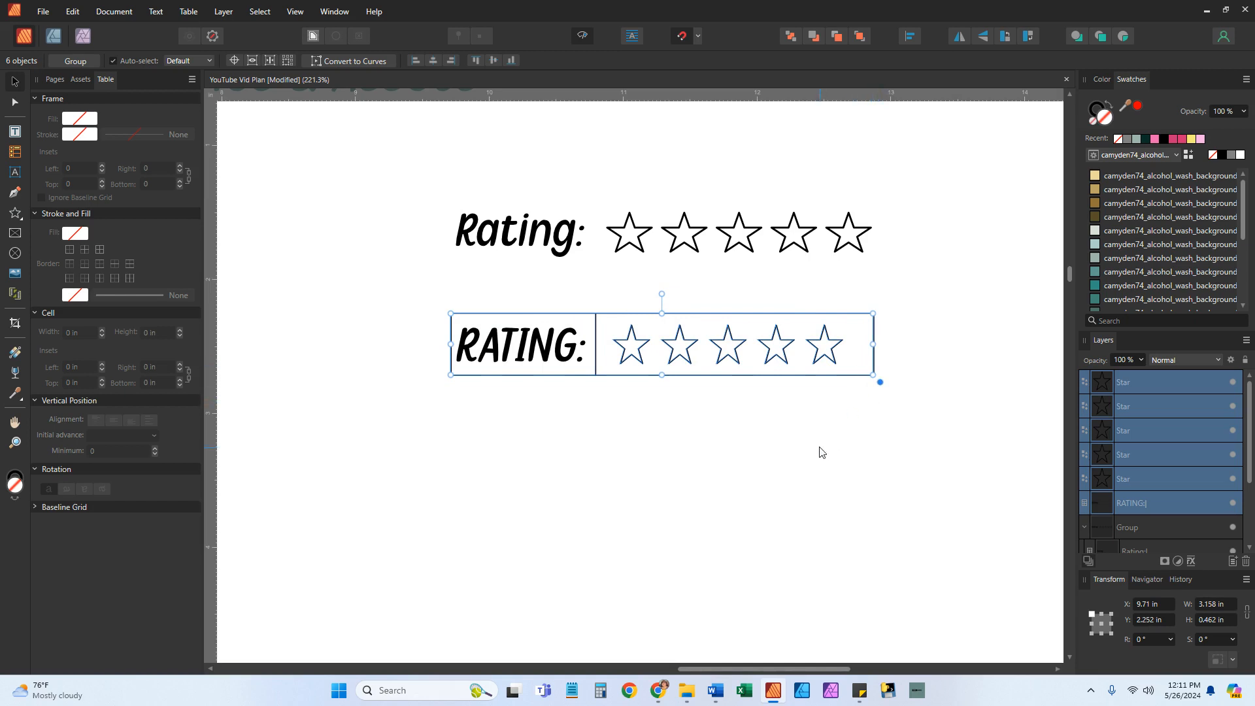
left_click_drag(872, 344, 854, 344)
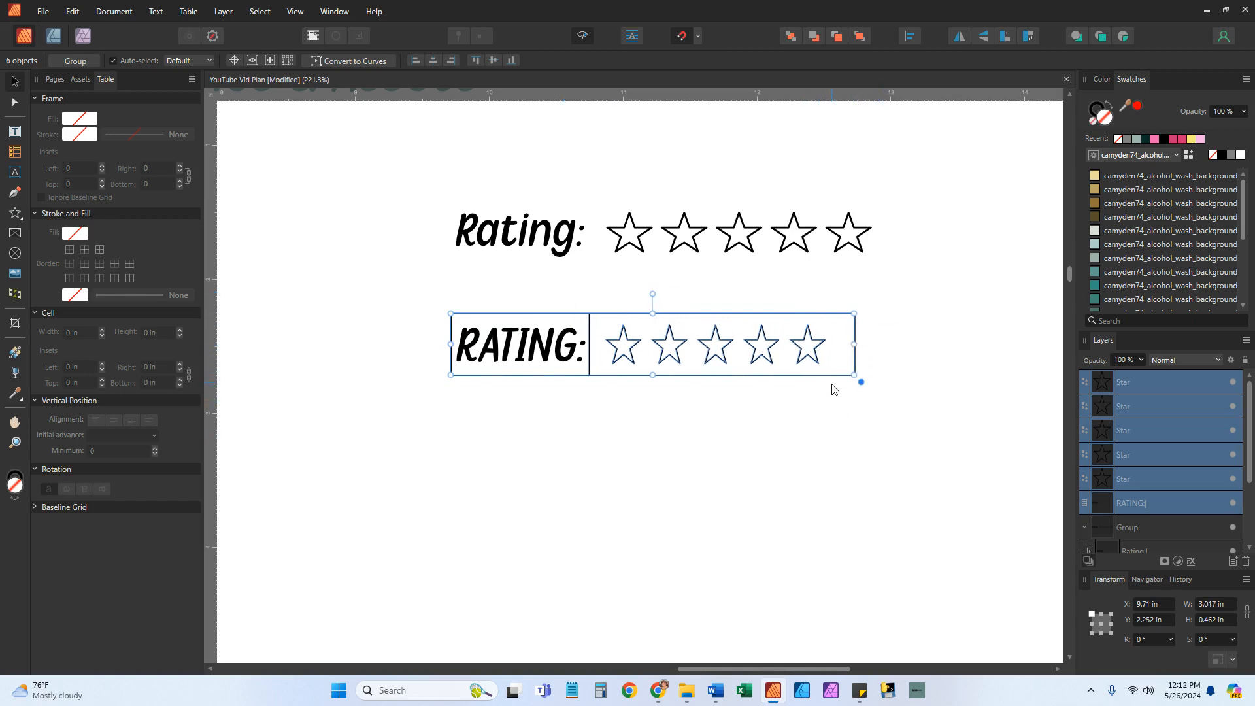
Step: Narrow the star column of the RATING table so the whole table is about 2.85 in wide, and deselect it
left_click(841, 330)
double_click(822, 328)
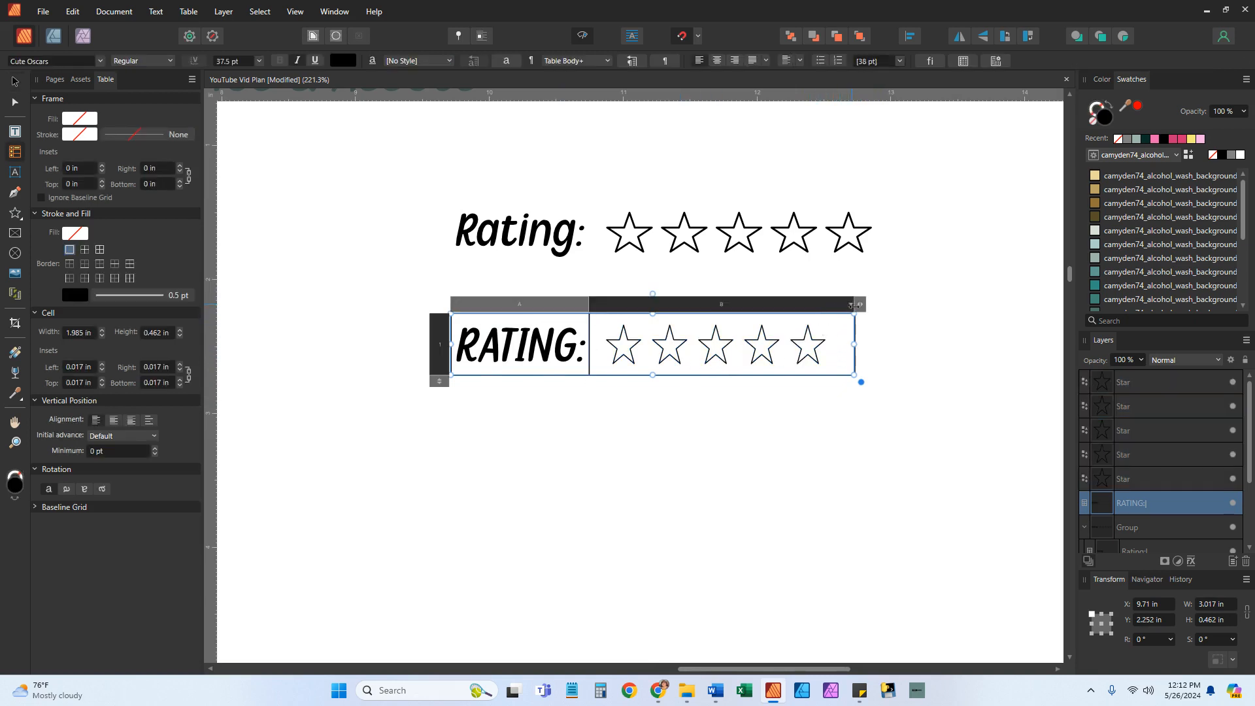
left_click_drag(850, 305, 832, 305)
left_click(720, 441)
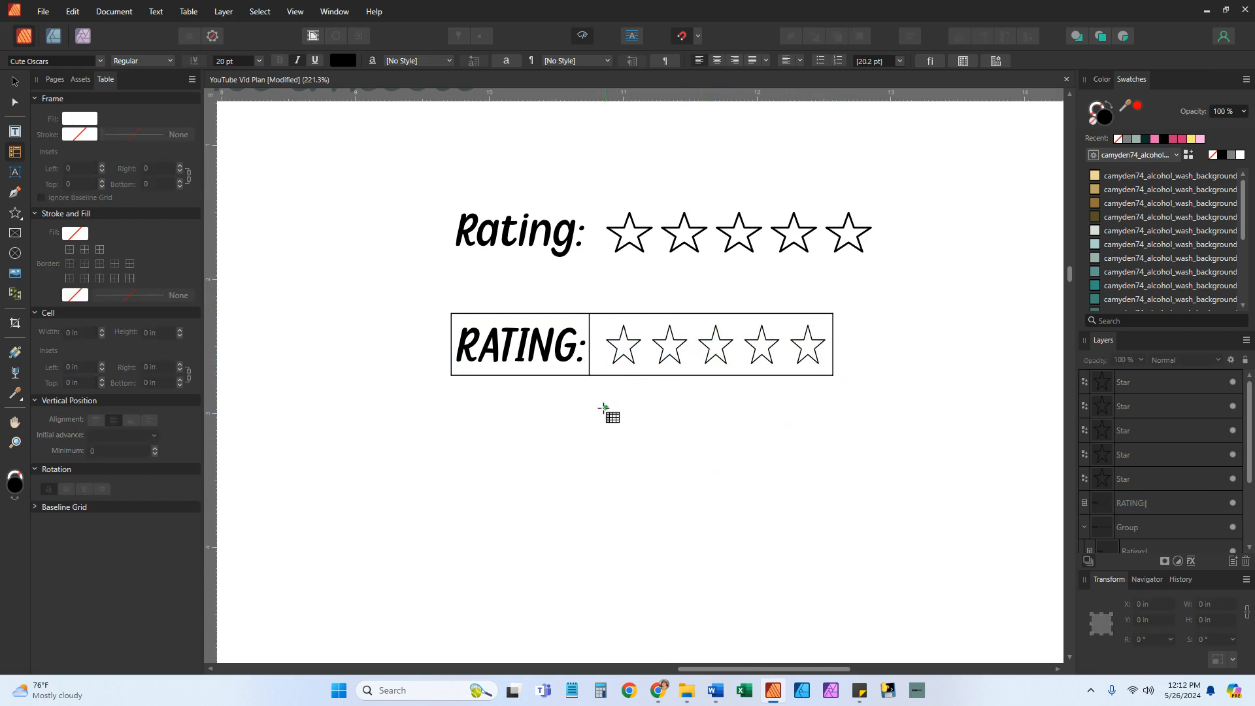
Step: Nudge the RATING table slightly, select it together with its five stars, and group them
key("v")
mouse_move(647, 355)
left_mouse_down()
mouse_move(644, 324)
mouse_move(641, 357)
left_mouse_up()
left_click_drag(419, 289, 895, 445)
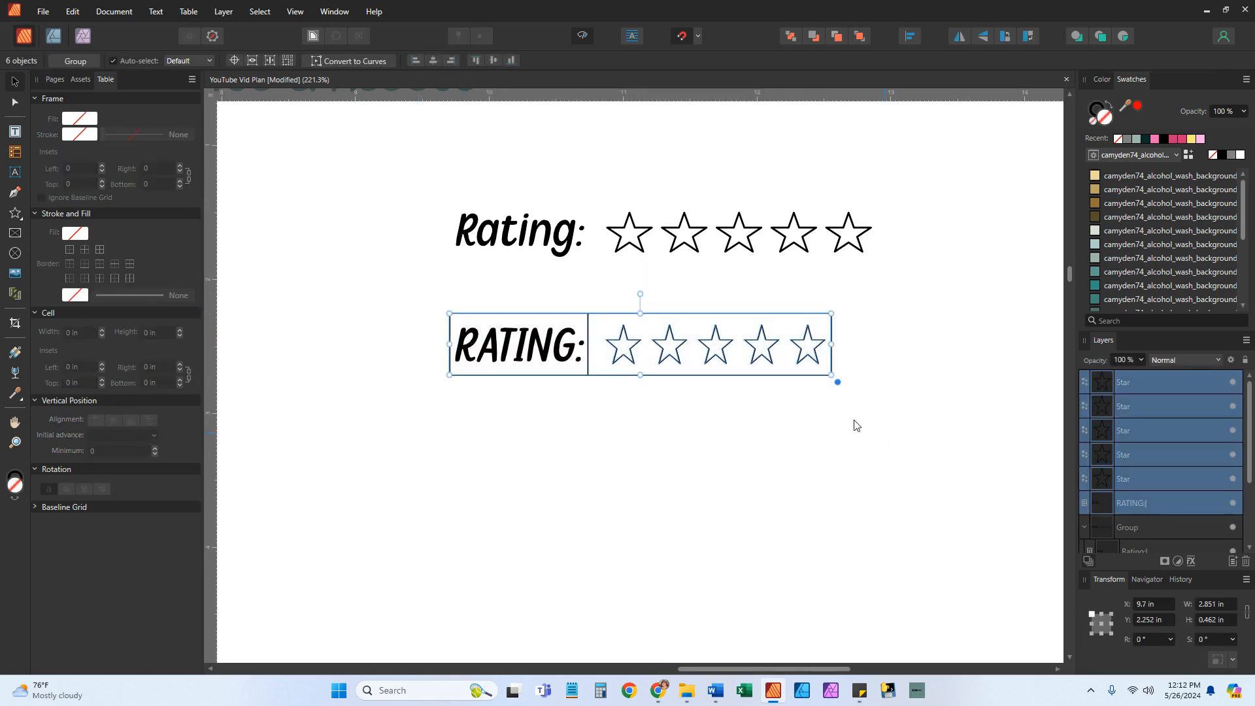
right_click(764, 352)
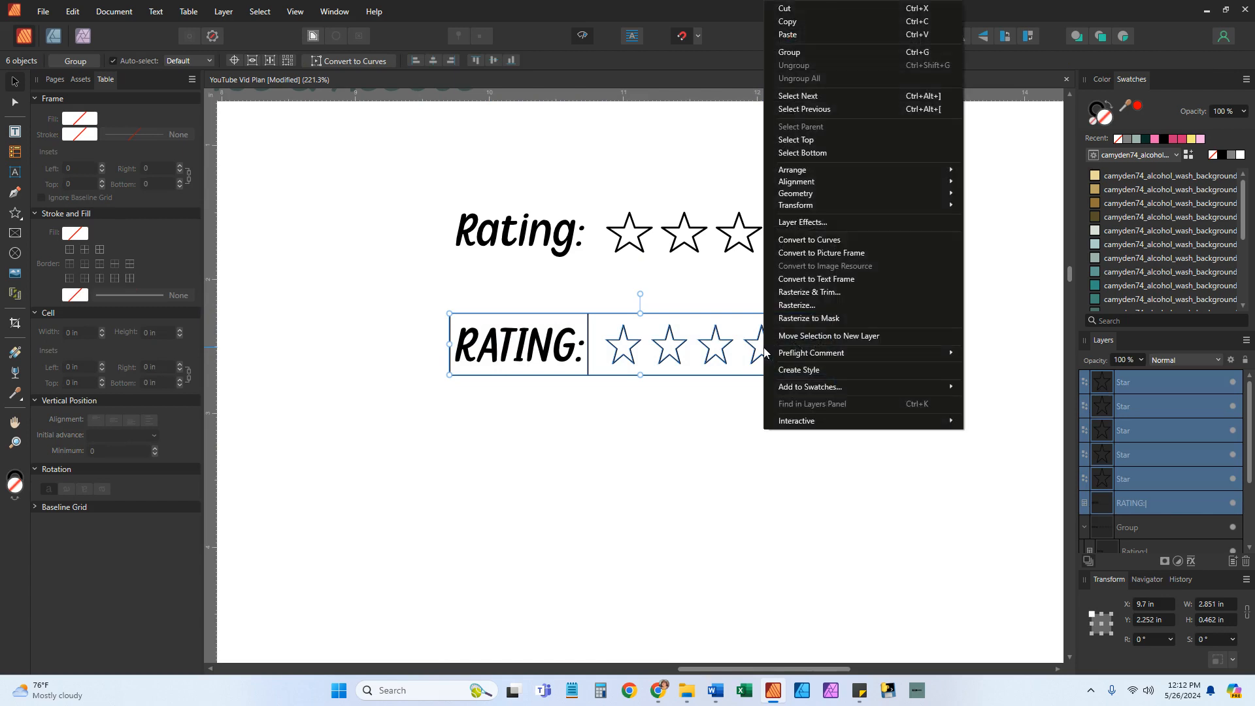
left_click(792, 53)
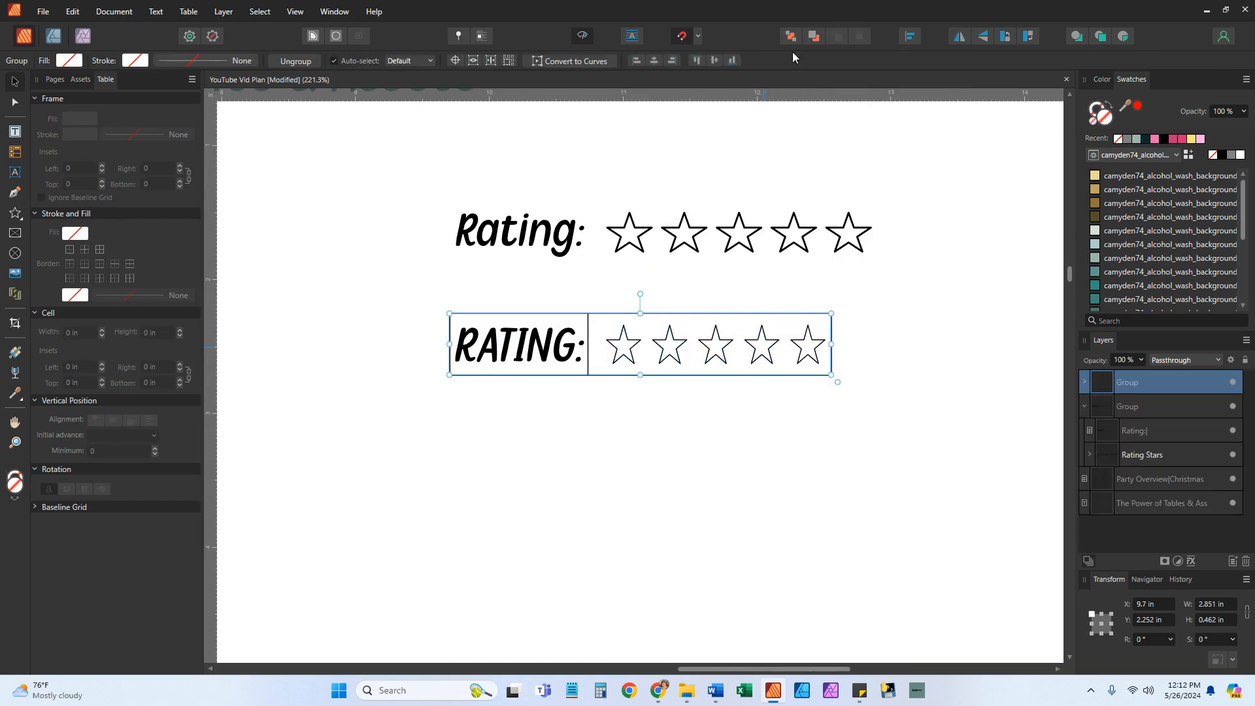
Step: Name the new group Rating Stars and move it to about X 10.1 in, Y 2.18 in
double_click(1134, 384)
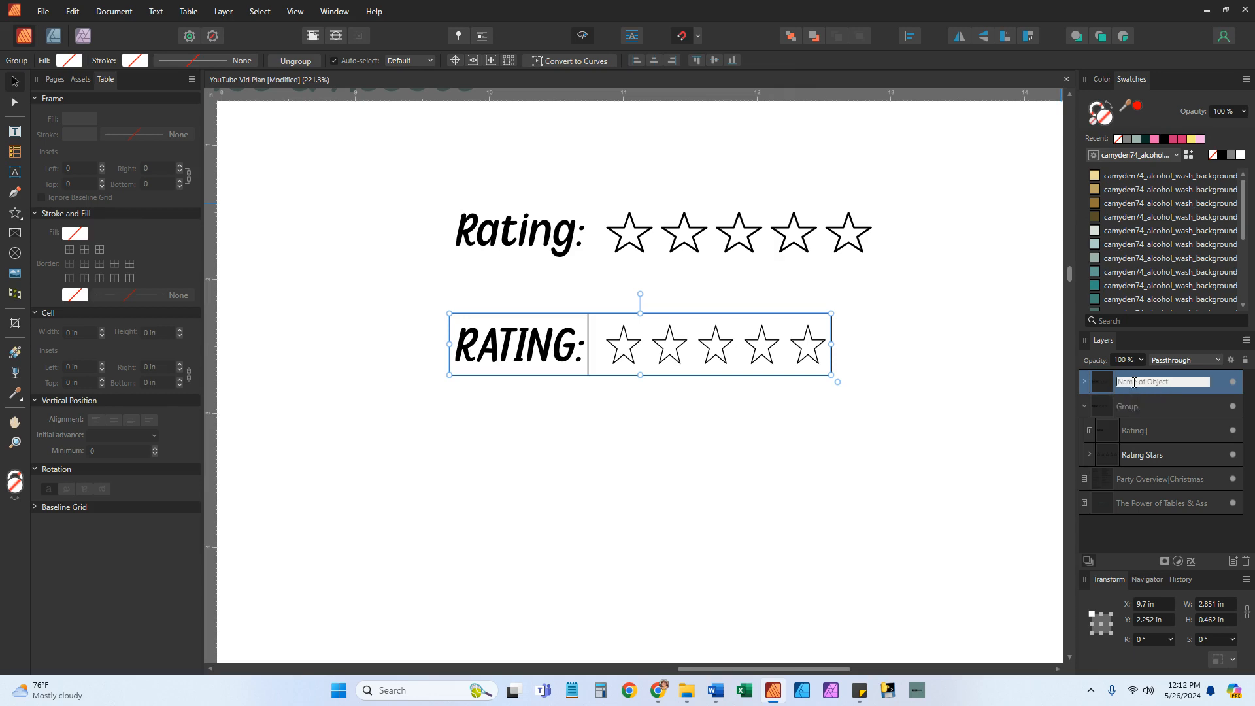
type("Rating Stars")
key("Return")
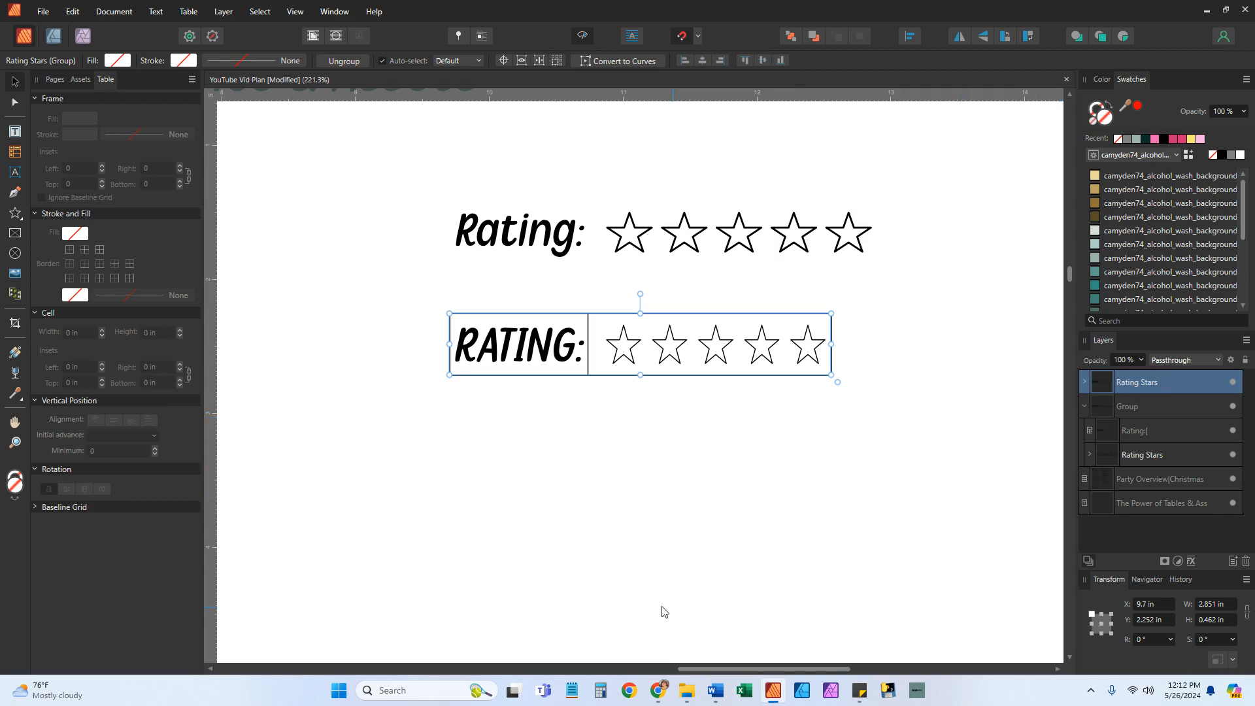
left_click_drag(684, 366, 732, 332)
left_click(716, 488)
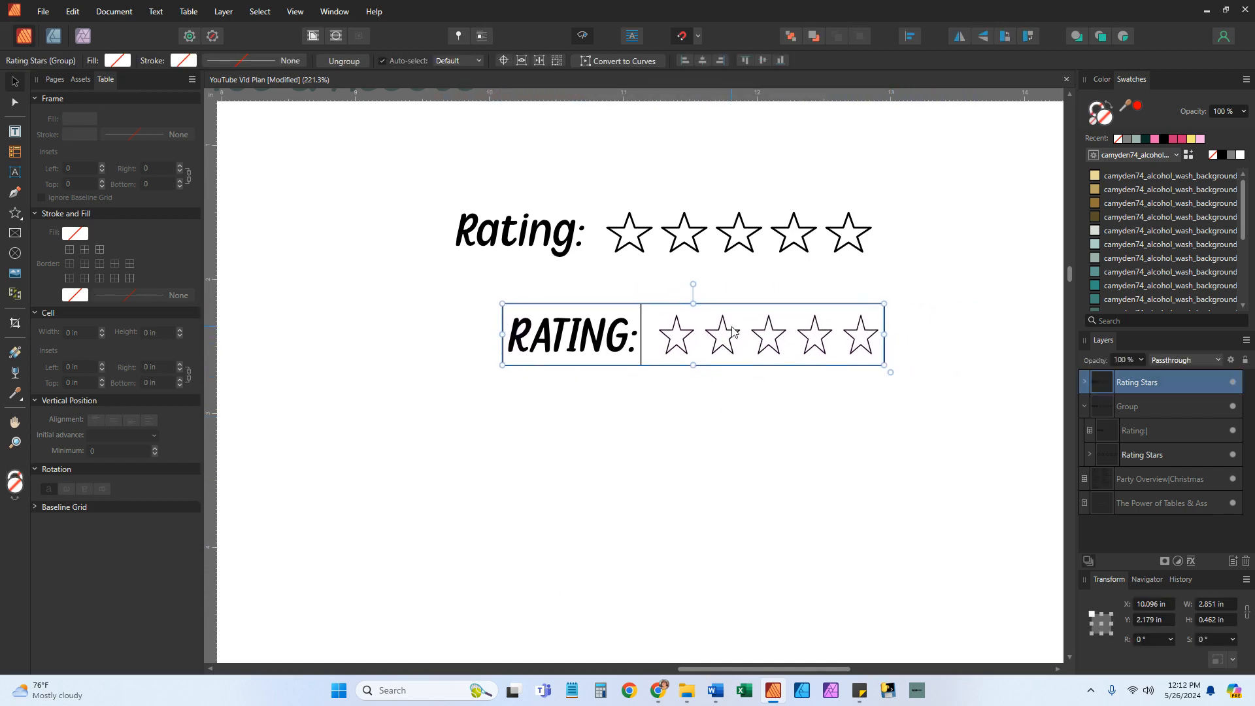
Step: Remove all borders from both cells of the grouped RATING table by setting their stroke to none, and deselect it
double_click(732, 331)
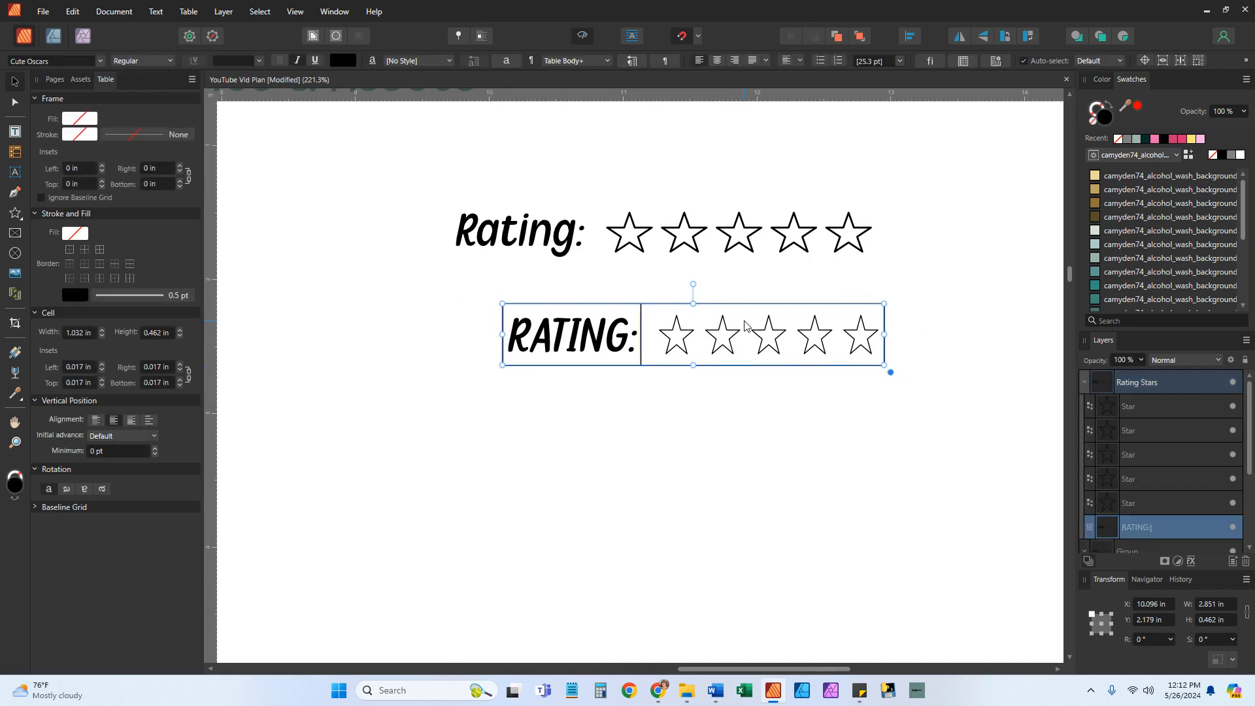
left_click(745, 325)
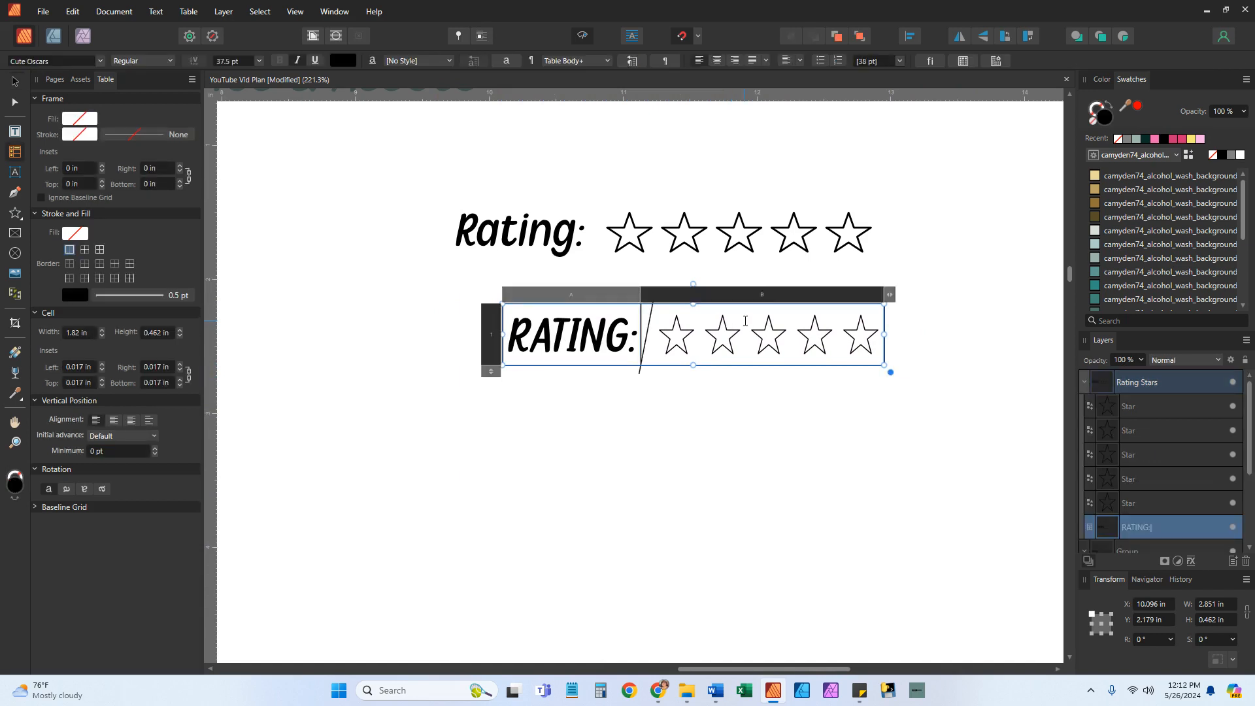
left_click(593, 297)
left_click_drag(593, 302, 717, 302)
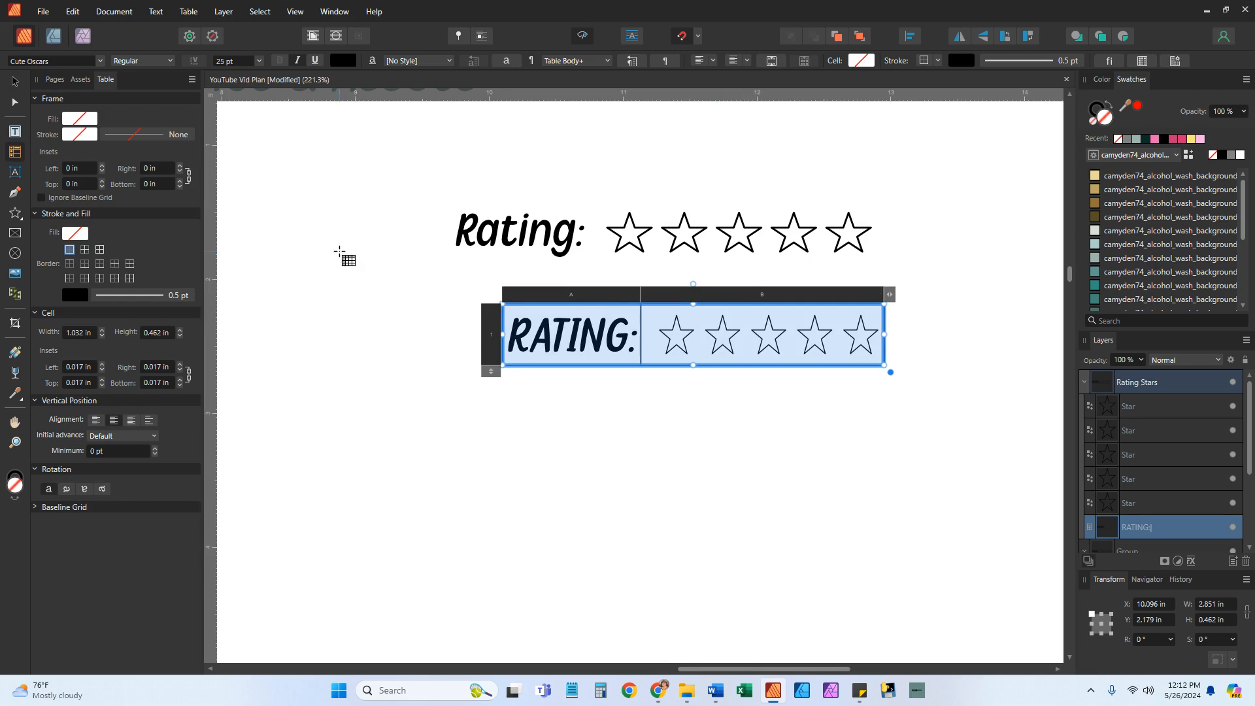
left_click(100, 249)
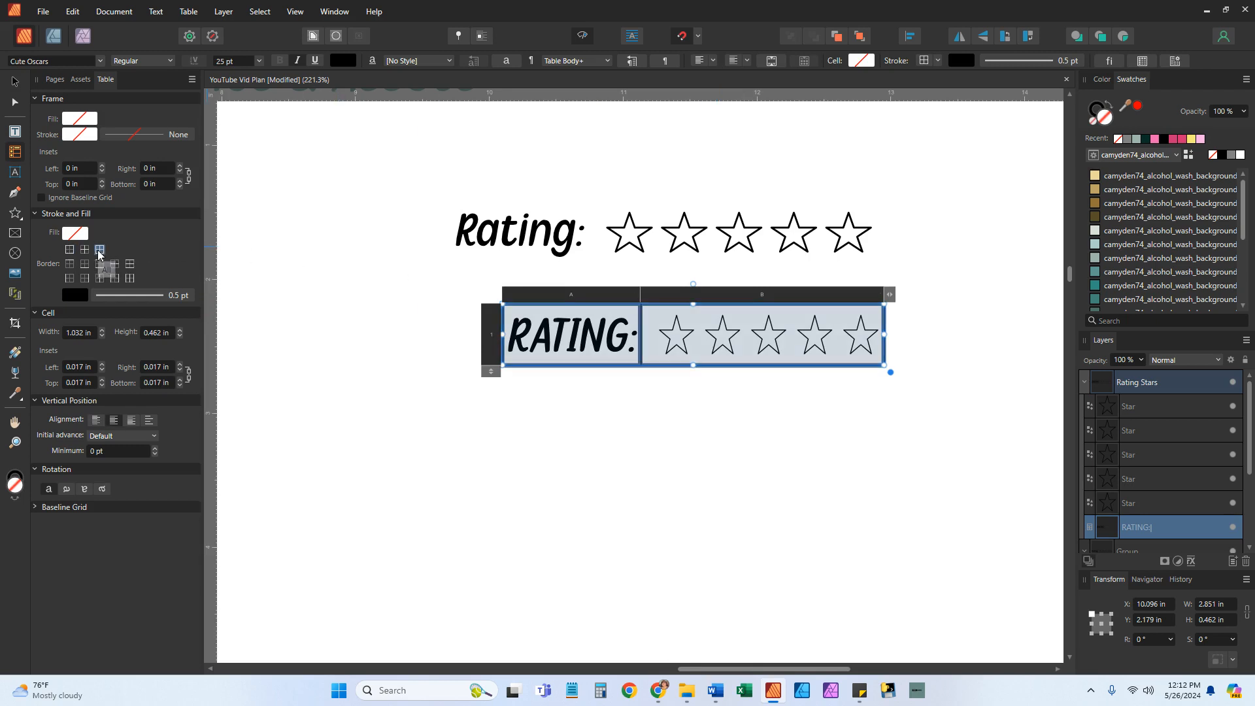
left_click(76, 296)
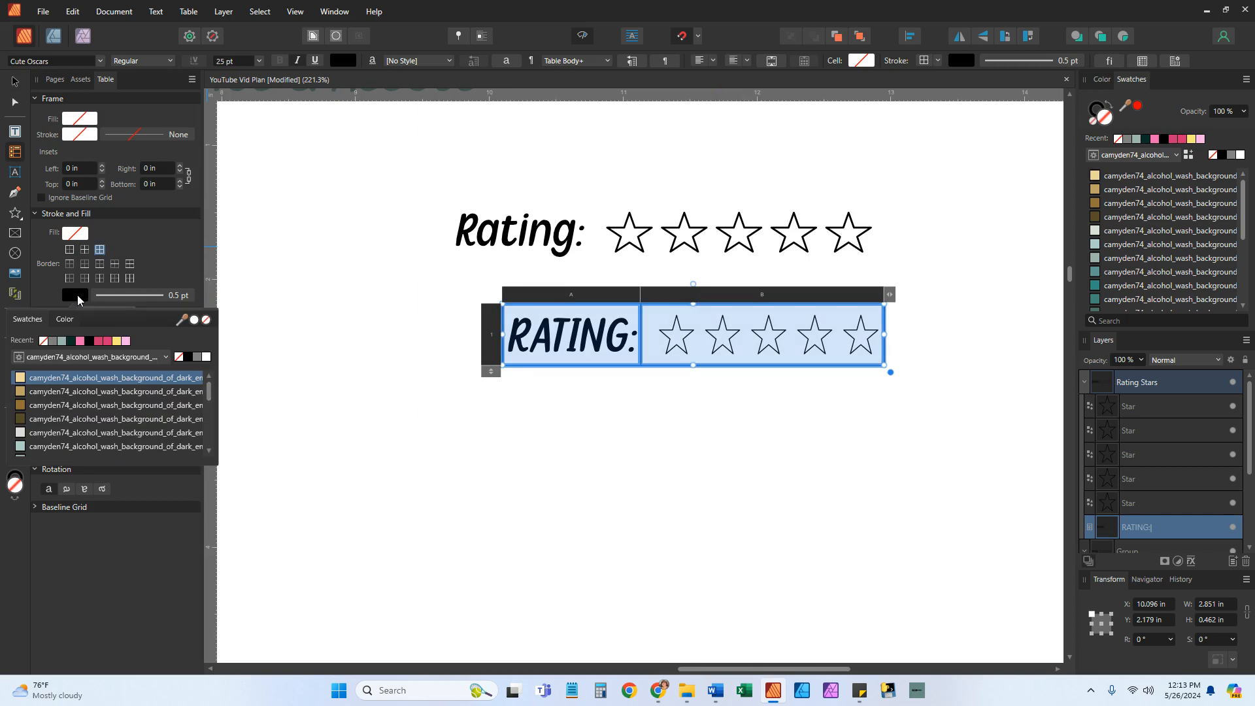
left_click(206, 321)
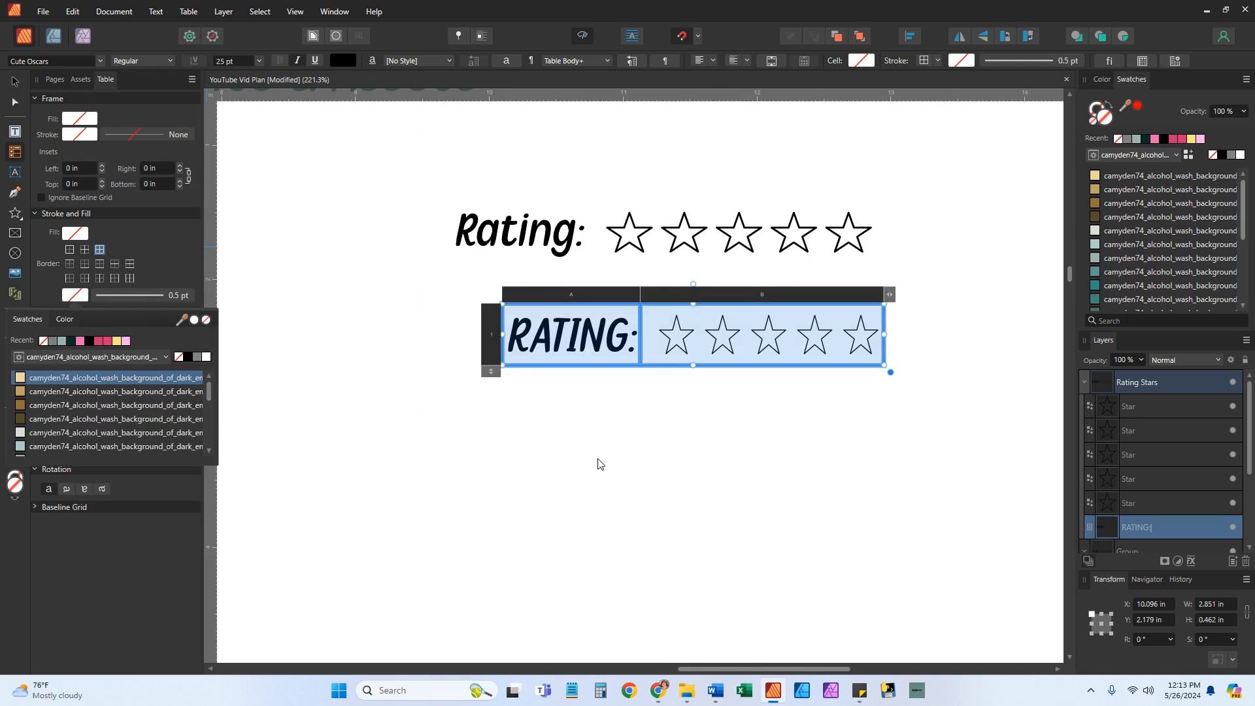
left_click(628, 451)
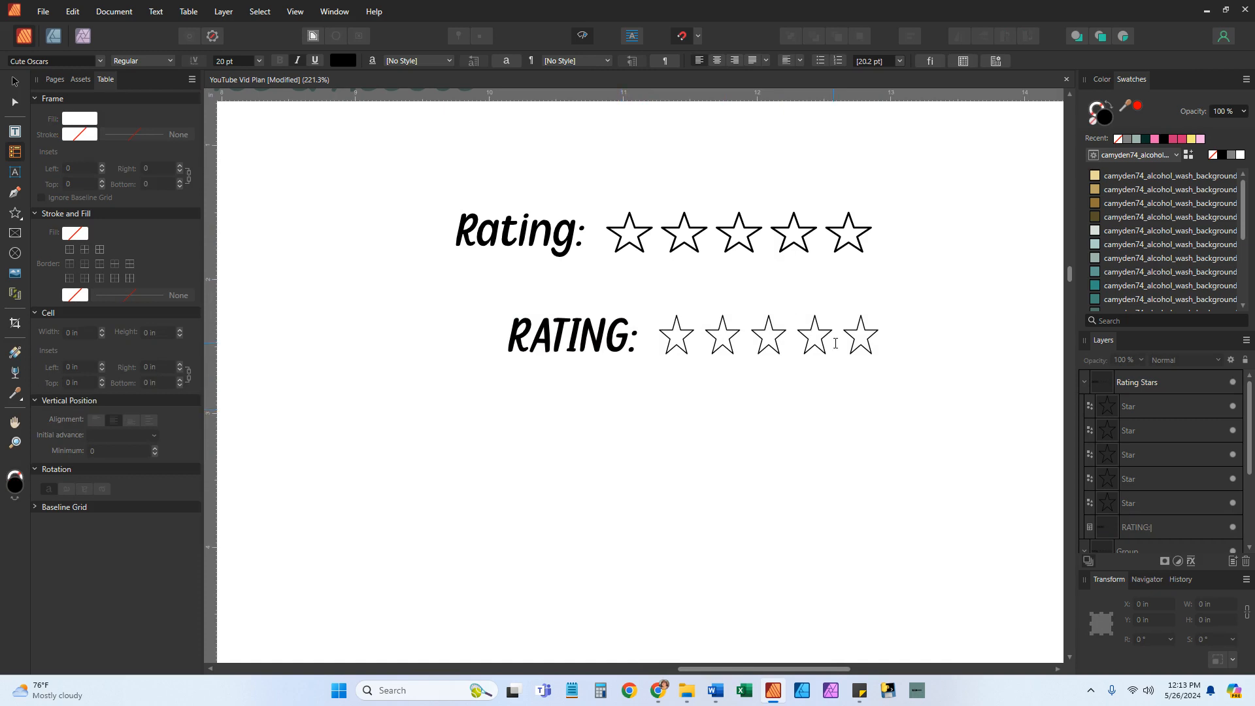
Step: Move the borderless Rating Stars group to about X 9.85 in, Y 2.19 in, and deselect it
key("v")
left_click(857, 332)
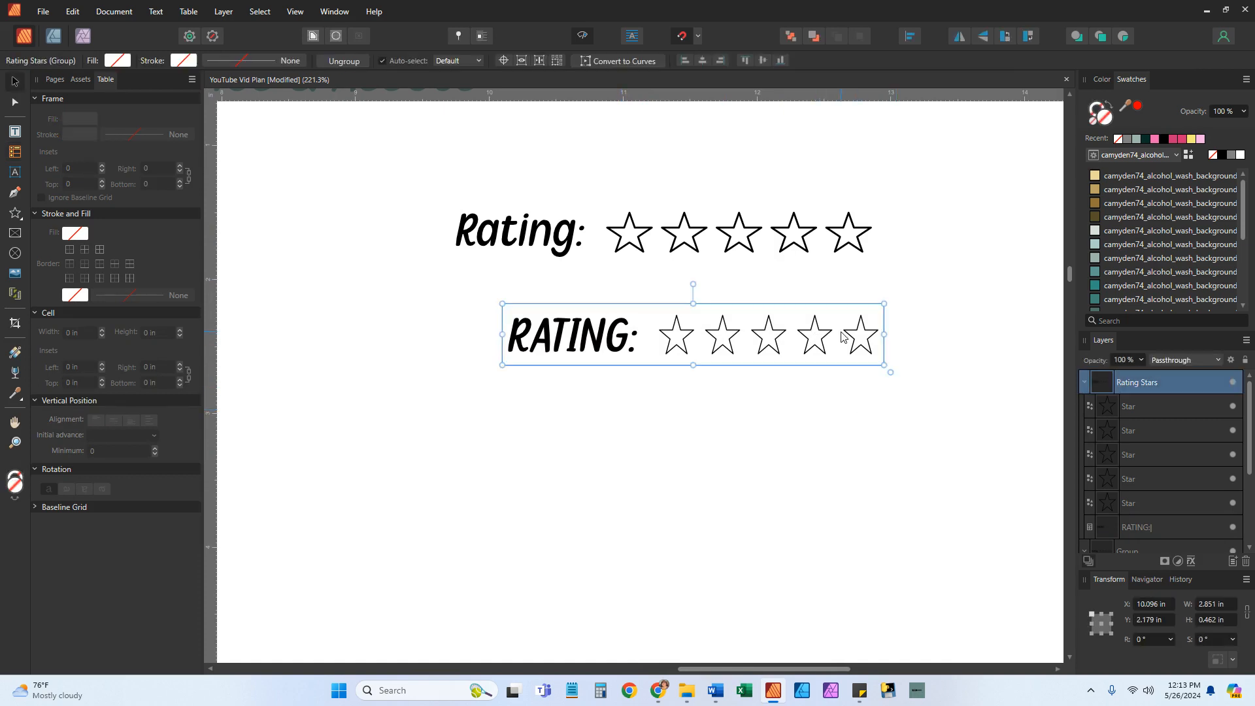
left_click_drag(857, 332, 822, 338)
left_click(795, 492)
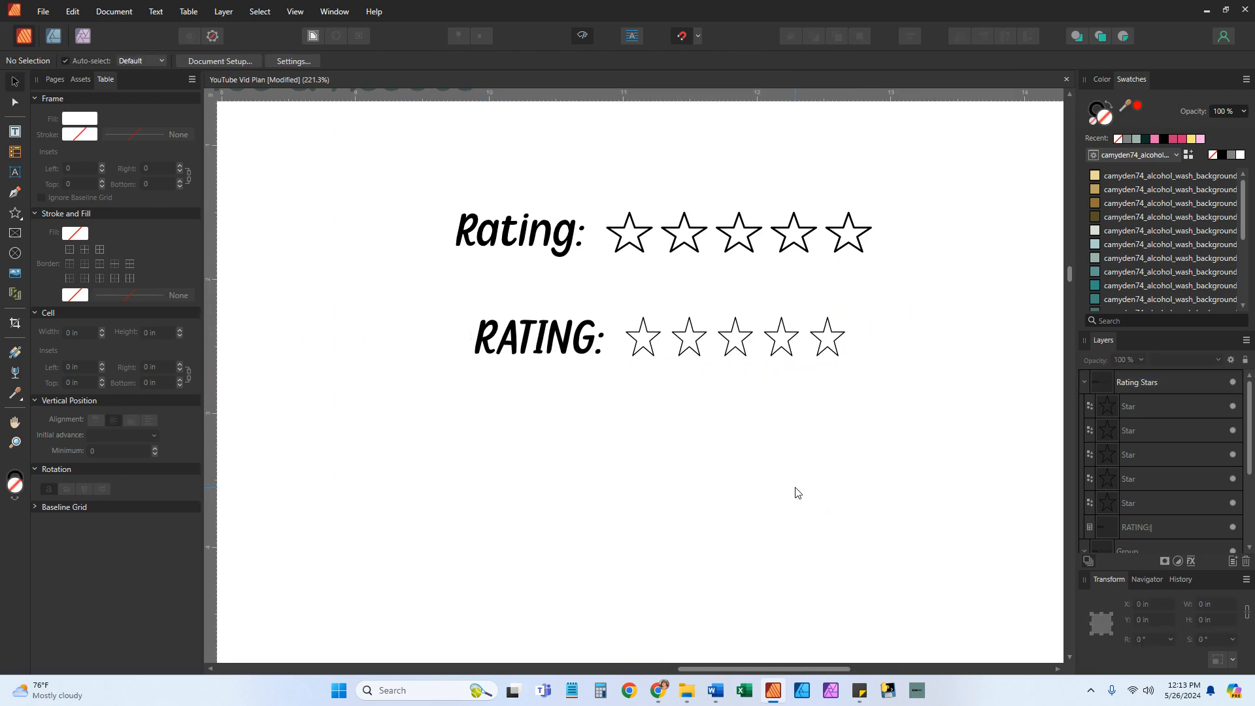
Step: Select individual stars inside the Rating Stars group, and set the RATING: text to 24 pt
double_click(750, 353)
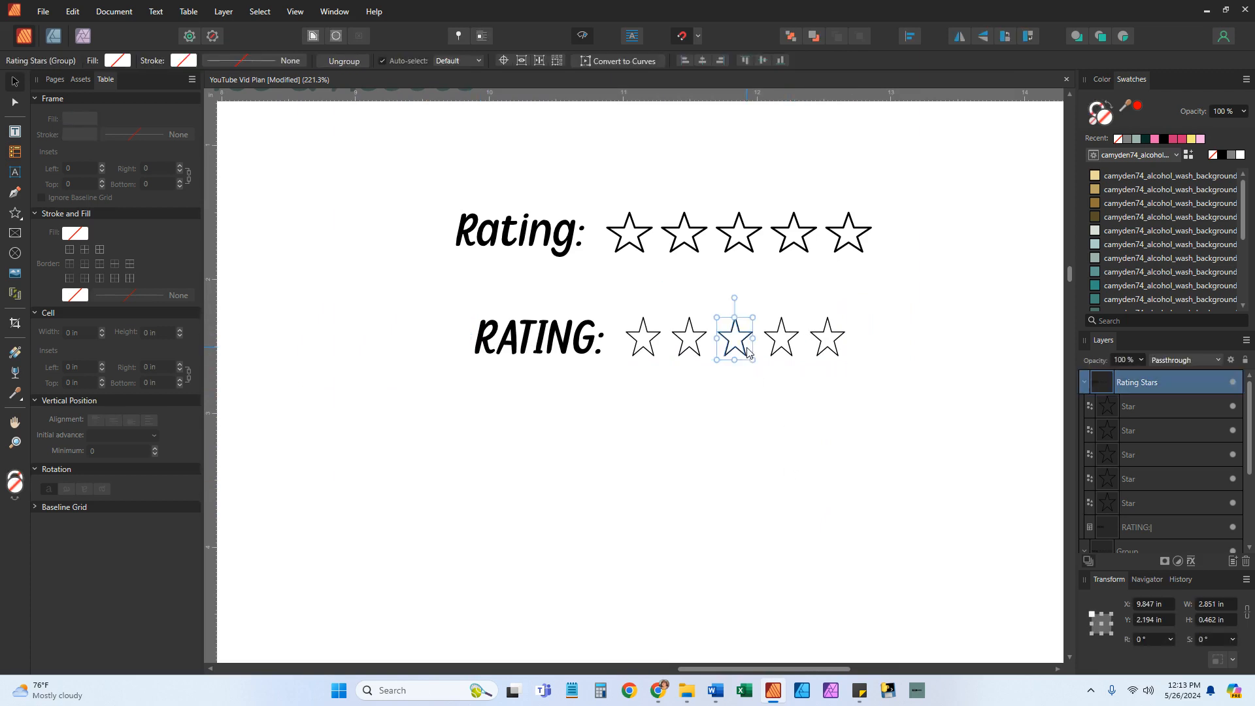
left_click(832, 348)
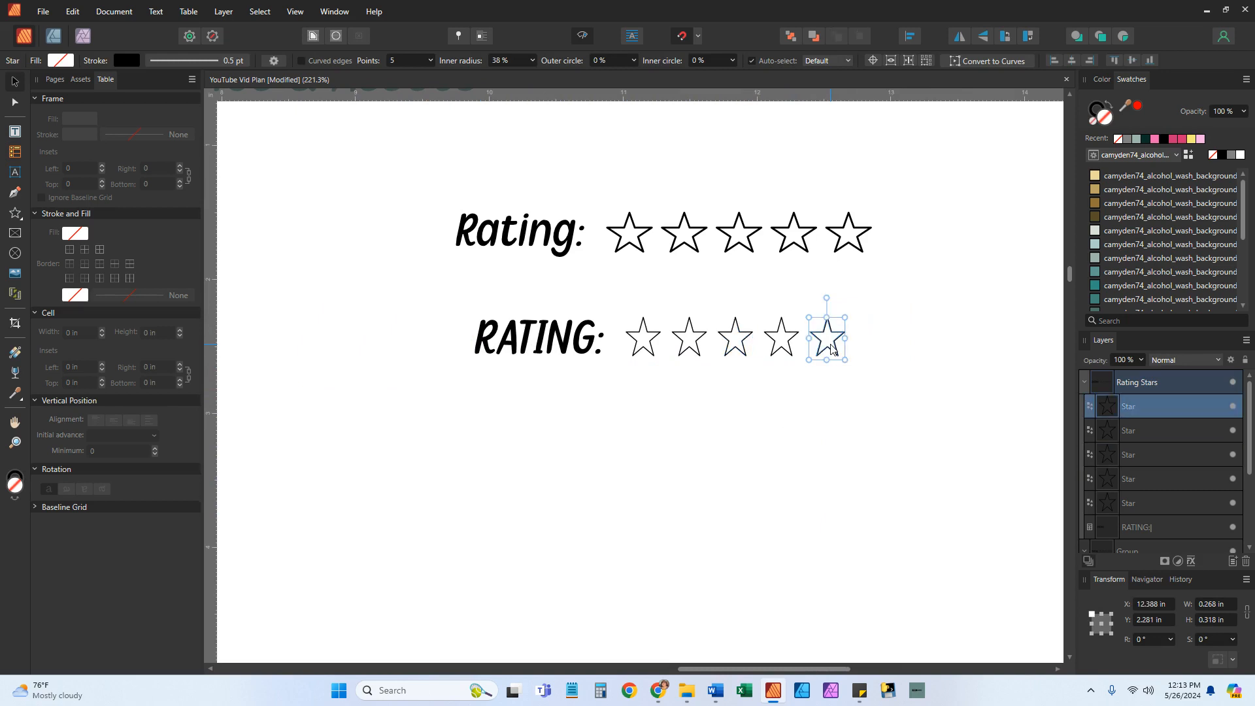
left_click(534, 343)
double_click(535, 341)
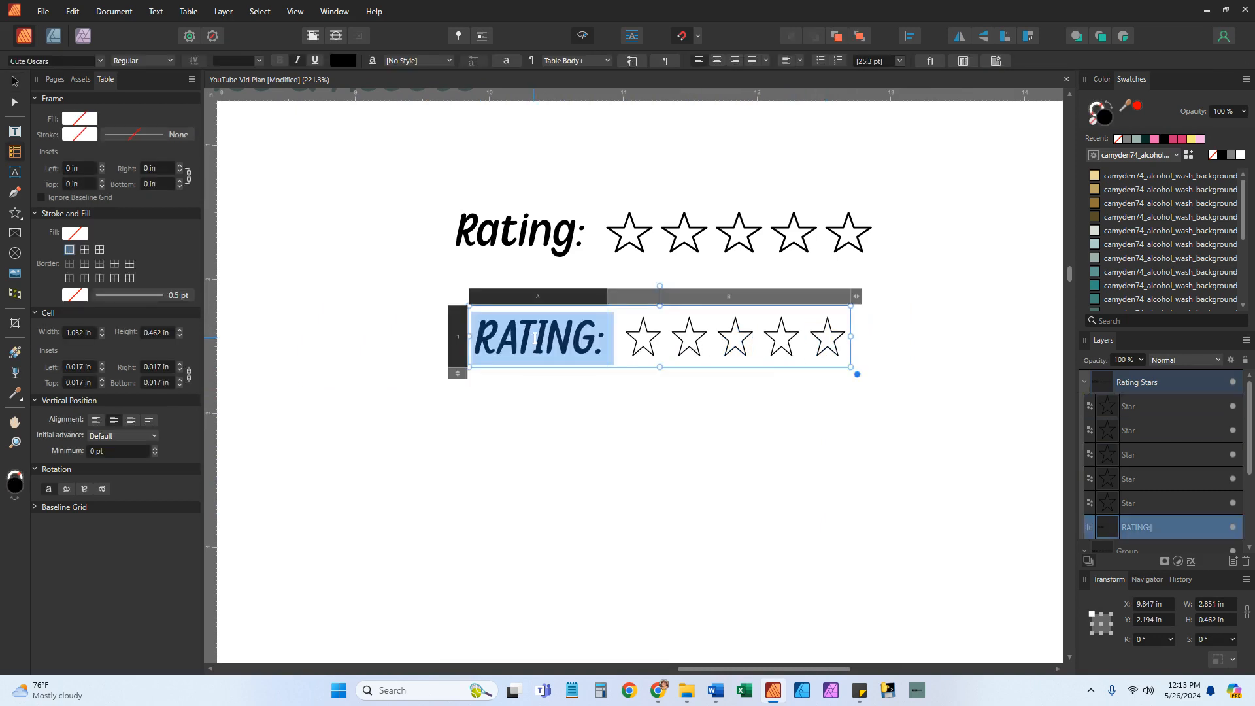
left_click(259, 61)
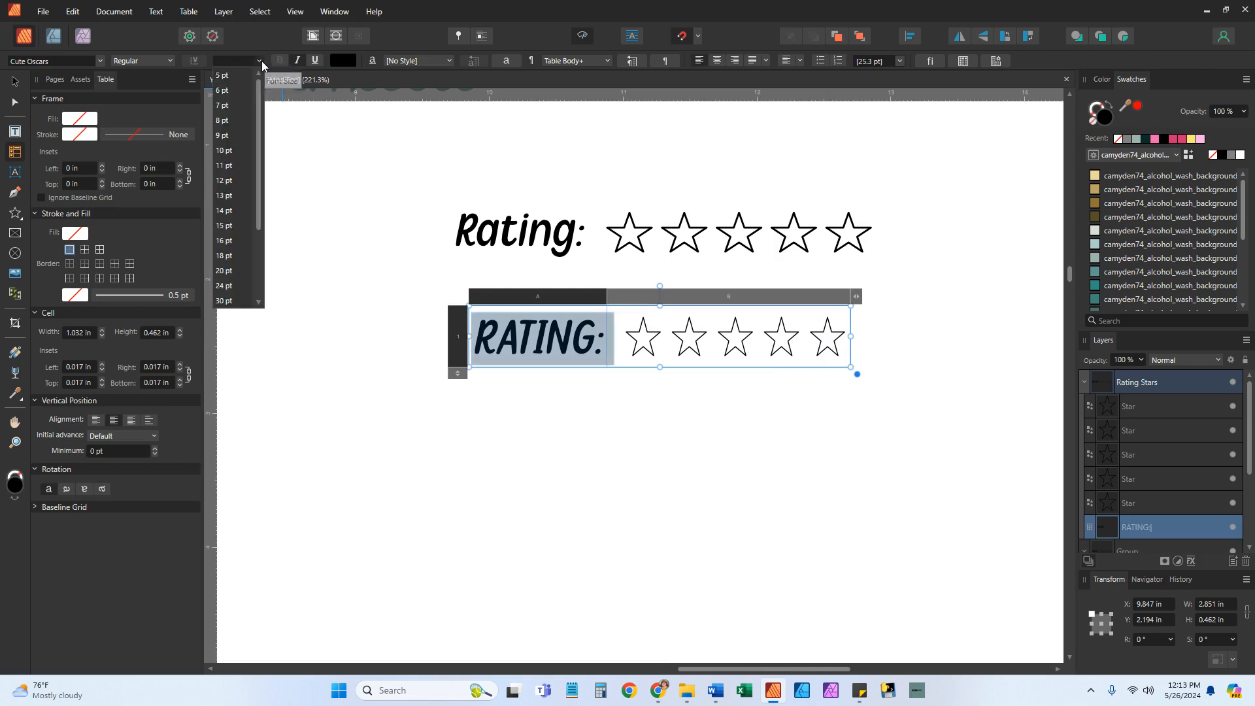
scroll(235, 81, "down", 1)
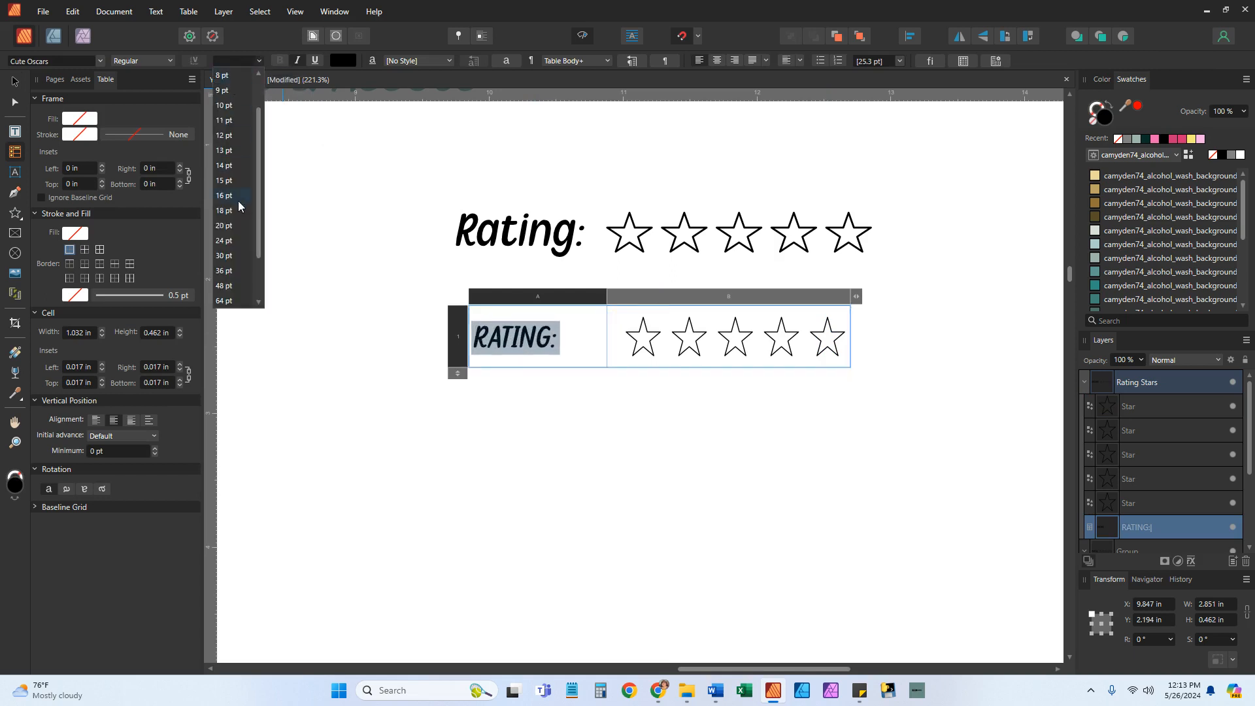
left_click(228, 241)
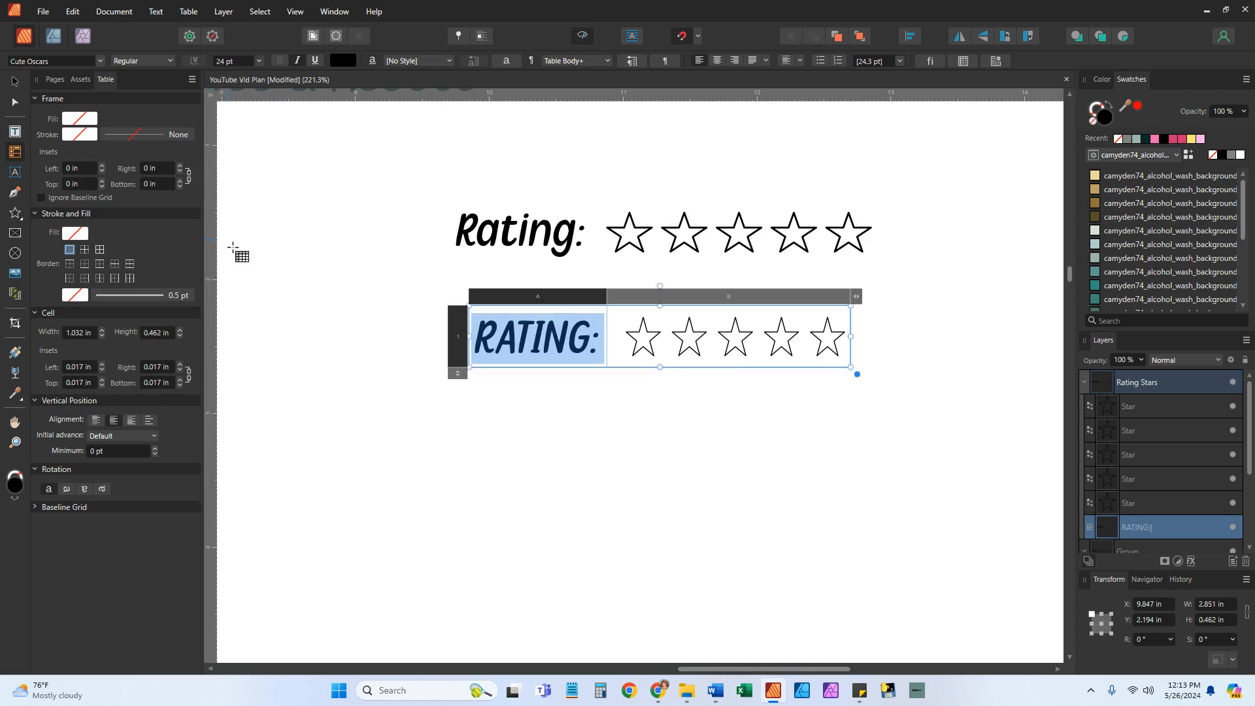
left_click(661, 445)
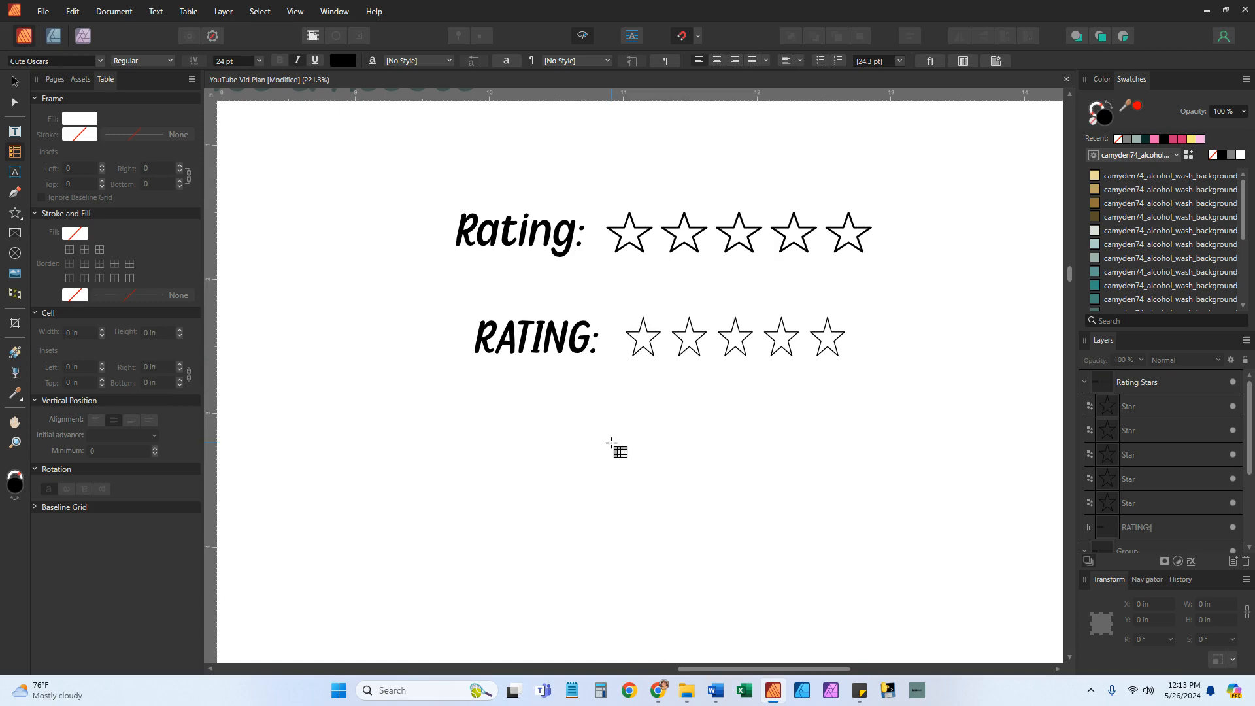
Step: Review The Power of Tables & Assets page and the planner tables on the page above it
left_click_drag(802, 668, 695, 663)
scroll(722, 510, "down", 6)
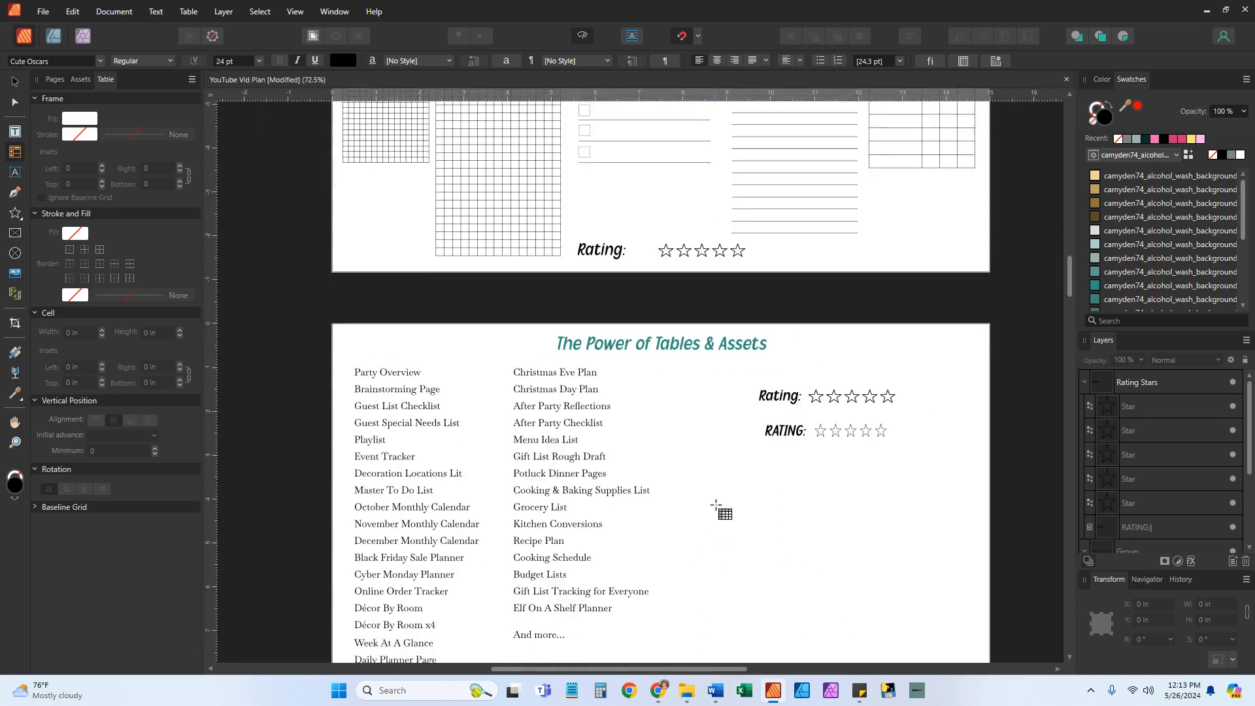
scroll(716, 505, "down", 1)
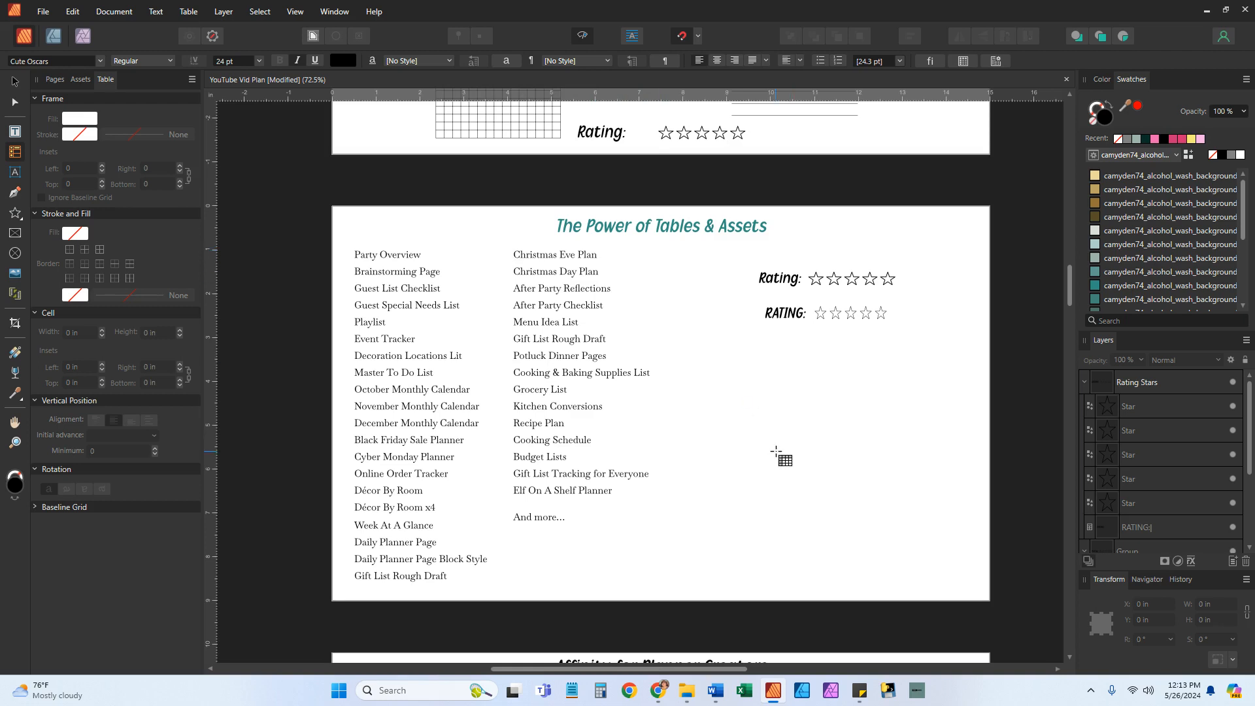
scroll(765, 451, "down", 1)
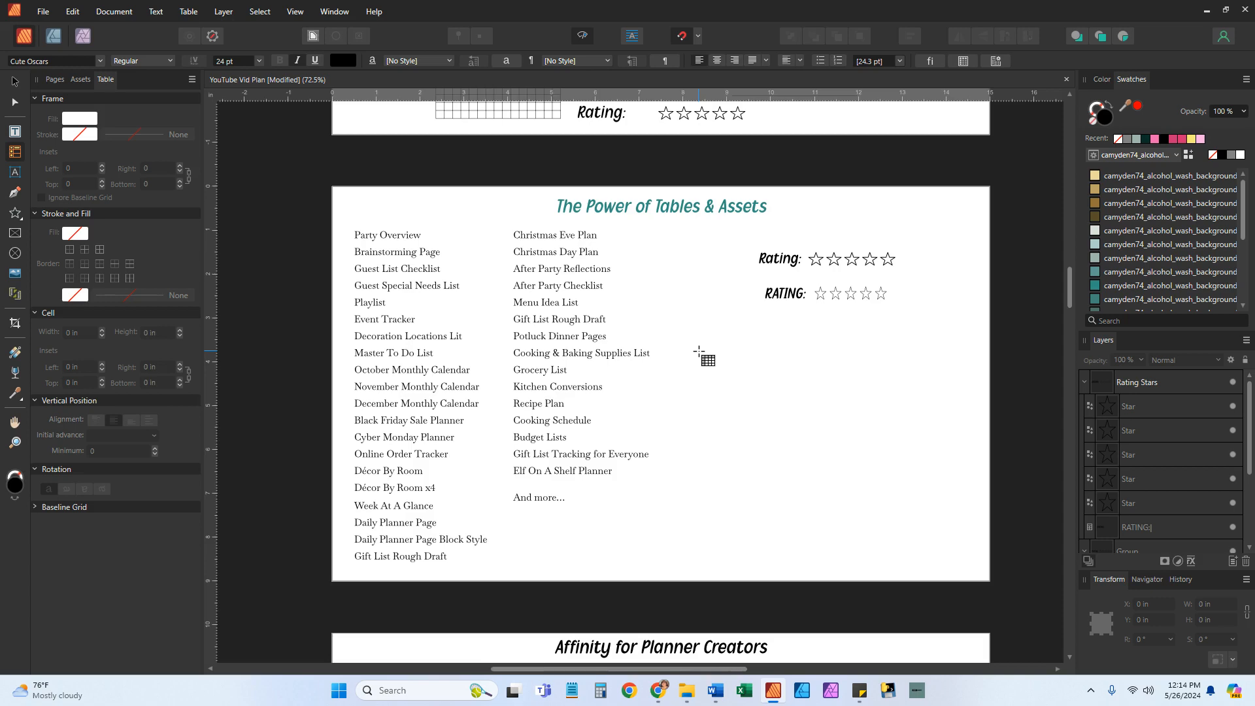
scroll(698, 353, "up", 5)
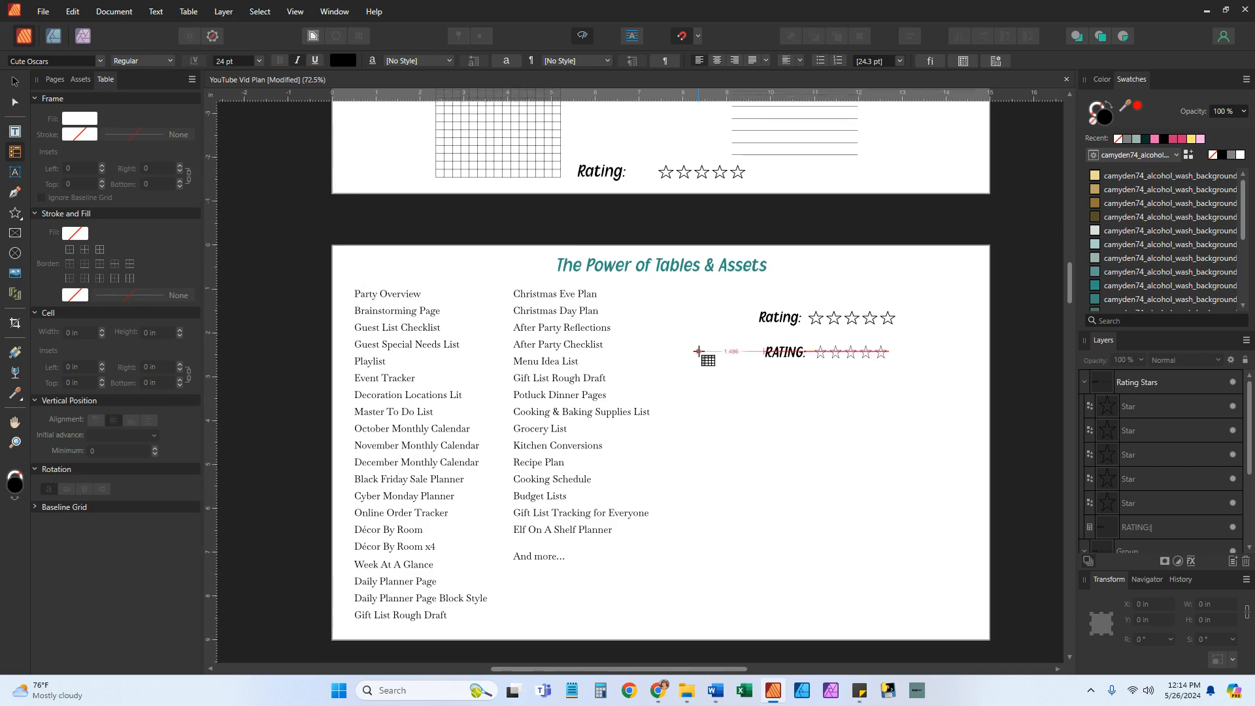
scroll(698, 353, "up", 2)
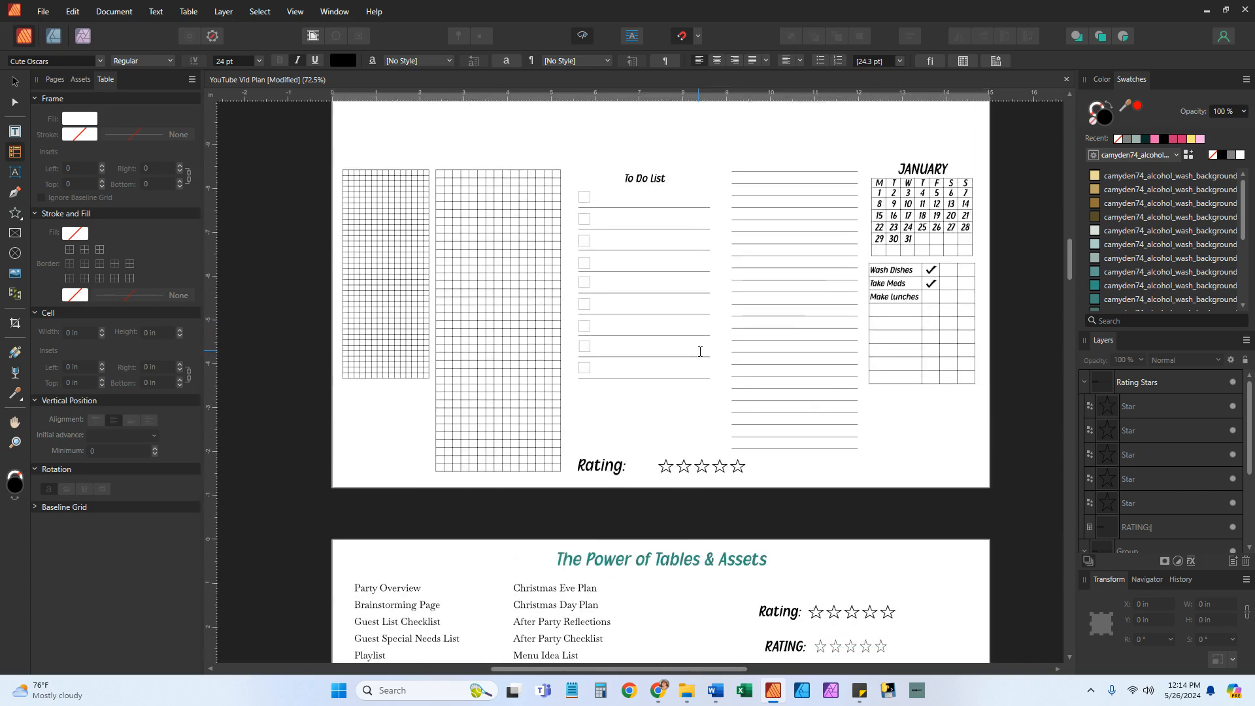
scroll(699, 351, "down", 6)
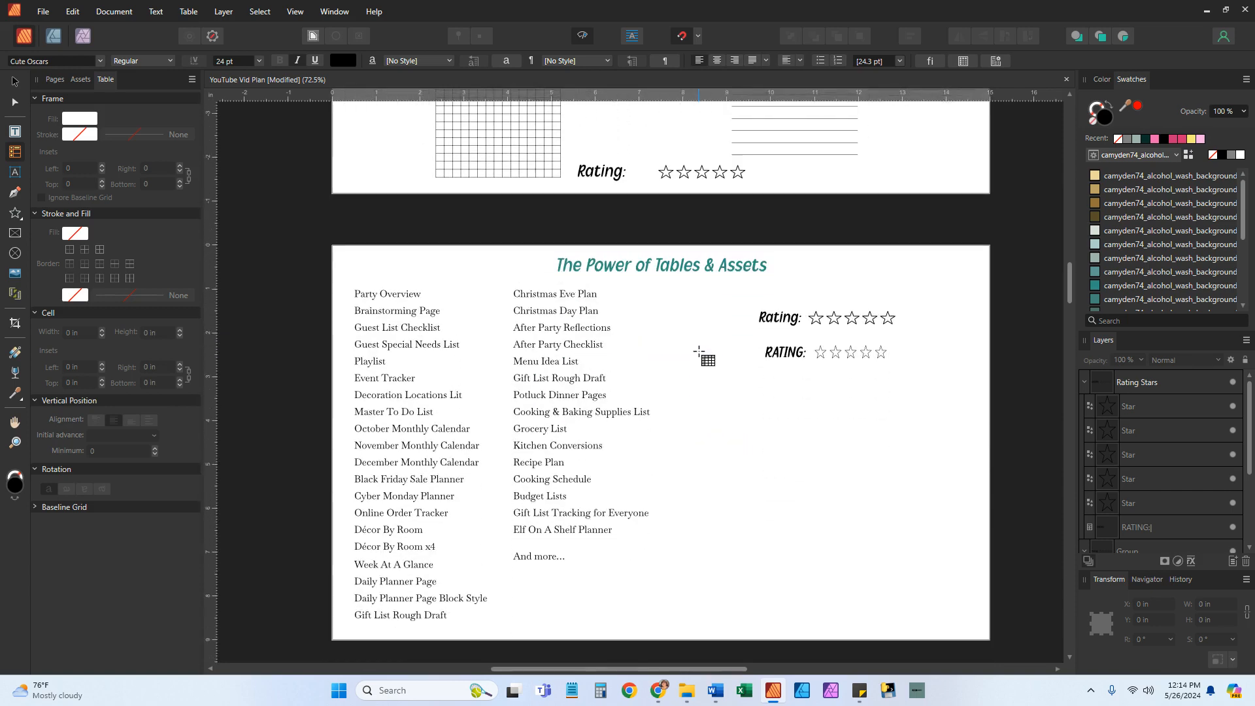